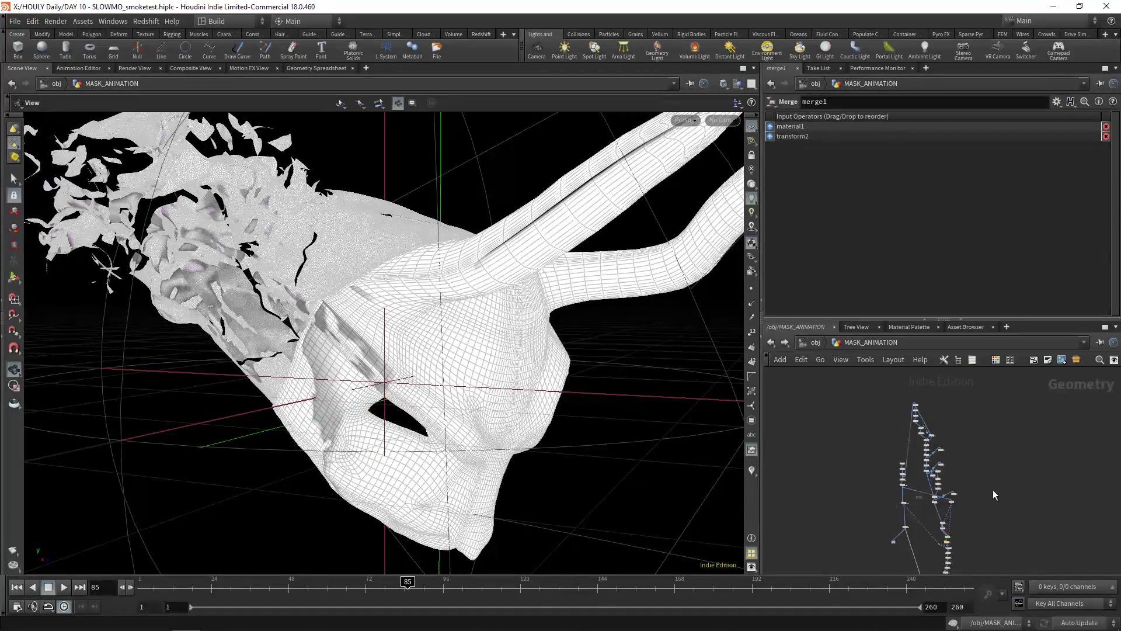
# Move the bypassed solver1 node to the free area beside attribwrangle1 and turn off its bypass
pyautogui.moveTo(995, 494); pyautogui.dragTo(915, 434, button='middle')
pyautogui.scroll(4, 933, 431)
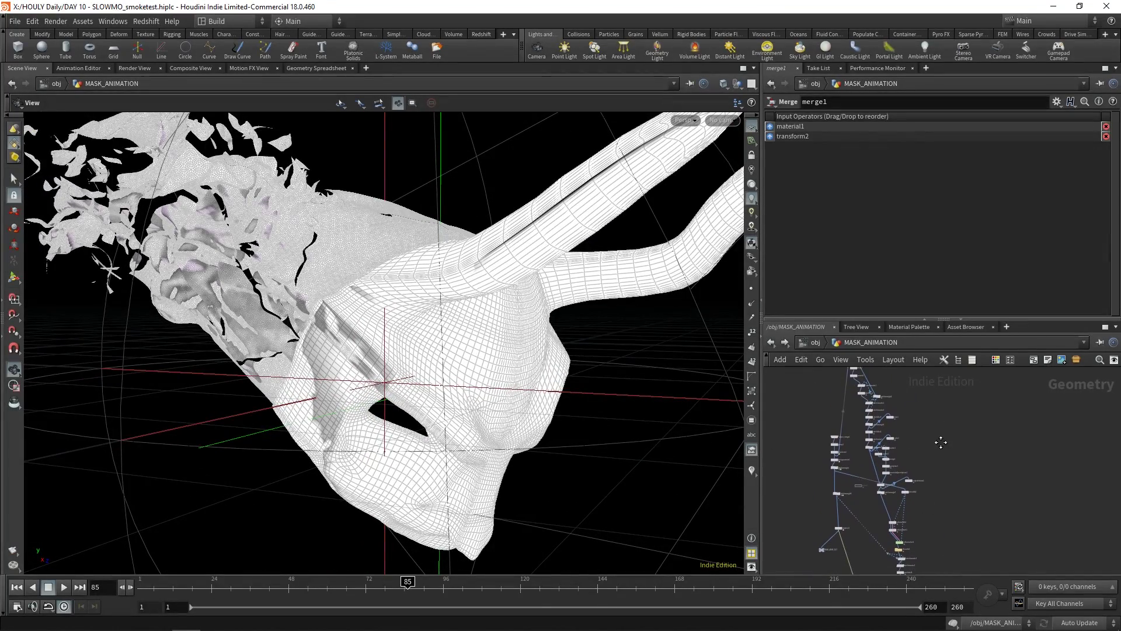
pyautogui.moveTo(581, 444); pyautogui.dragTo(441, 408)
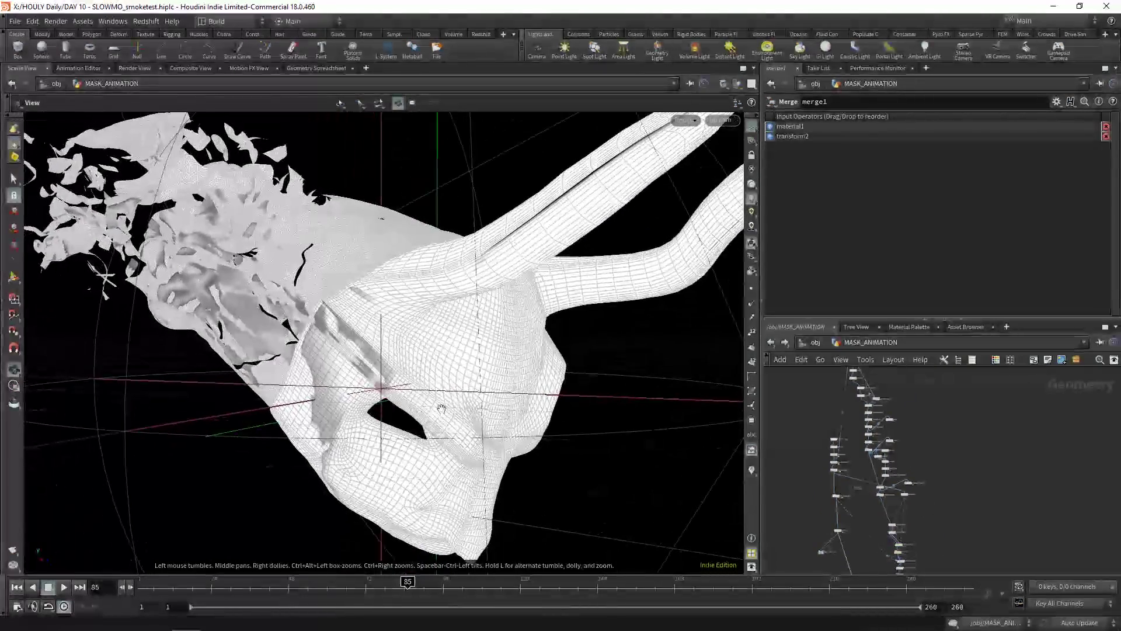
pyautogui.scroll(6, 851, 446)
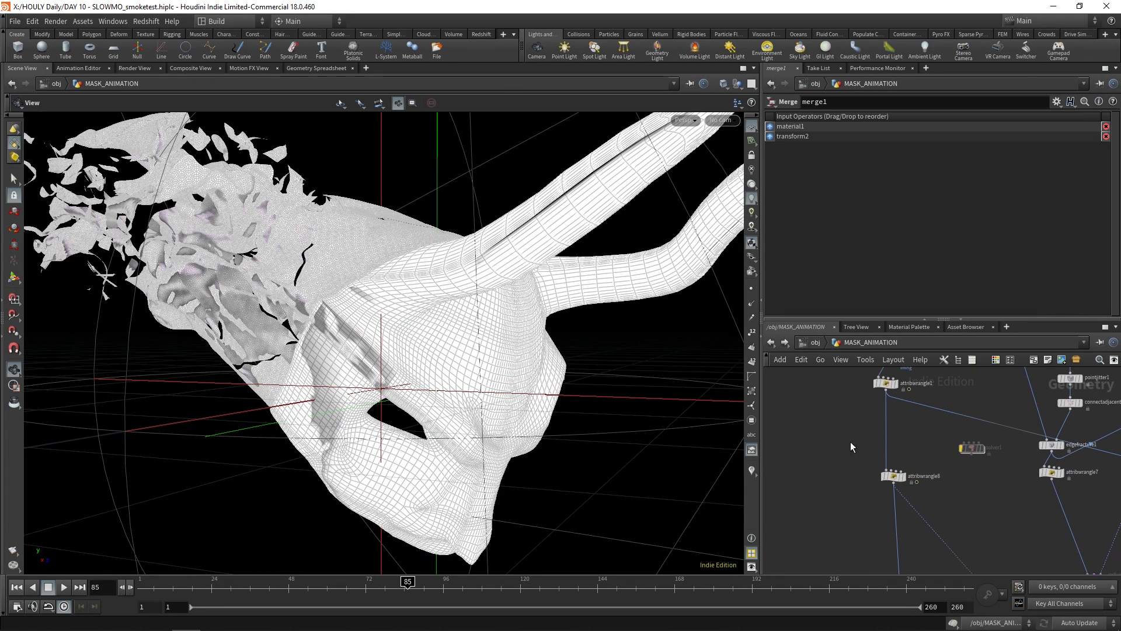
pyautogui.scroll(3, 845, 430)
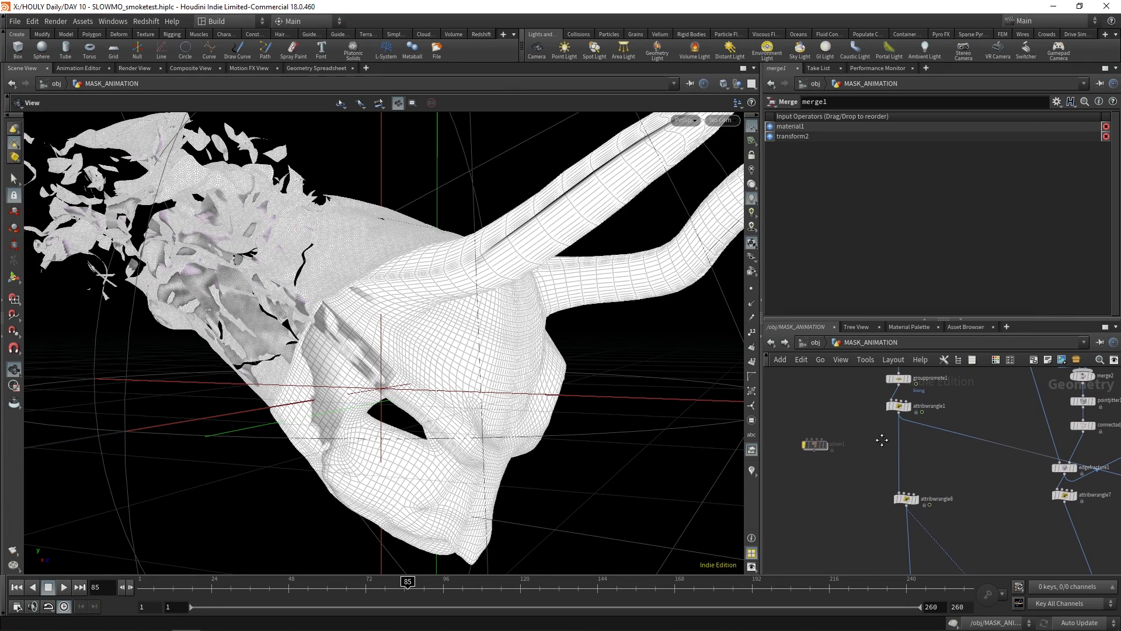
pyautogui.scroll(2, 863, 443)
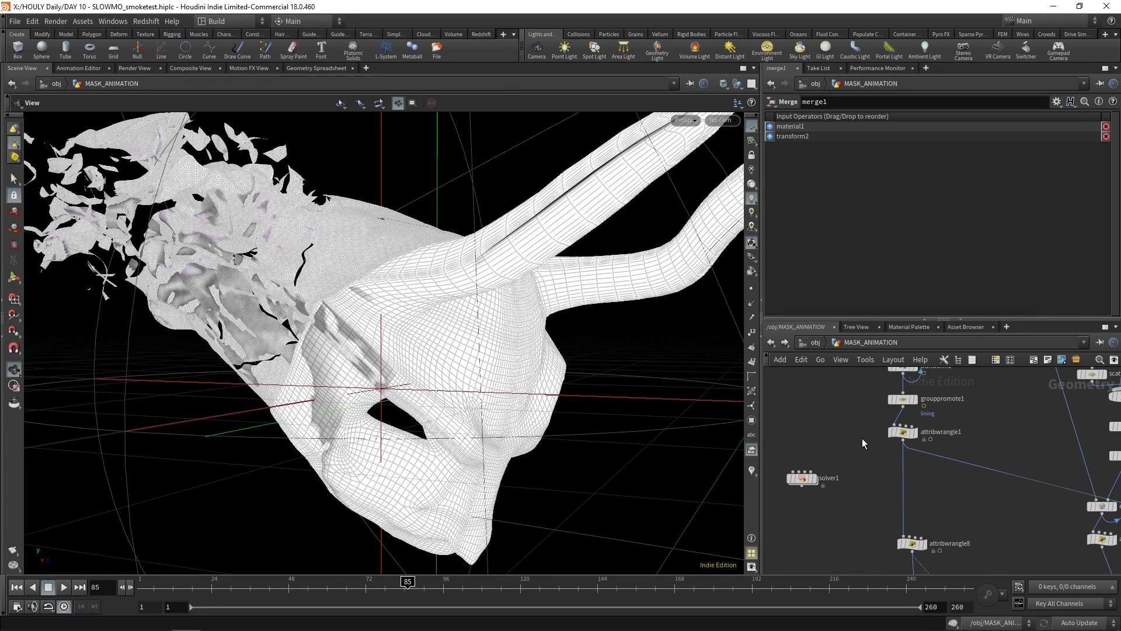
# Display attribwrangle1 and wire its output into the first input of solver1
pyautogui.click(916, 433)
pyautogui.click(902, 432)
pyautogui.click(901, 445)
pyautogui.click(818, 481)
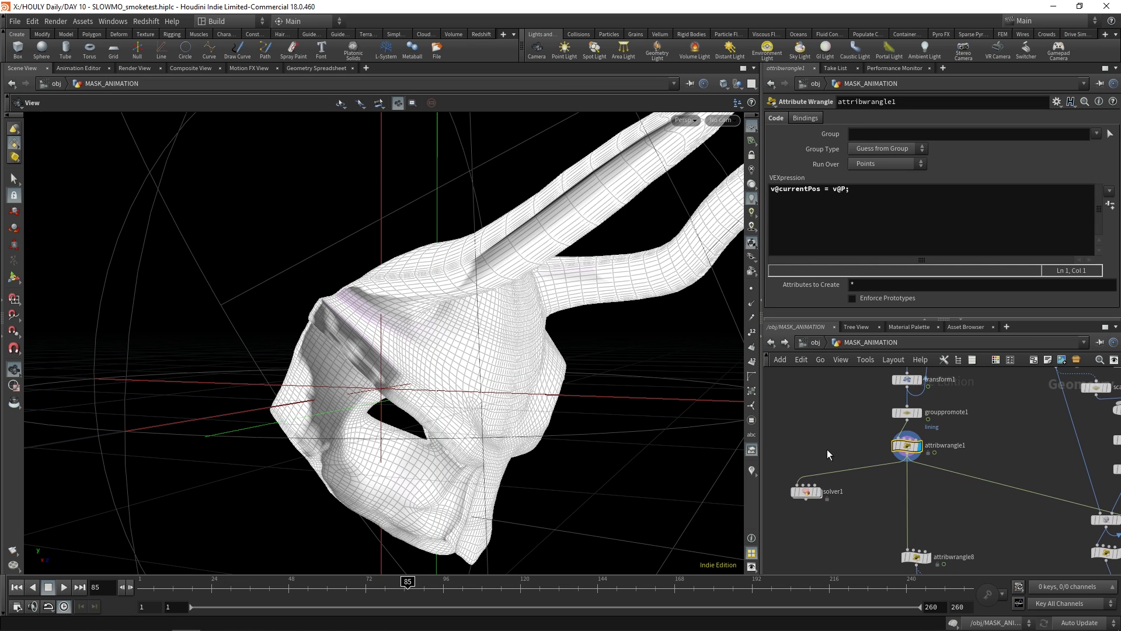
# Scrub the mask animation to frame 201, display solver1 and play back its simulation
pyautogui.moveTo(238, 603)
pyautogui.mouseDown()
pyautogui.moveTo(144, 584)
pyautogui.moveTo(935, 584)
pyautogui.moveTo(199, 574)
pyautogui.moveTo(781, 584)
pyautogui.mouseUp()
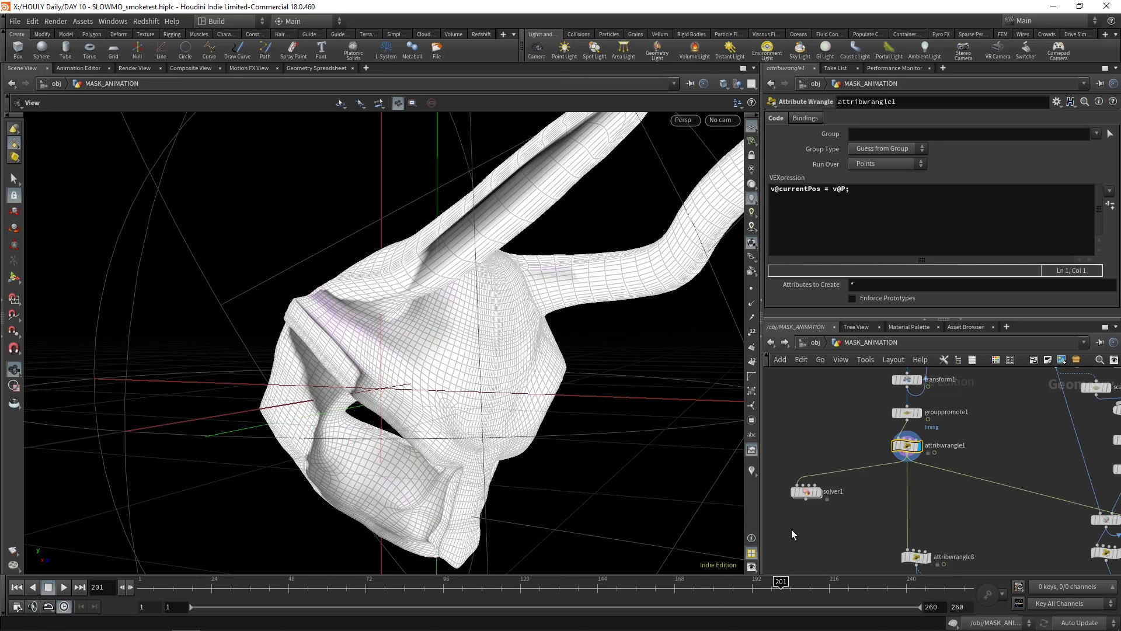
pyautogui.click(809, 494)
pyautogui.moveTo(780, 584)
pyautogui.mouseDown()
pyautogui.moveTo(140, 584)
pyautogui.moveTo(527, 581)
pyautogui.mouseUp()
pyautogui.hotkey('ctrl', 'Up')
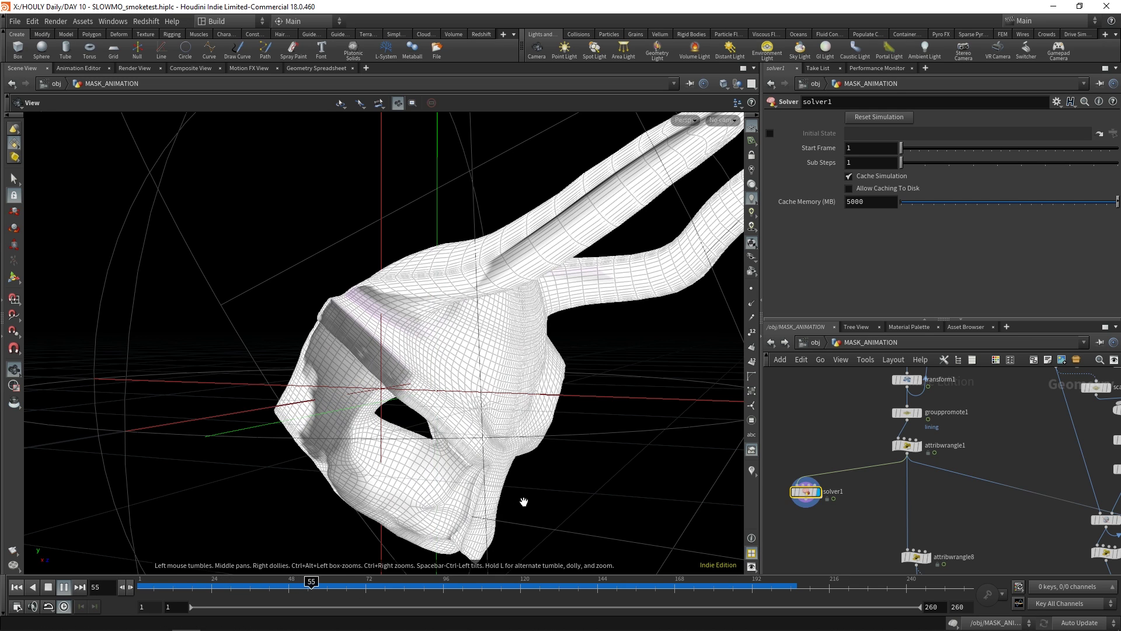
pyautogui.moveTo(606, 497); pyautogui.dragTo(521, 388)
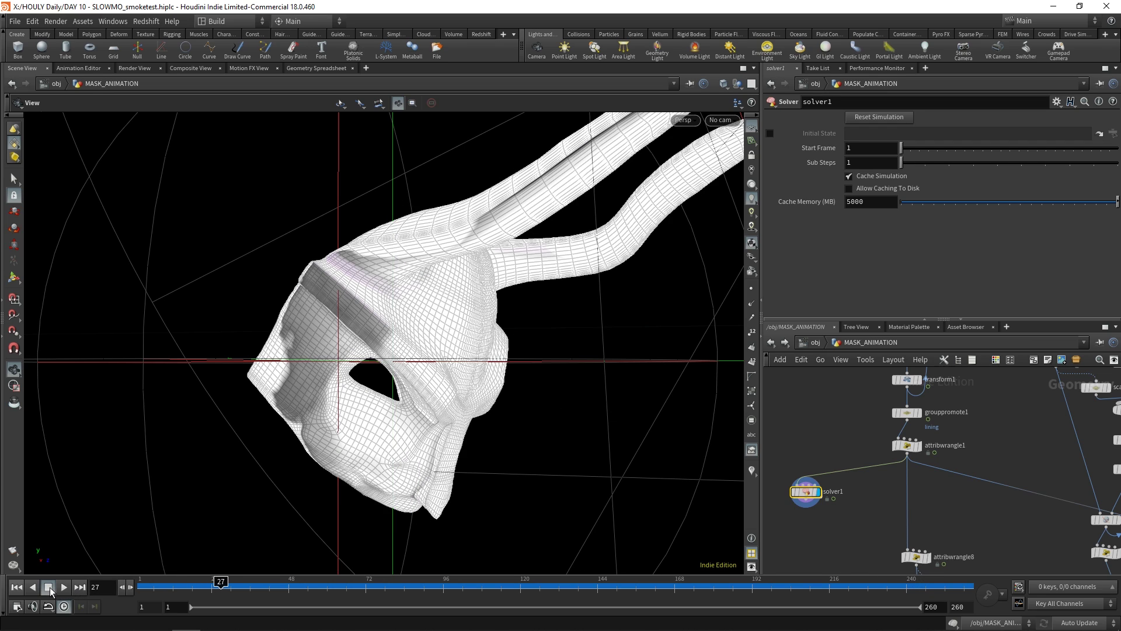
# Examine the remeshed mask geometry at the attribute wrangle below attribnoise1 and at the start of that node chain
pyautogui.moveTo(822, 446)
pyautogui.mouseDown(button='middle')
pyautogui.moveTo(835, 457)
pyautogui.moveTo(823, 461)
pyautogui.mouseUp(button='middle')
pyautogui.scroll(2, 814, 514)
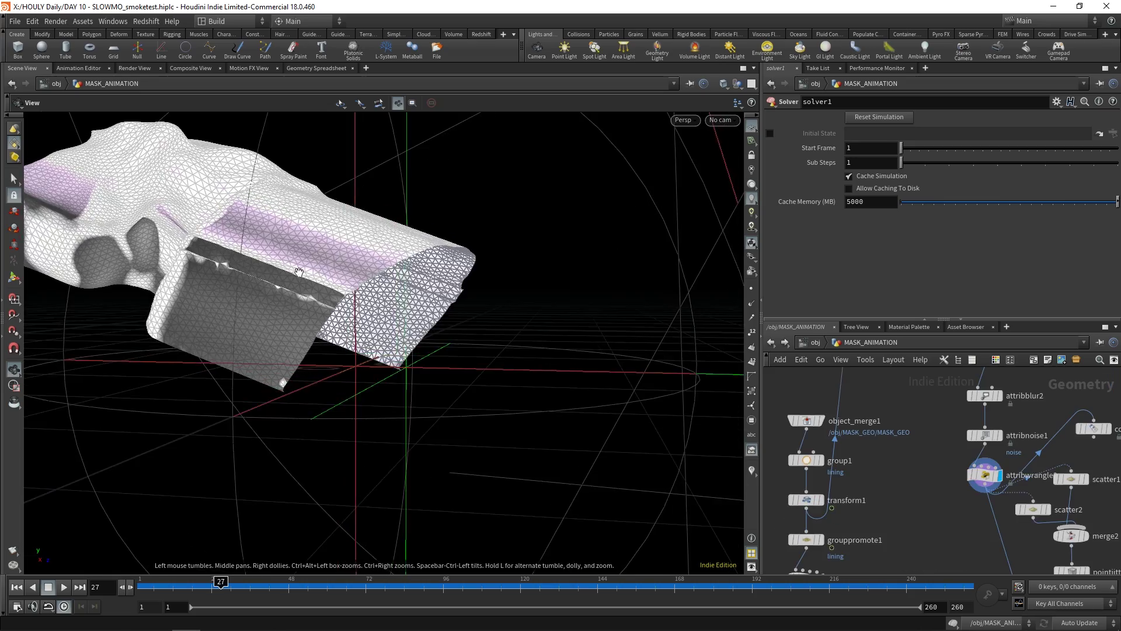
pyautogui.moveTo(362, 351); pyautogui.dragTo(386, 329)
pyautogui.moveTo(387, 328); pyautogui.dragTo(469, 350, button='middle')
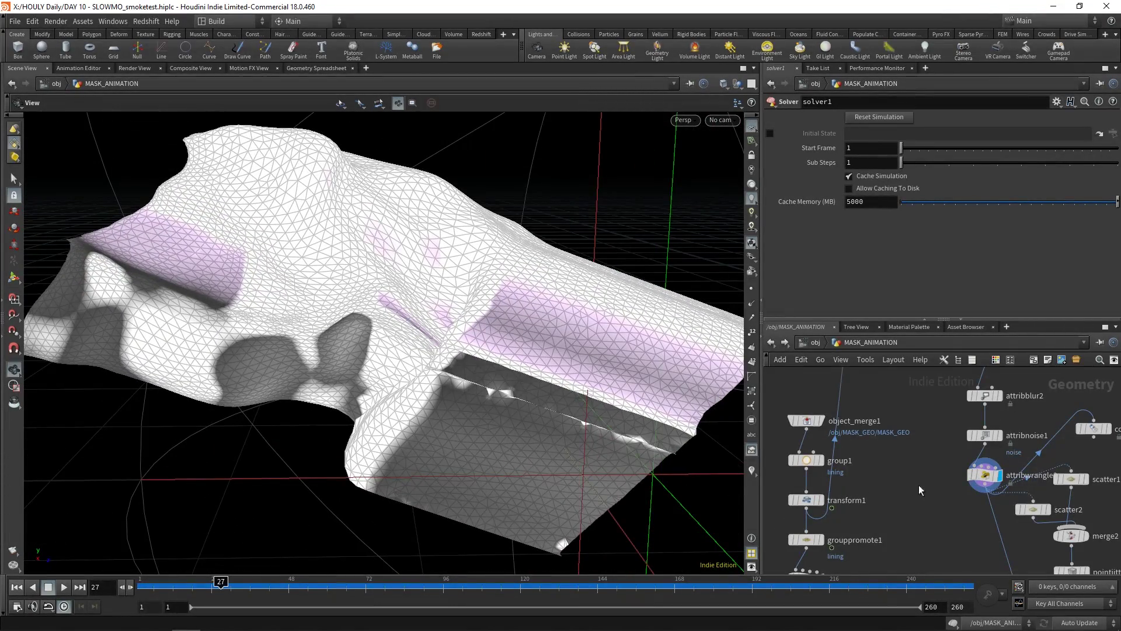
pyautogui.scroll(-3, 919, 490)
pyautogui.moveTo(922, 403); pyautogui.dragTo(924, 532, button='middle')
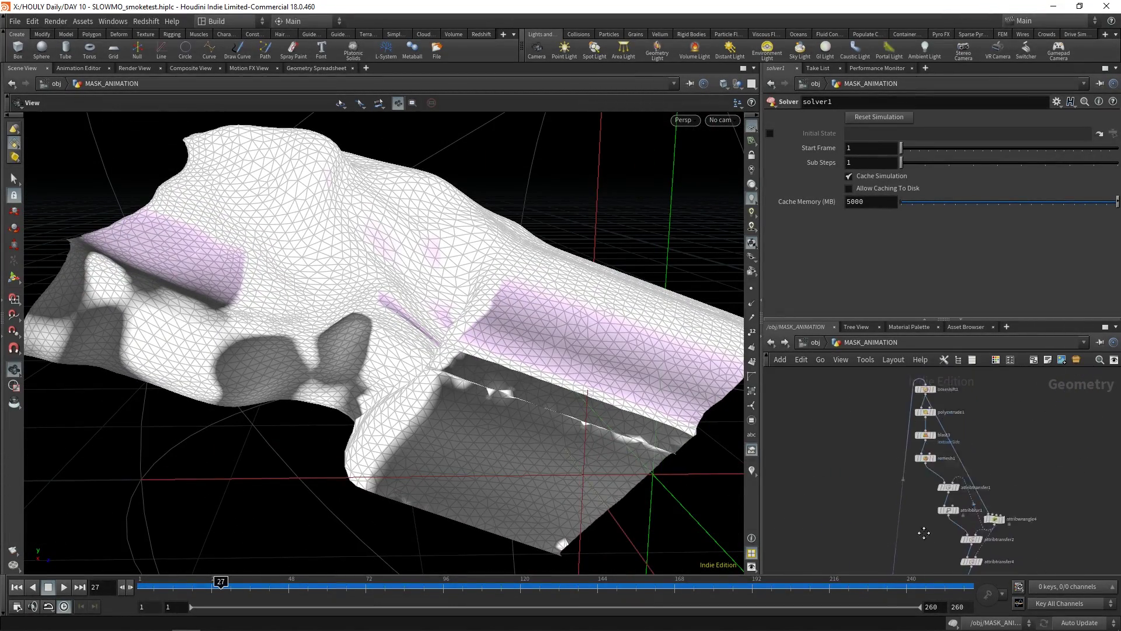
pyautogui.scroll(3, 924, 533)
pyautogui.click(918, 397)
pyautogui.press('g')
pyautogui.moveTo(592, 429); pyautogui.dragTo(373, 401)
pyautogui.scroll(3, 392, 389)
# Return to the object level, enter the MASK_GEO network and frame the finished mask in the viewport
pyautogui.click(823, 347)
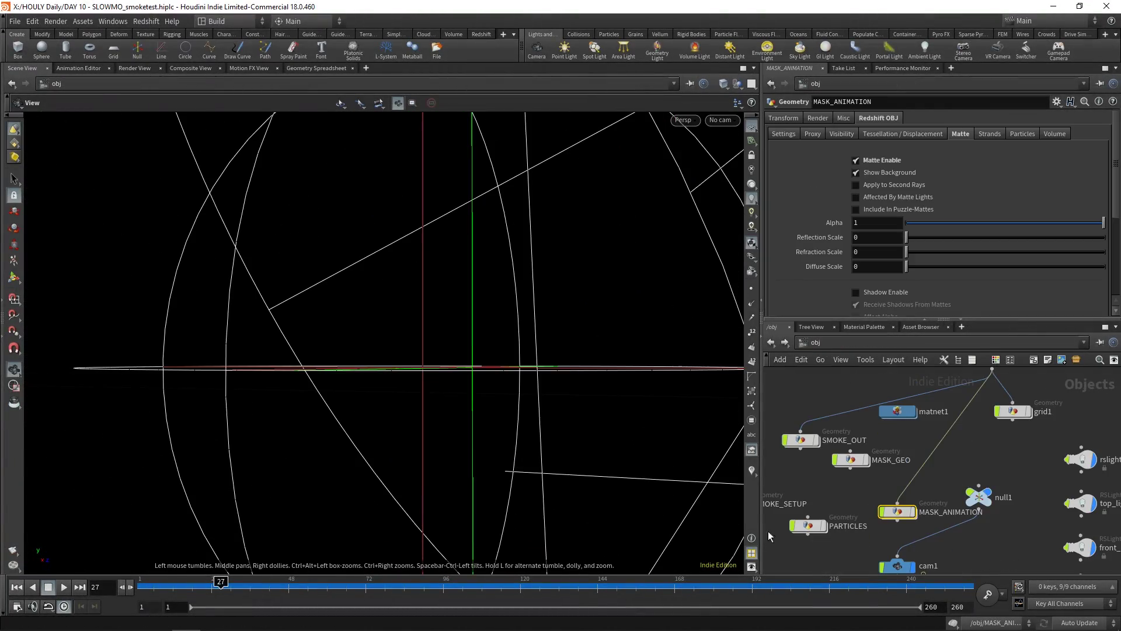
pyautogui.moveTo(918, 473); pyautogui.dragTo(1063, 443, button='middle')
pyautogui.scroll(-2, 1116, 433)
pyautogui.doubleClick(942, 443)
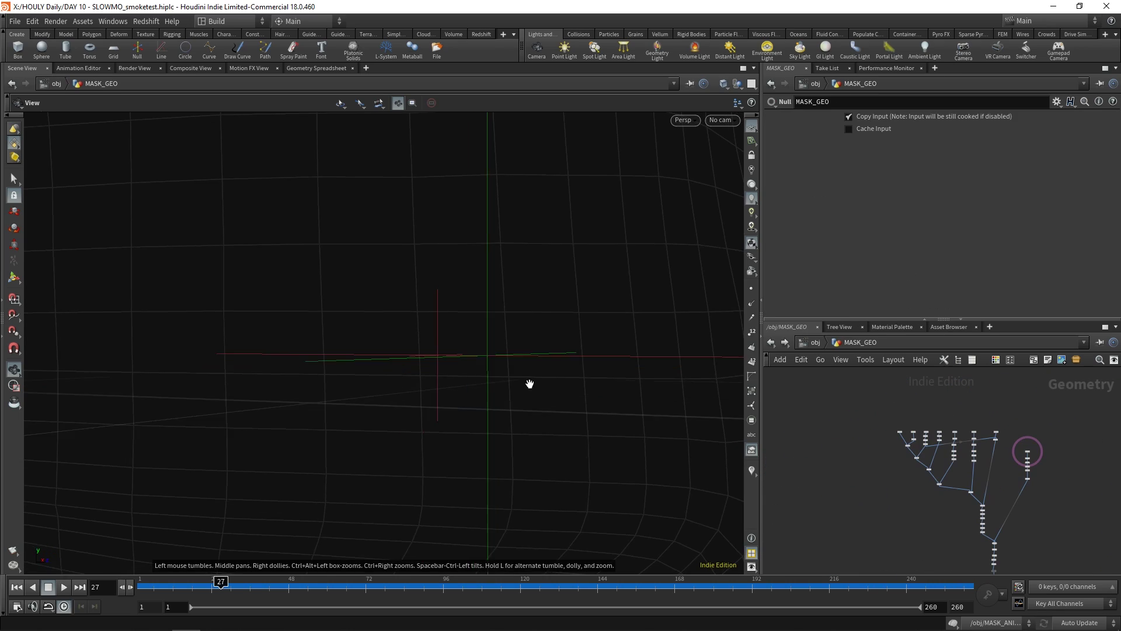
pyautogui.press('g')
pyautogui.scroll(6, 833, 496)
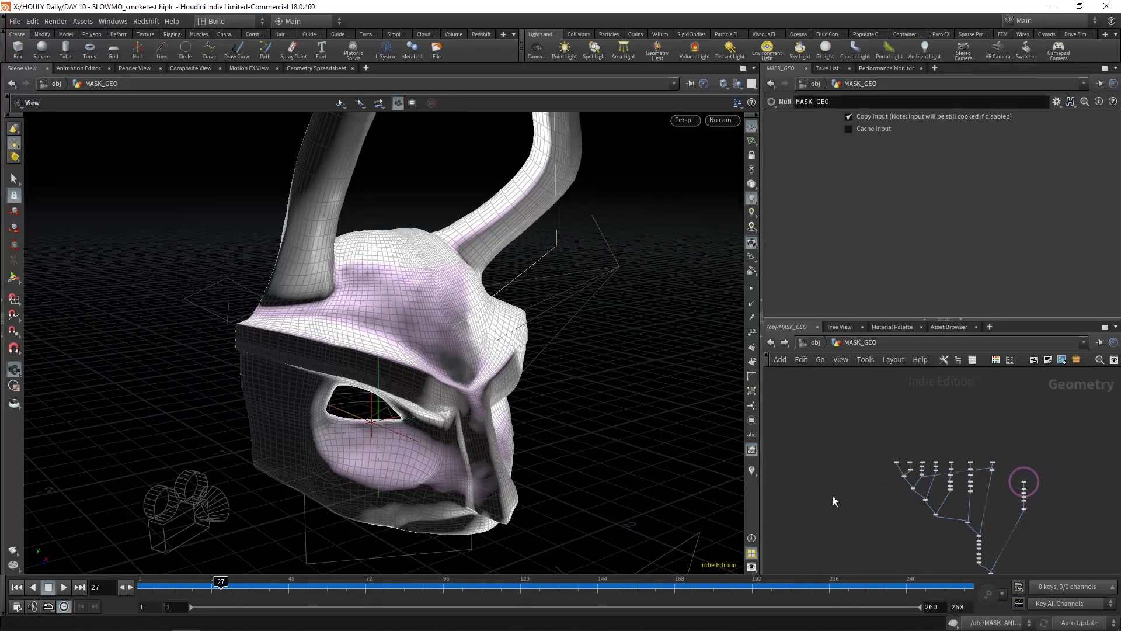
# Display sphere1, mirror1 and boolean1 in turn to review the base sphere with the mirrored spheres subtracted
pyautogui.click(821, 430)
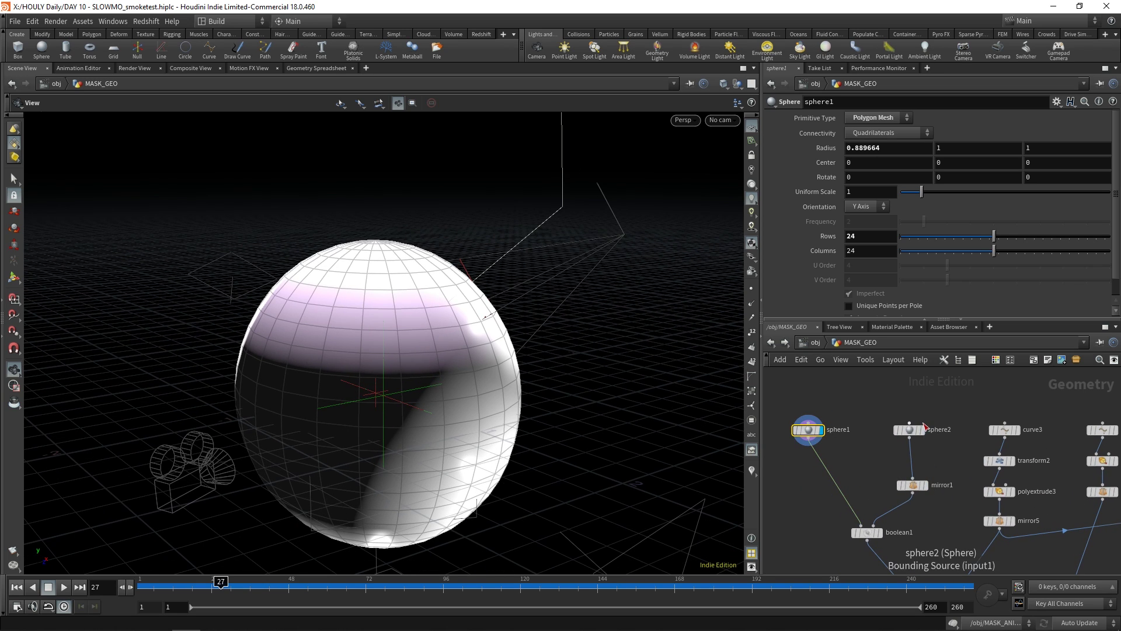
pyautogui.click(925, 488)
pyautogui.click(900, 494)
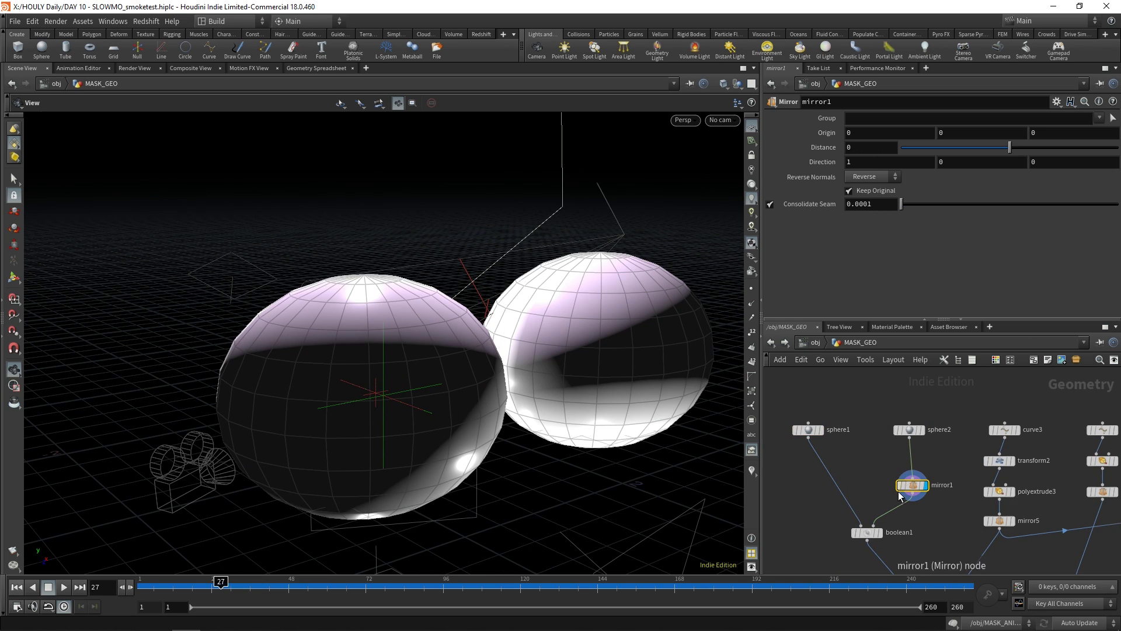
pyautogui.click(878, 532)
pyautogui.click(863, 530)
pyautogui.moveTo(444, 373); pyautogui.dragTo(505, 396)
pyautogui.scroll(-2, 934, 467)
# Display the boolean2 and boolean3 results in turn to review how the eye openings are cut into the head
pyautogui.click(938, 495)
pyautogui.moveTo(543, 304); pyautogui.dragTo(584, 263)
pyautogui.scroll(-2, 846, 458)
pyautogui.click(879, 496)
pyautogui.scroll(1, 895, 515)
pyautogui.moveTo(864, 522); pyautogui.dragTo(912, 479, button='middle')
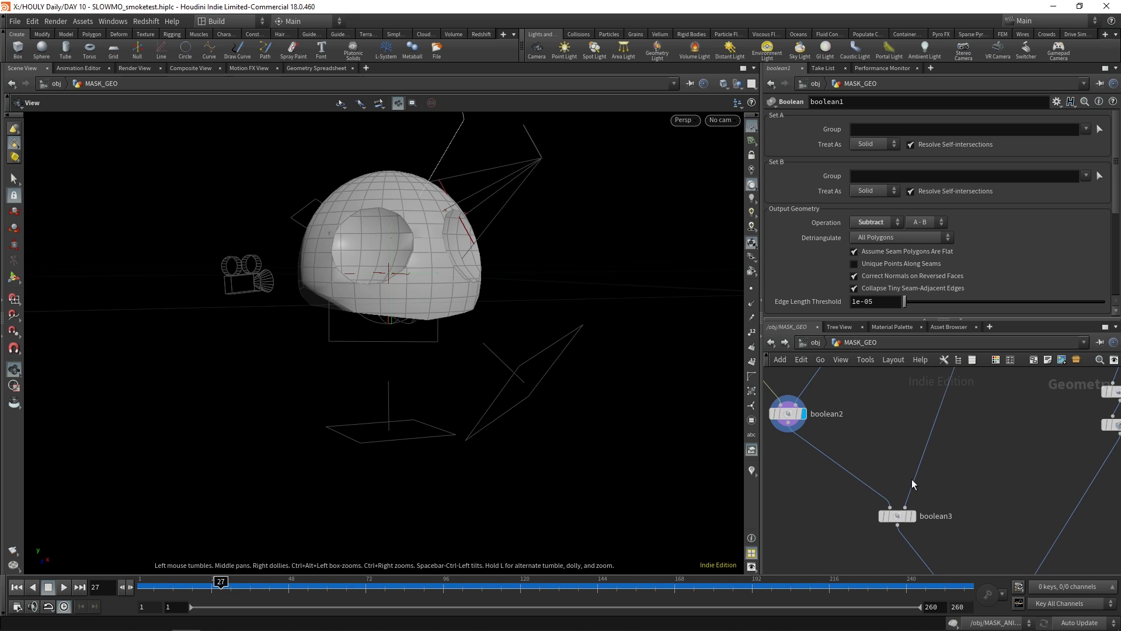
pyautogui.click(914, 516)
pyautogui.moveTo(444, 263)
pyautogui.mouseDown()
pyautogui.moveTo(470, 250)
pyautogui.moveTo(432, 263)
pyautogui.mouseUp()
pyautogui.scroll(-2, 889, 465)
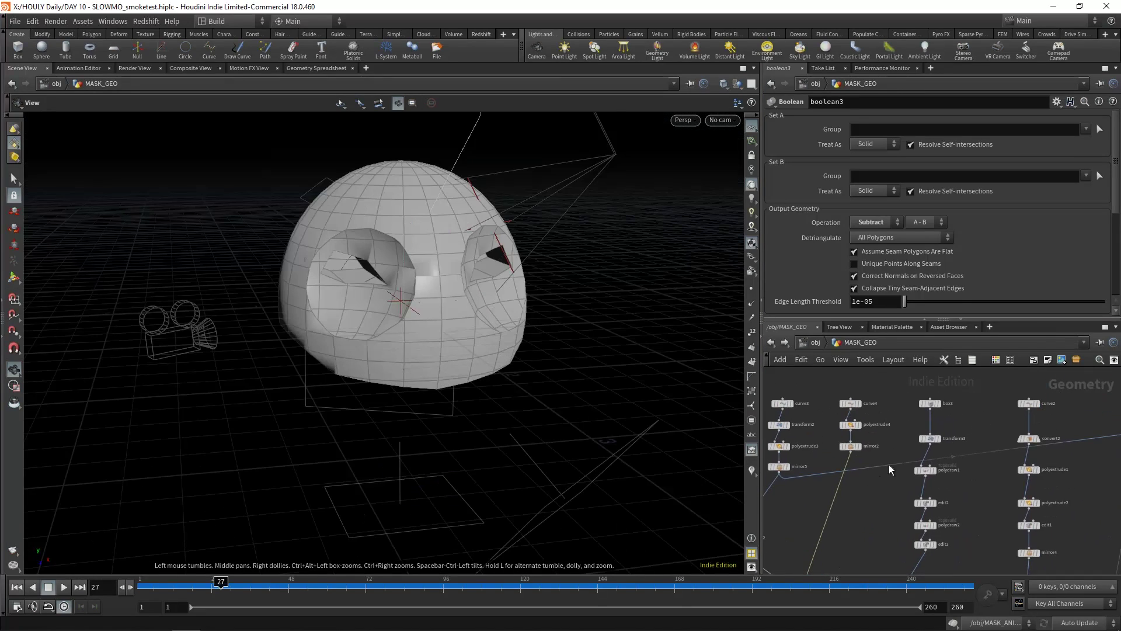
# Display the nose branch node by node from box3 through transform3, polydraw1 and edit2 to edit3
pyautogui.scroll(2, 947, 411)
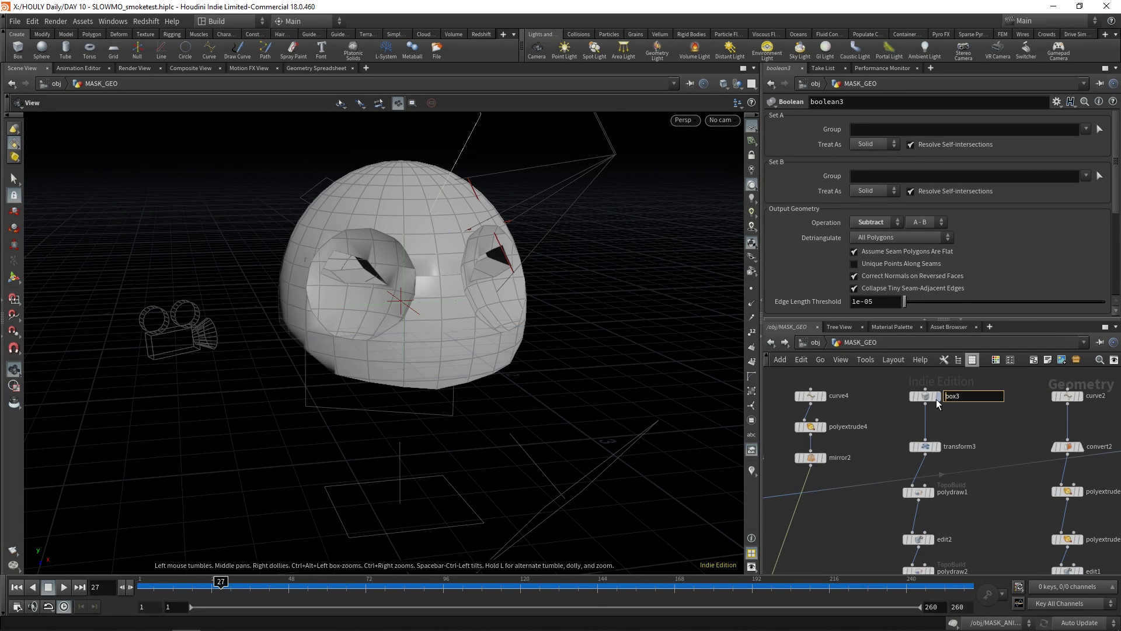
pyautogui.click(937, 402)
pyautogui.click(937, 446)
pyautogui.moveTo(514, 330); pyautogui.dragTo(469, 335)
pyautogui.click(936, 492)
pyautogui.click(946, 457)
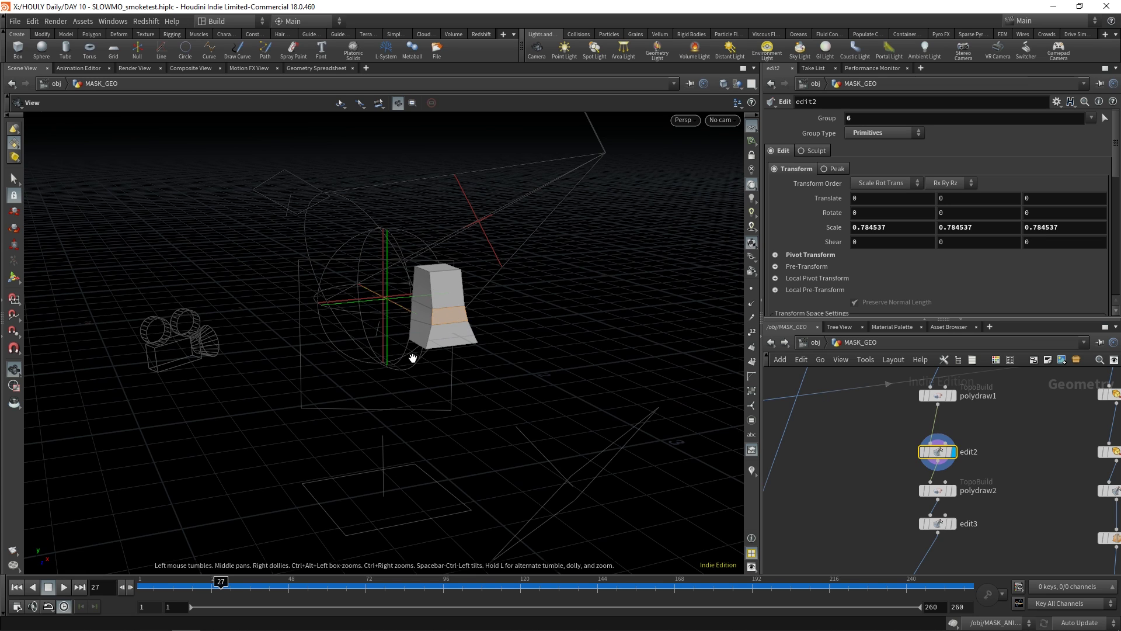
pyautogui.scroll(-3, 1007, 453)
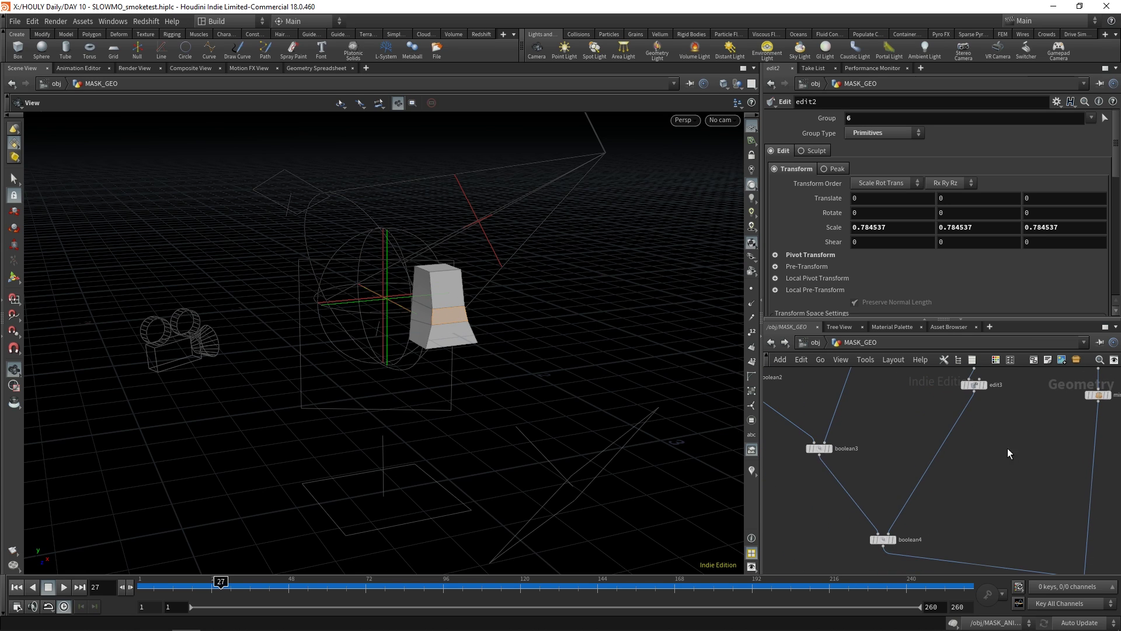
pyautogui.click(987, 390)
pyautogui.moveTo(505, 386); pyautogui.dragTo(464, 340)
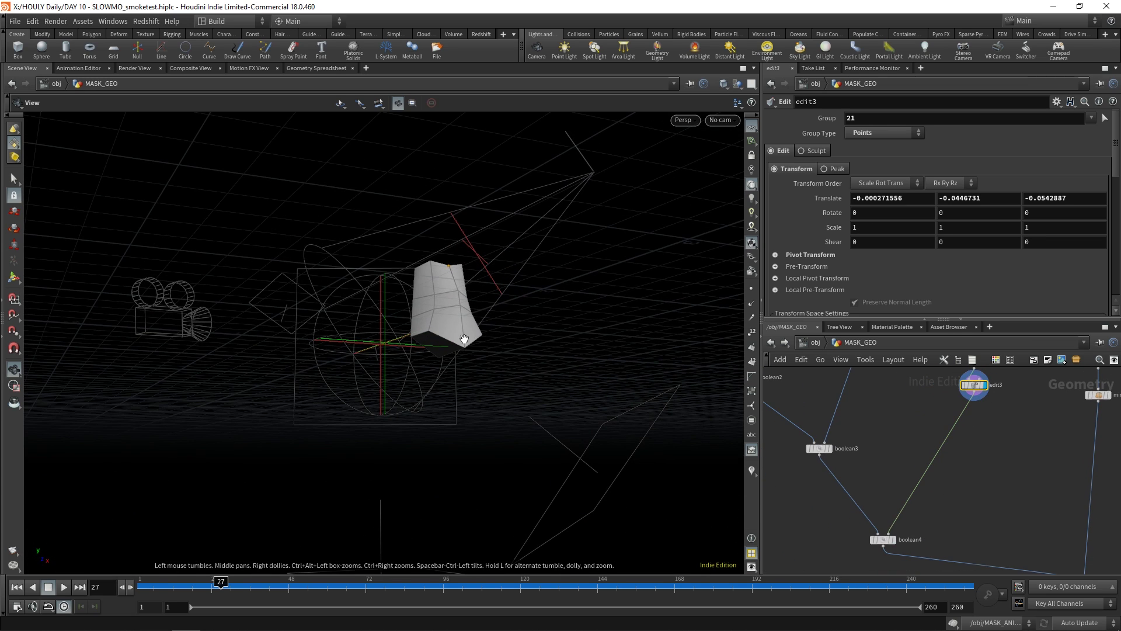
# Display boolean4 and inspect the nose combined with the head from several angles
pyautogui.click(892, 540)
pyautogui.moveTo(727, 433); pyautogui.dragTo(409, 327)
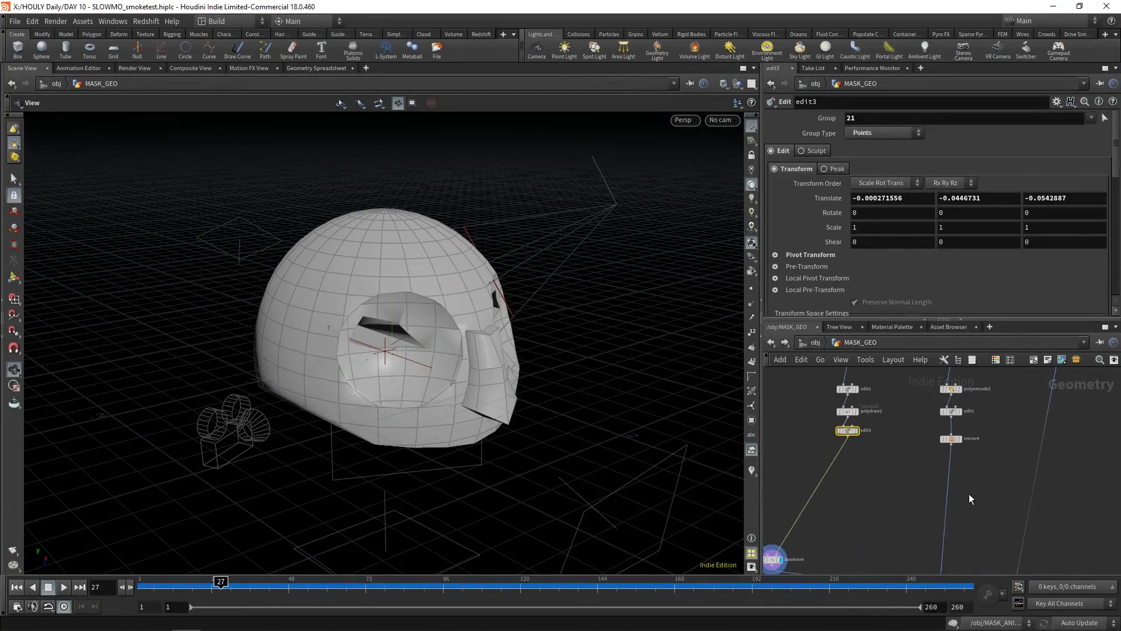
pyautogui.moveTo(972, 415); pyautogui.dragTo(946, 487, button='middle')
pyautogui.moveTo(560, 345); pyautogui.dragTo(509, 340)
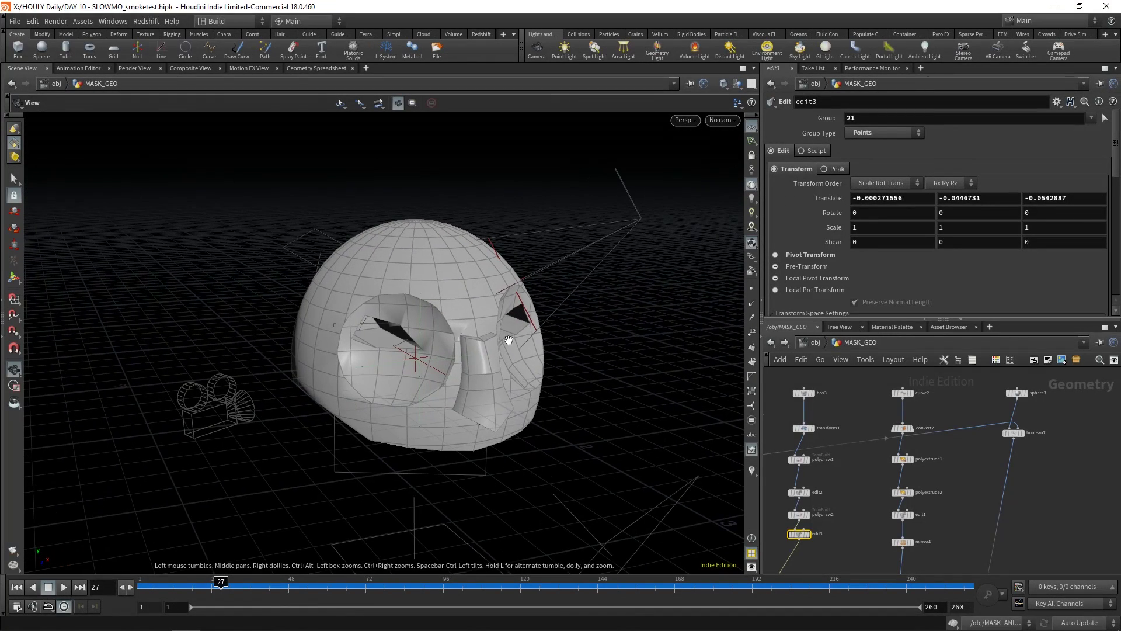
pyautogui.moveTo(452, 308); pyautogui.dragTo(448, 315)
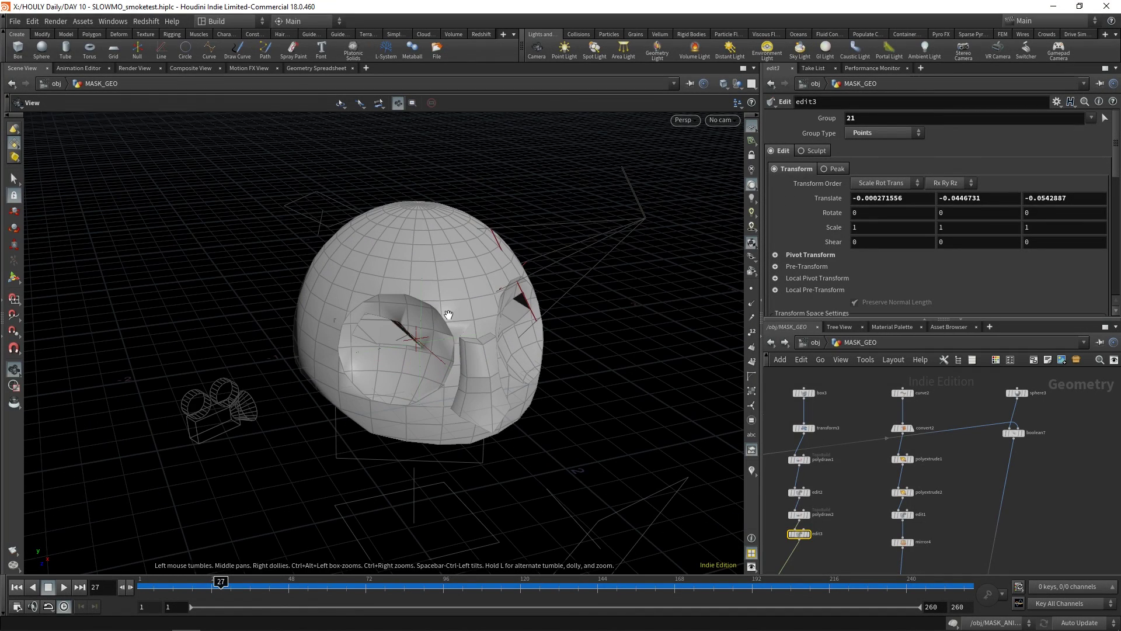
# Display the eyebrow branch node by node from curve2 through convert2, polyextrude1 and polyextrude2 to edit1
pyautogui.click(911, 392)
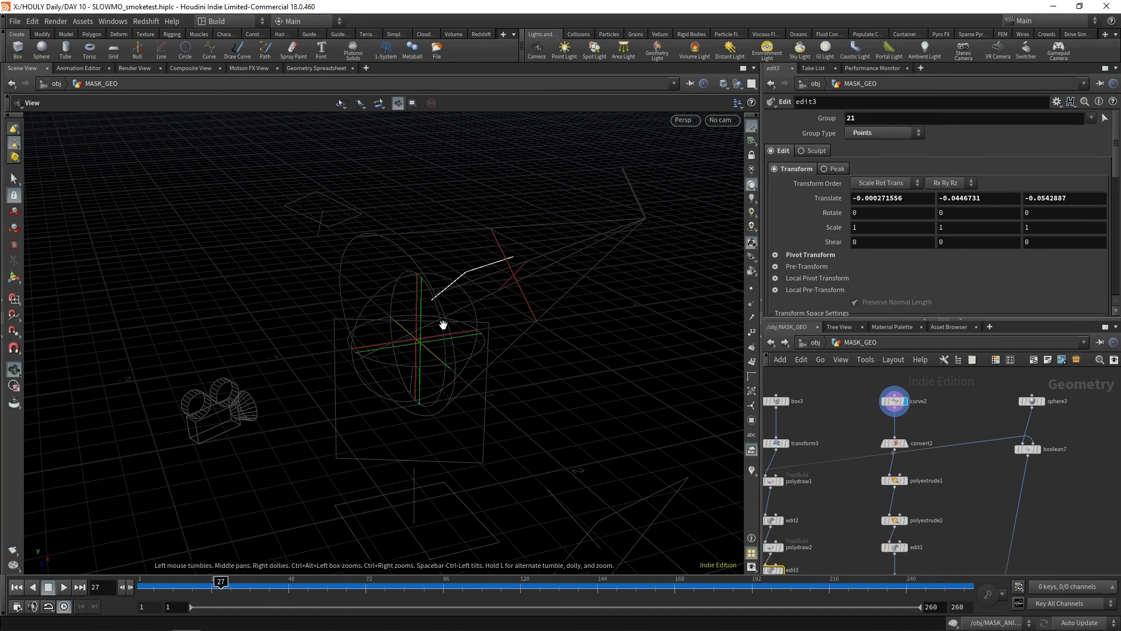
pyautogui.click(910, 449)
pyautogui.moveTo(531, 334); pyautogui.dragTo(525, 343)
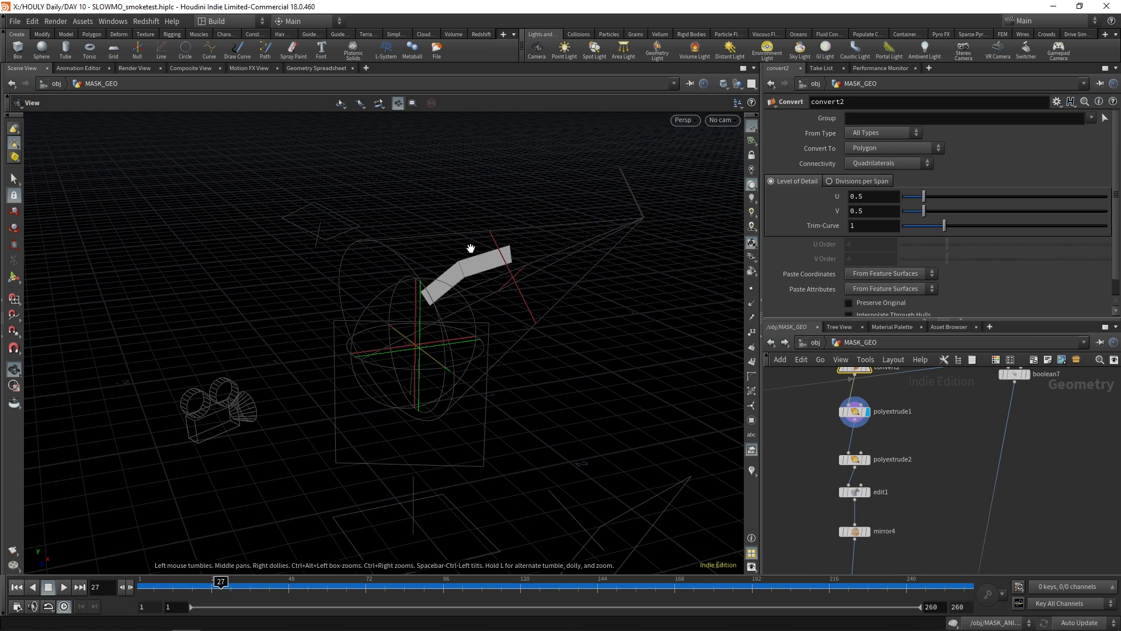
pyautogui.click(867, 462)
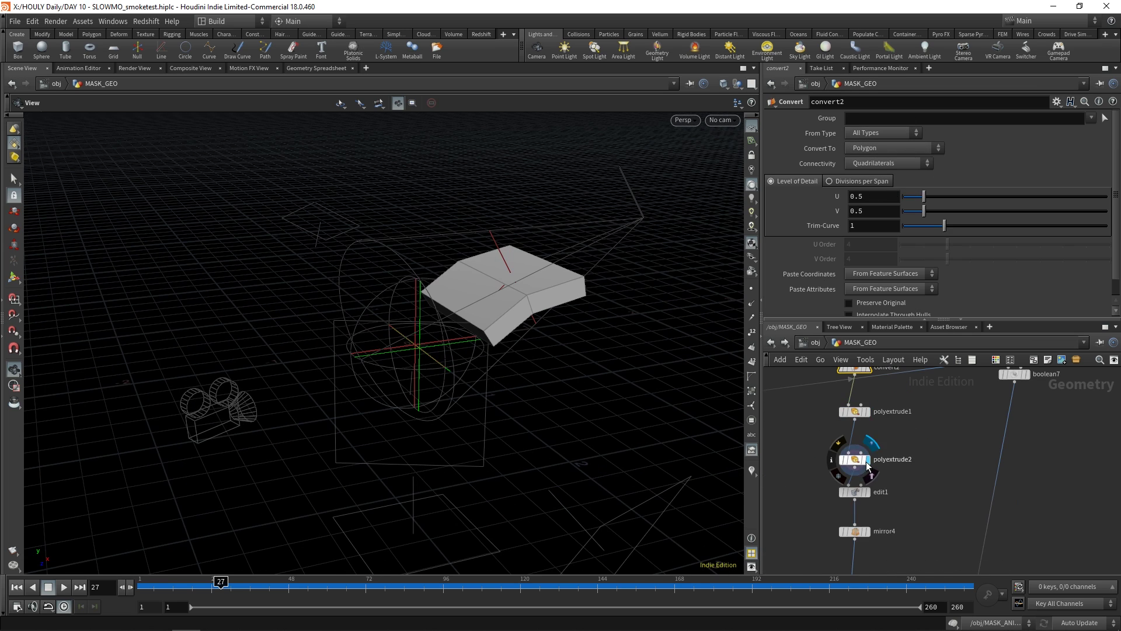
pyautogui.click(870, 492)
pyautogui.moveTo(678, 375)
pyautogui.mouseDown()
pyautogui.moveTo(645, 361)
pyautogui.moveTo(689, 385)
pyautogui.mouseUp()
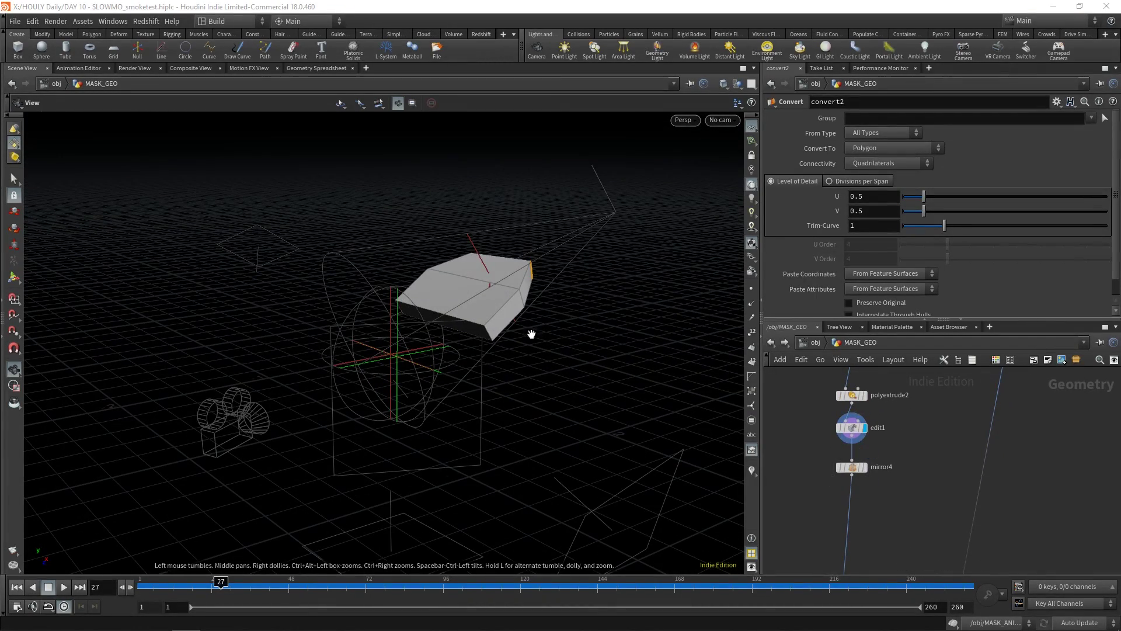
# Display boolean5, show its parameters and inspect the eyebrows joined to the head
pyautogui.moveTo(863, 468)
pyautogui.mouseDown(button='middle')
pyautogui.moveTo(806, 476)
pyautogui.moveTo(876, 484)
pyautogui.mouseUp(button='middle')
pyautogui.click(876, 485)
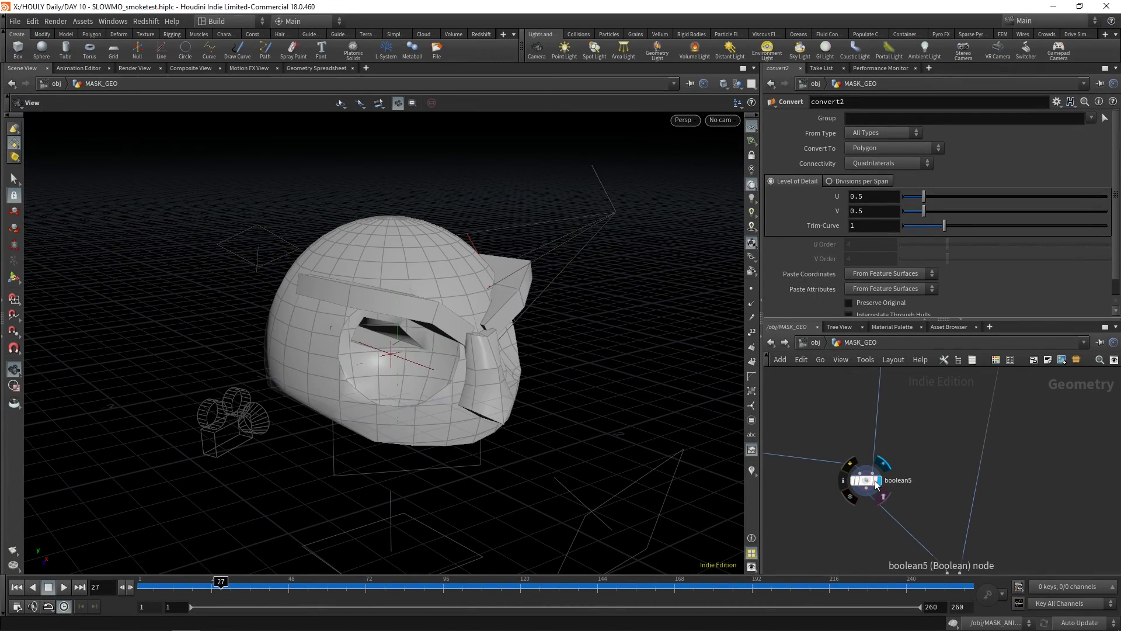
pyautogui.click(868, 484)
pyautogui.moveTo(479, 350); pyautogui.dragTo(504, 459)
pyautogui.moveTo(477, 420); pyautogui.dragTo(479, 450)
# Display sphere3 and the boolean7 and boolean6 stages to review the chin and its union with the head
pyautogui.moveTo(949, 453); pyautogui.dragTo(893, 484, button='middle')
pyautogui.click(885, 479)
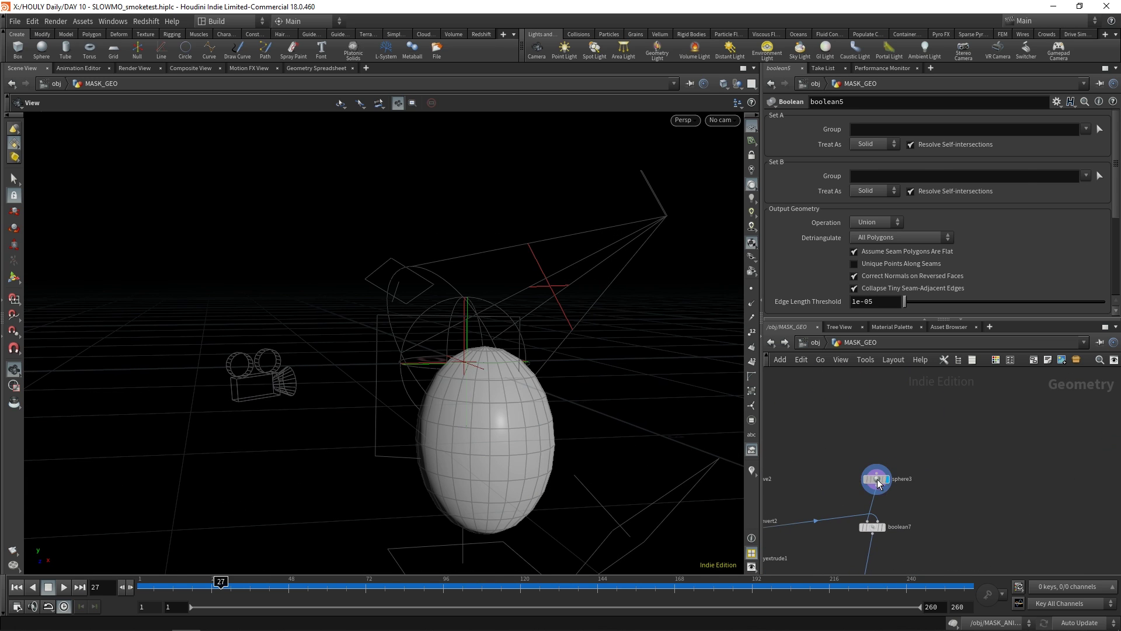
pyautogui.click(886, 530)
pyautogui.scroll(-3, 944, 466)
pyautogui.moveTo(572, 374); pyautogui.dragTo(543, 409)
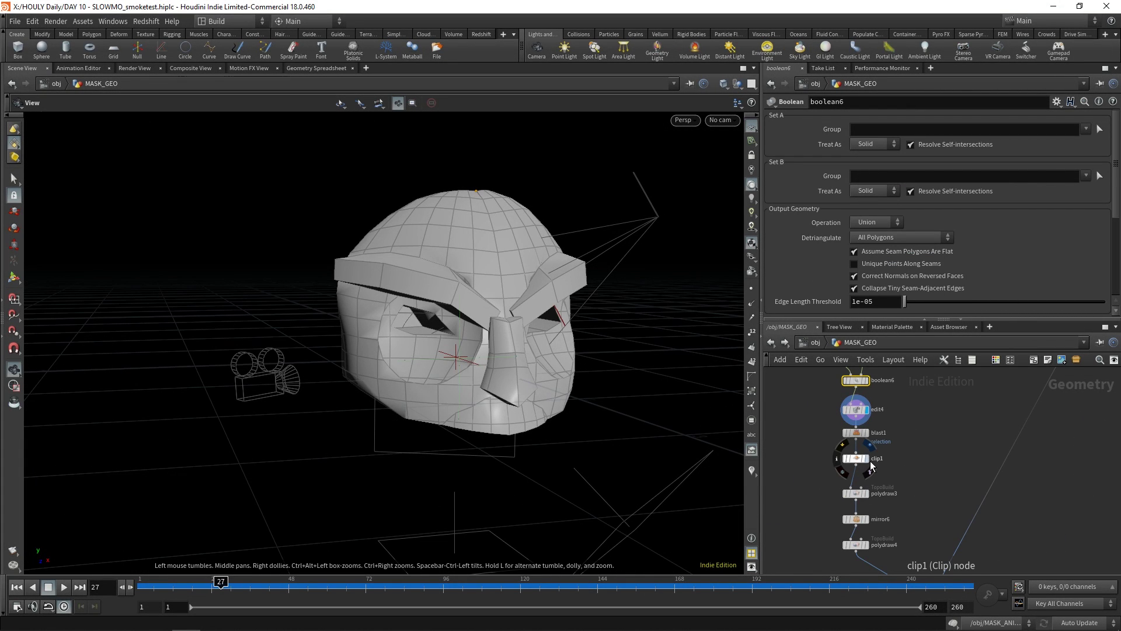
# Display clip1 and polydraw3 in turn to review the halved mask and its retopologized surface
pyautogui.click(870, 465)
pyautogui.moveTo(503, 366); pyautogui.dragTo(569, 388)
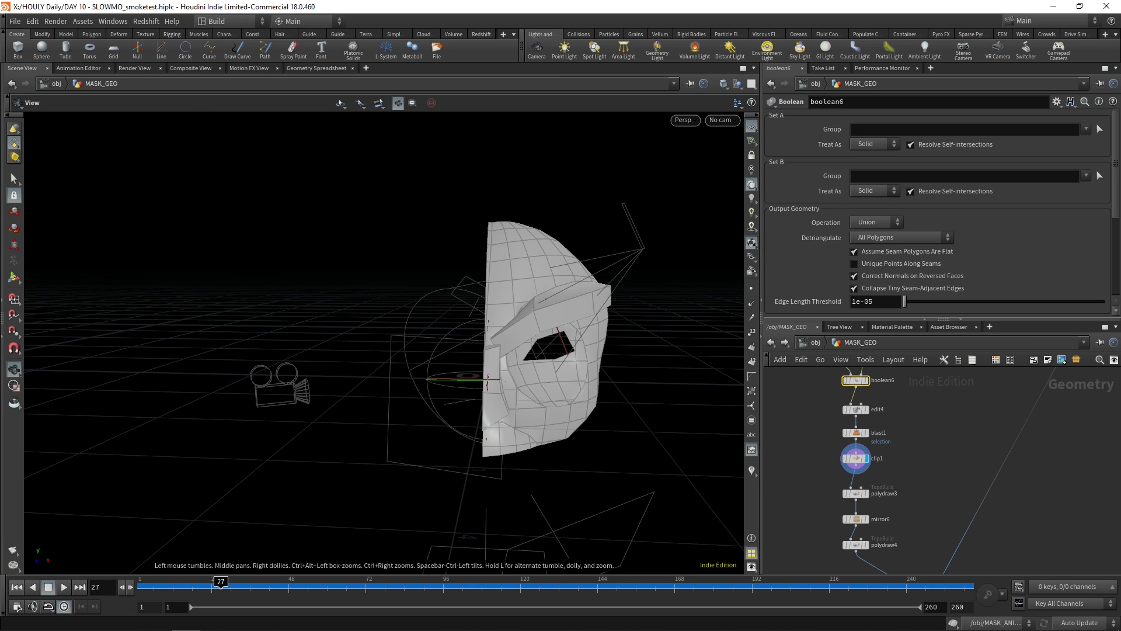
pyautogui.scroll(2, 841, 470)
pyautogui.click(853, 467)
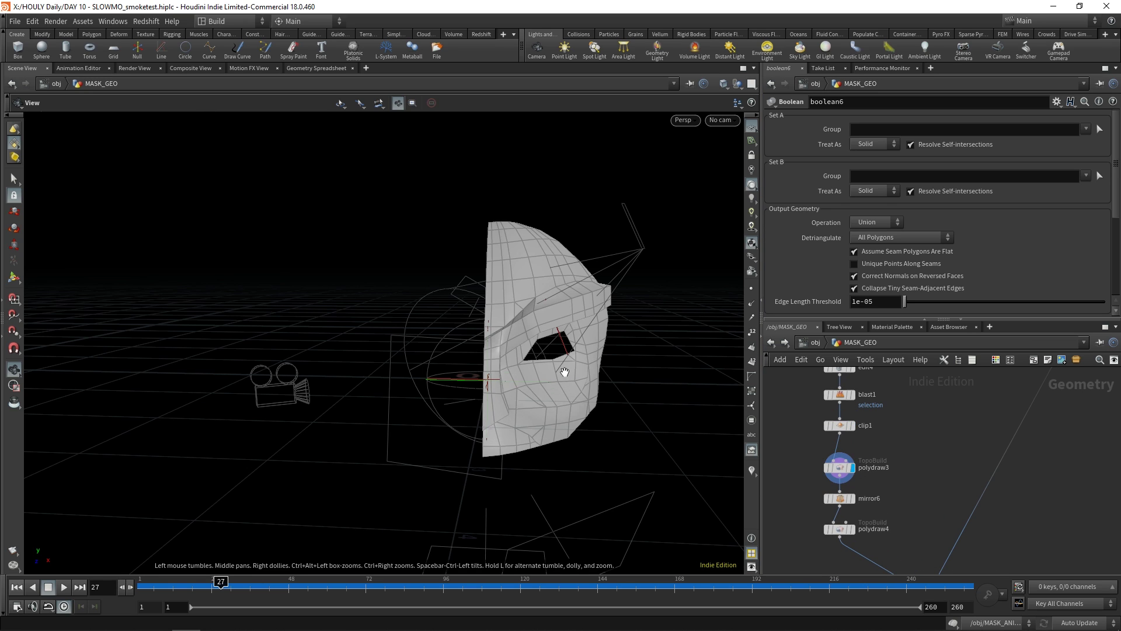
# Display polydraw4 to review the full mirrored mask, and display curve1 at the start of the horn branch
pyautogui.moveTo(563, 370); pyautogui.dragTo(511, 252)
pyautogui.click(853, 529)
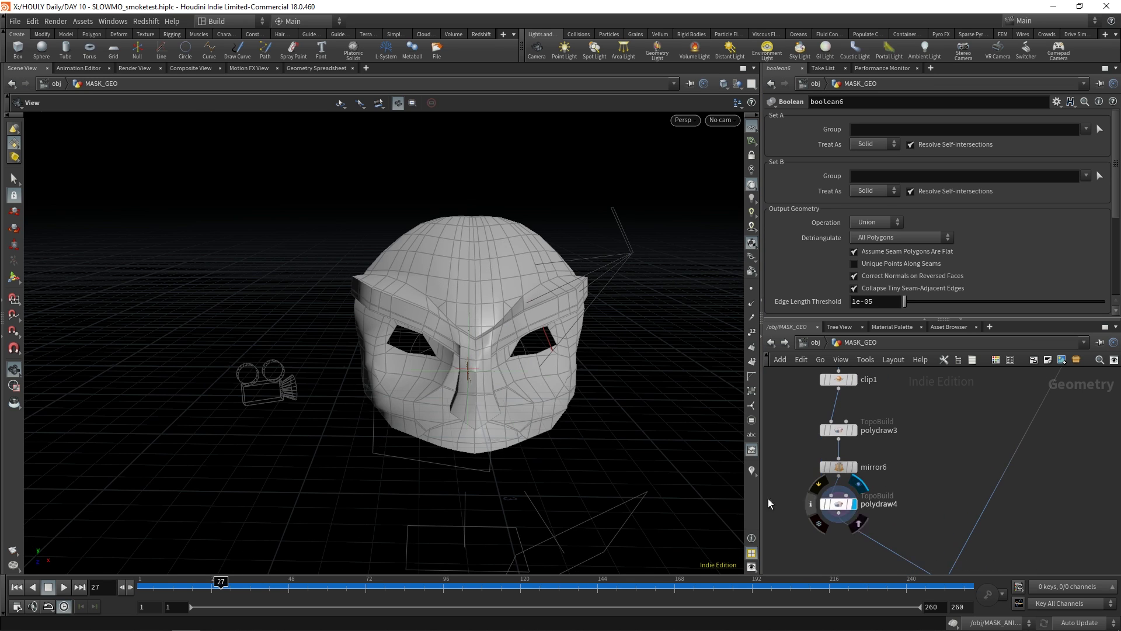
pyautogui.scroll(-5, 899, 514)
pyautogui.scroll(3, 929, 432)
pyautogui.click(875, 451)
pyautogui.scroll(2, 876, 453)
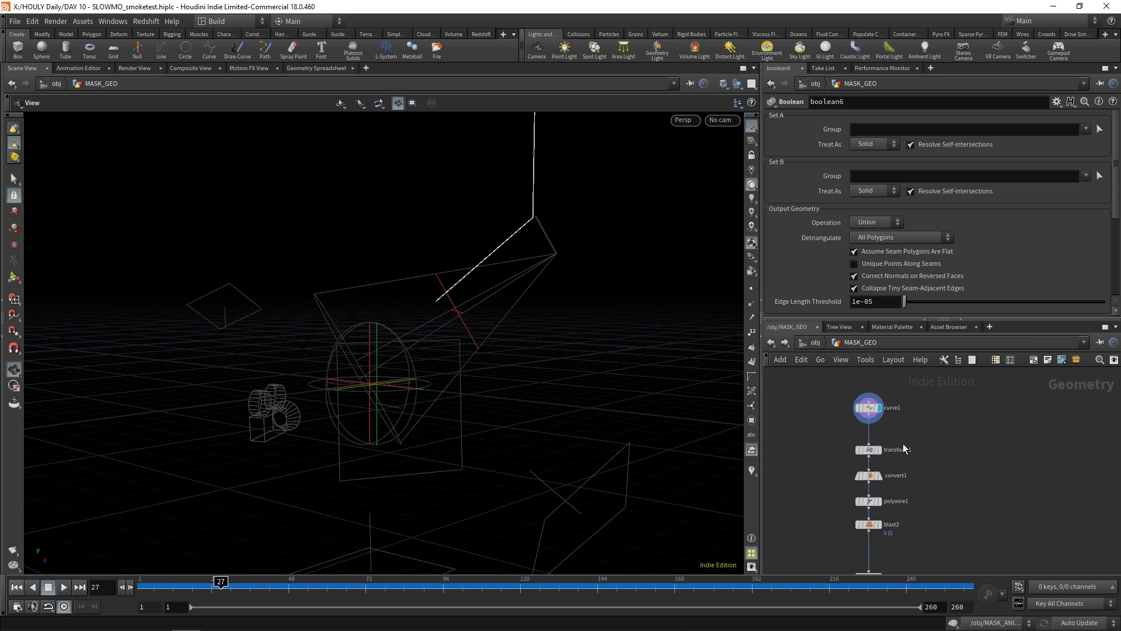
# Display transform1, polywire1 and mirror3 in turn, inspecting polywire1's parameters and the horn tubes
pyautogui.click(876, 452)
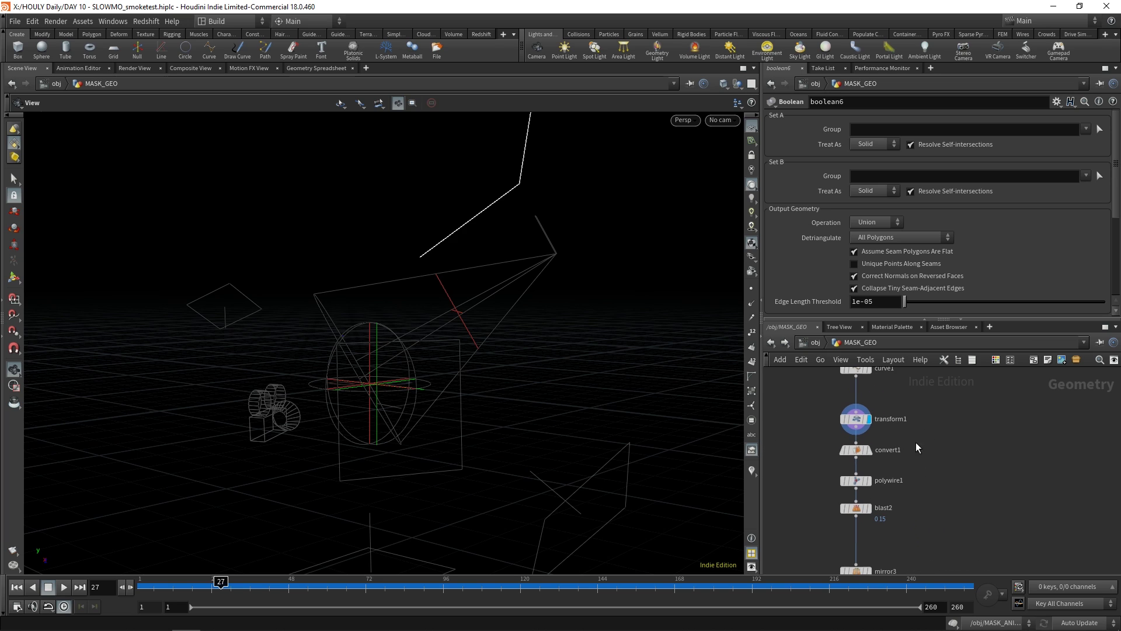
pyautogui.click(871, 480)
pyautogui.click(856, 480)
pyautogui.moveTo(898, 493); pyautogui.dragTo(884, 441, button='middle')
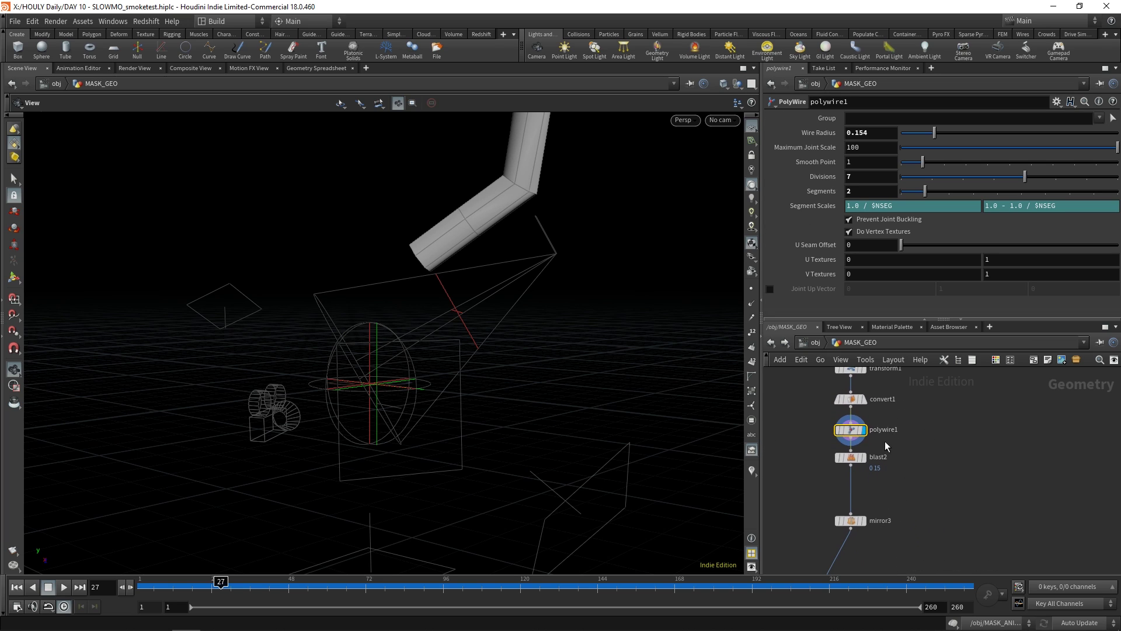
pyautogui.moveTo(556, 257); pyautogui.dragTo(560, 292)
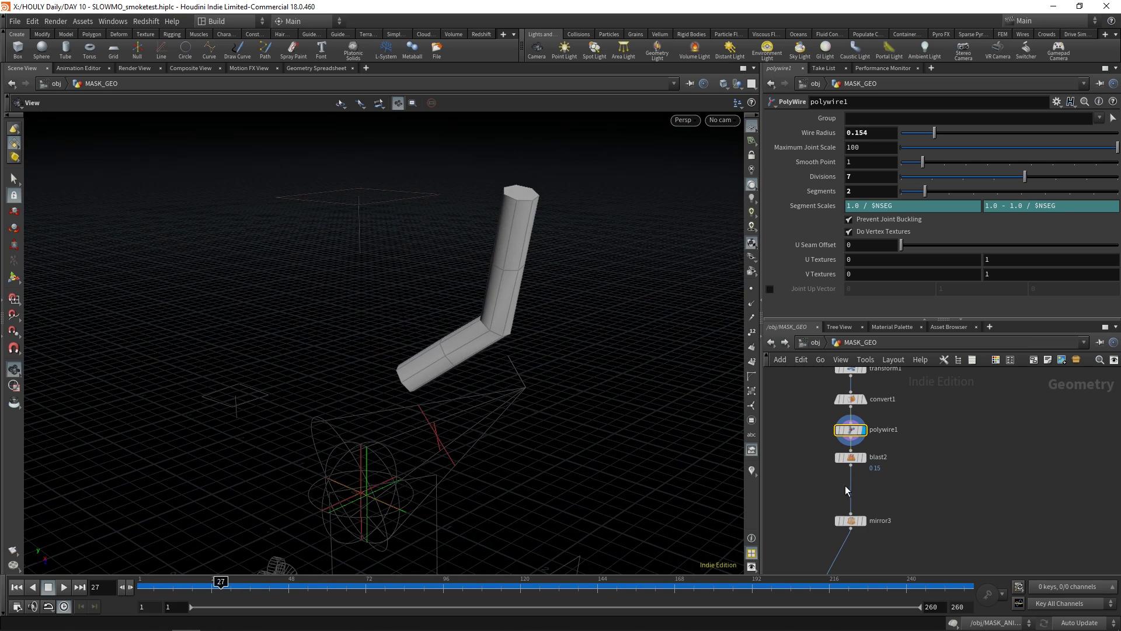
pyautogui.click(864, 521)
# Display merge1 and blast3 with their parameters to review the horns combined with the mask and the faces removed beneath them
pyautogui.scroll(-4, 934, 450)
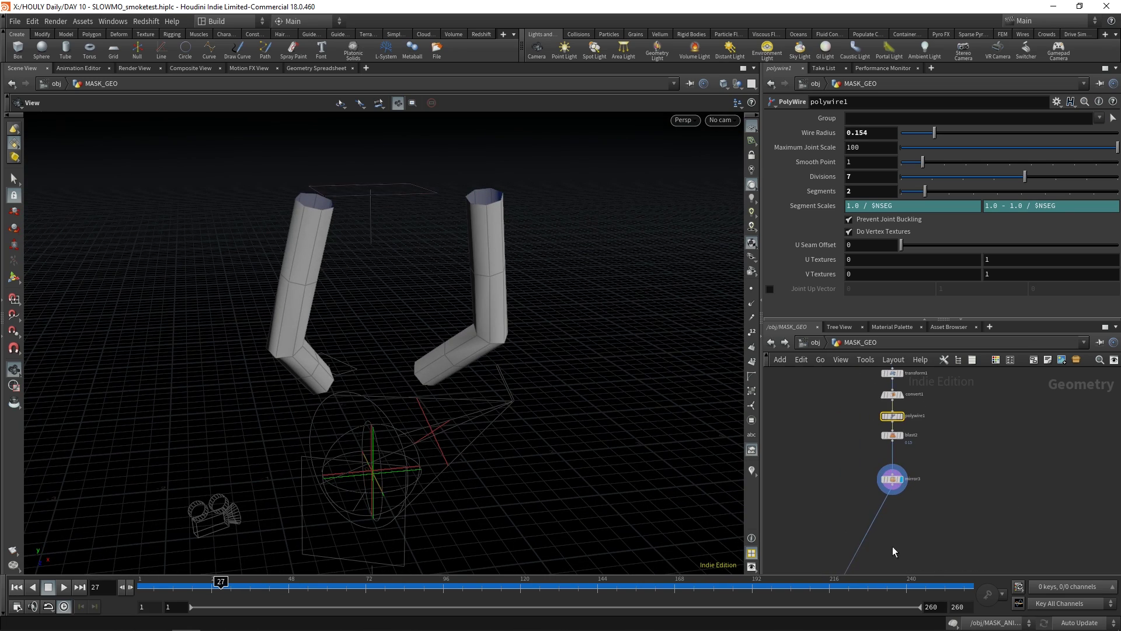
pyautogui.scroll(-2, 931, 426)
pyautogui.moveTo(931, 425); pyautogui.dragTo(893, 416, button='middle')
pyautogui.scroll(2, 892, 413)
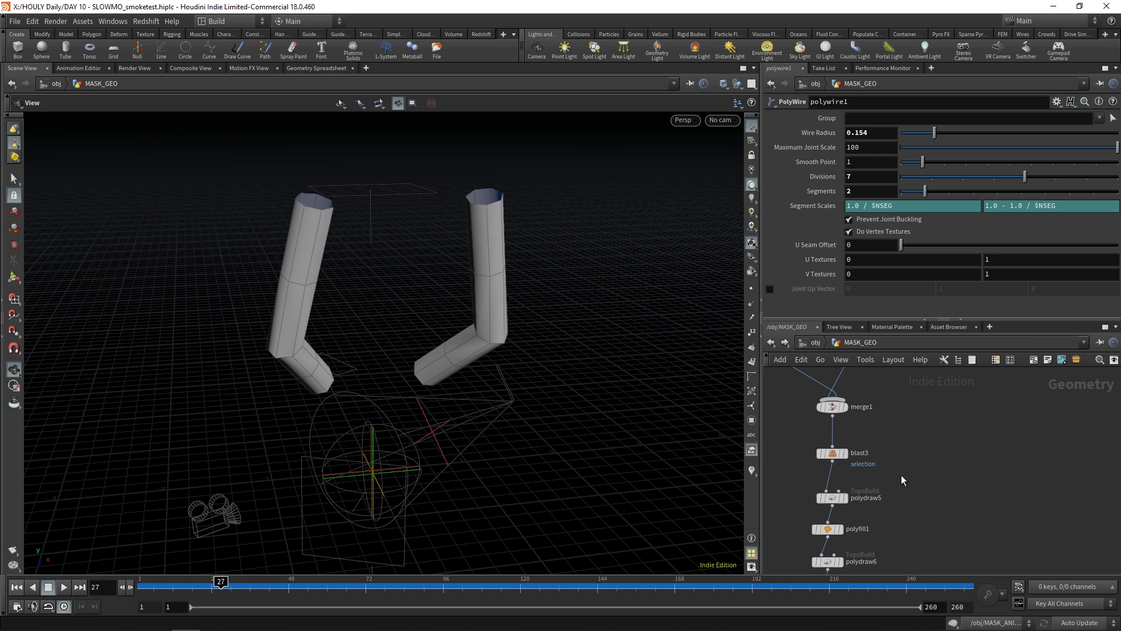
pyautogui.click(844, 407)
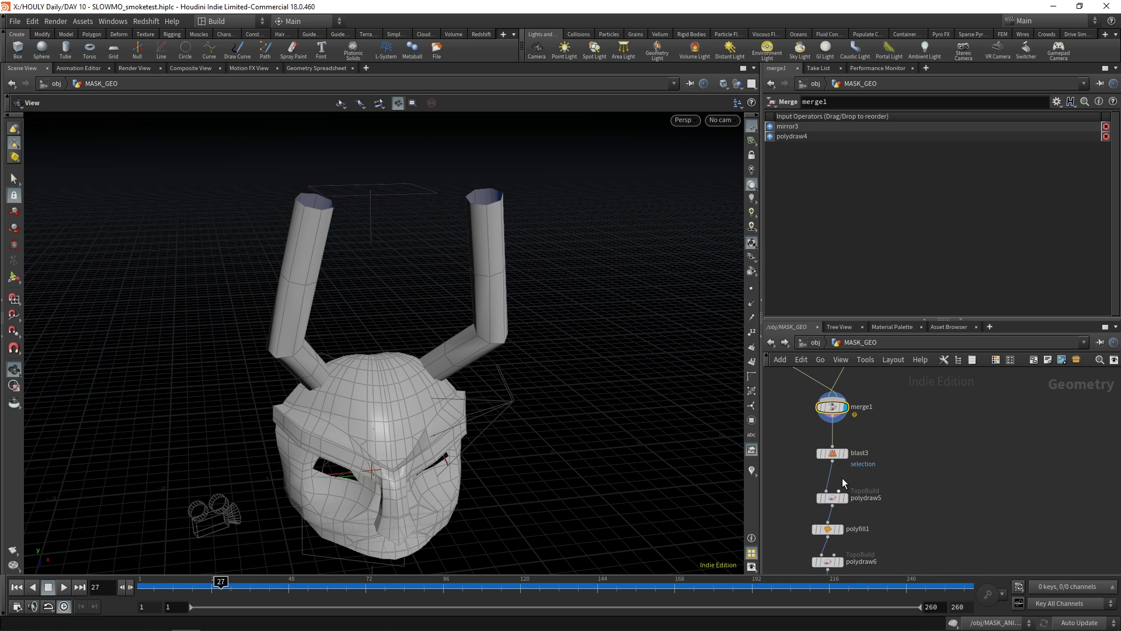
pyautogui.click(846, 453)
pyautogui.moveTo(584, 421); pyautogui.dragTo(625, 438)
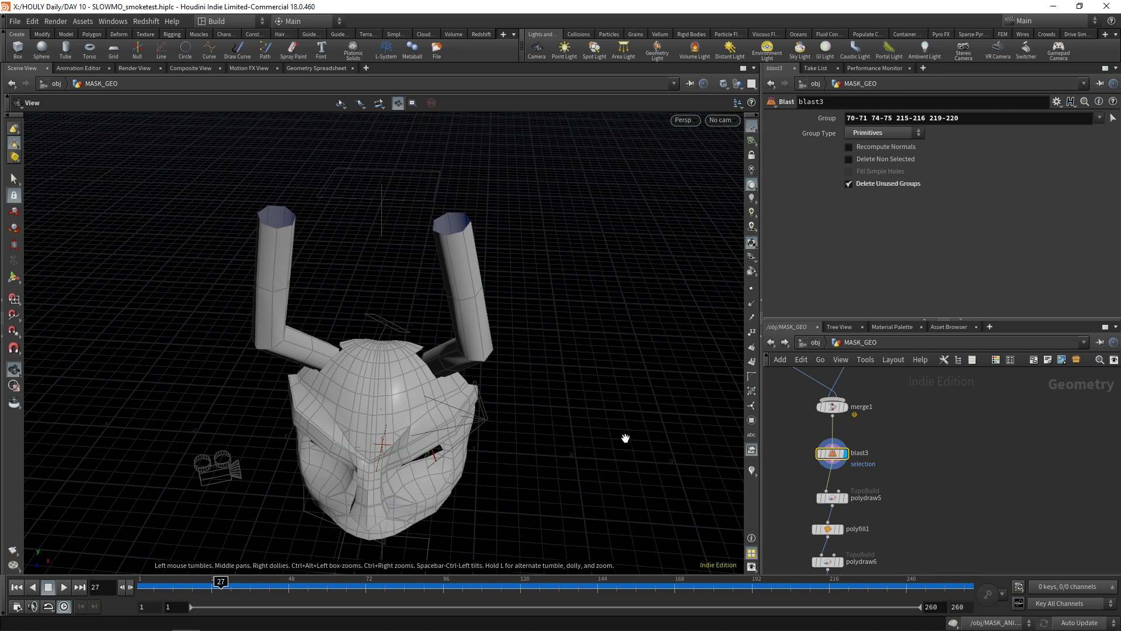
# Display polydraw5 and polyfill1, show polyfill1's parameters and inspect the bridged horn bases and capped tips
pyautogui.click(845, 500)
pyautogui.scroll(2, 841, 490)
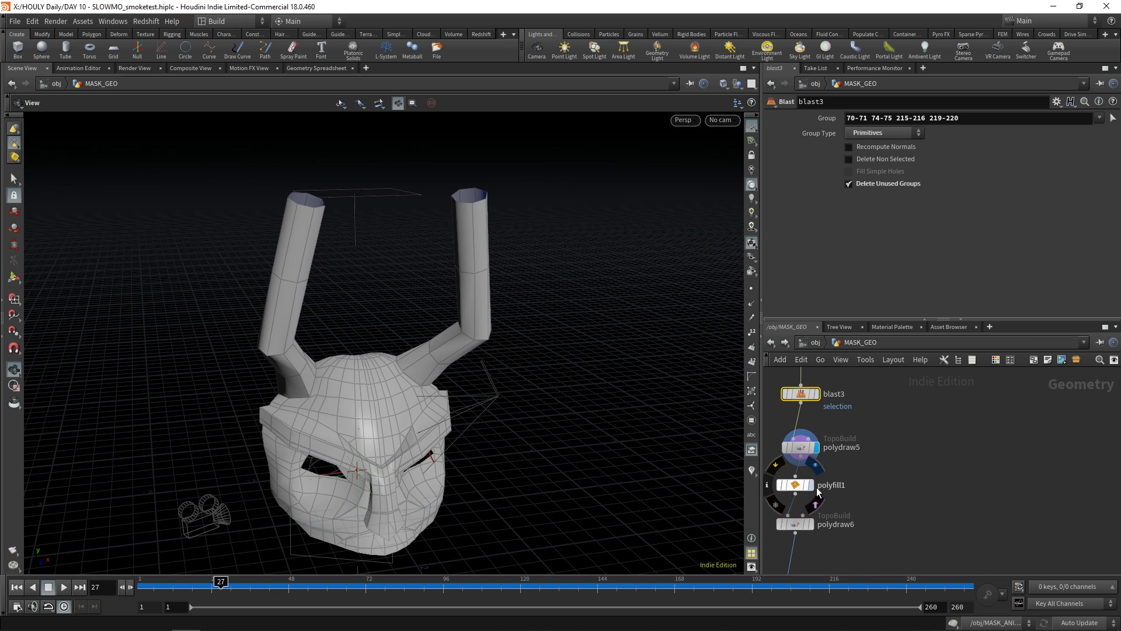
pyautogui.click(810, 485)
pyautogui.moveTo(408, 301); pyautogui.dragTo(426, 304)
pyautogui.moveTo(871, 349); pyautogui.dragTo(910, 312, button='middle')
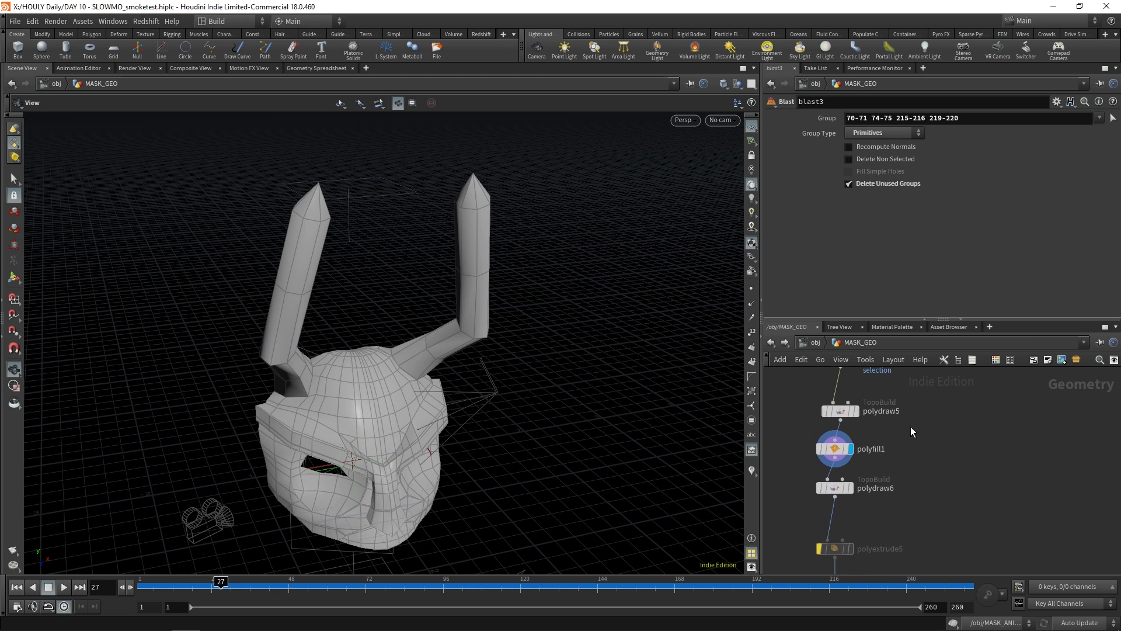
pyautogui.click(844, 414)
pyautogui.moveTo(327, 309); pyautogui.dragTo(308, 211)
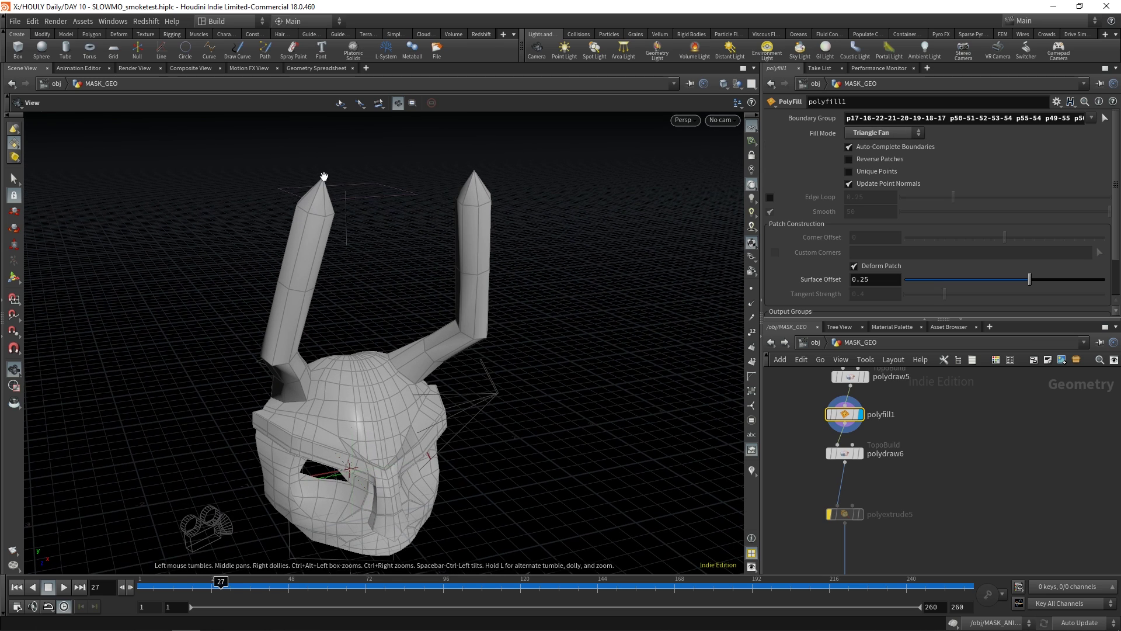
# Display subdivide1 further down the chain, show its parameters and inspect the smoothed mask surface up close
pyautogui.scroll(-3, 963, 508)
pyautogui.moveTo(534, 409)
pyautogui.mouseDown()
pyautogui.moveTo(403, 418)
pyautogui.moveTo(532, 414)
pyautogui.mouseUp()
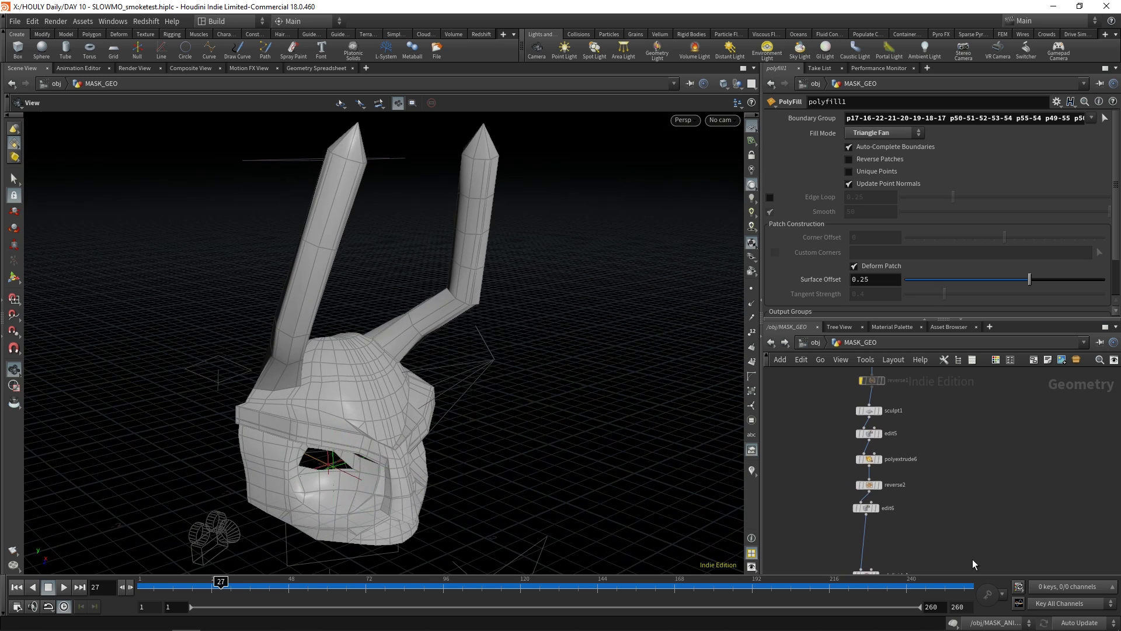
pyautogui.scroll(2, 858, 435)
pyautogui.middleClick(859, 435)
pyautogui.scroll(1, 860, 436)
pyautogui.click(858, 430)
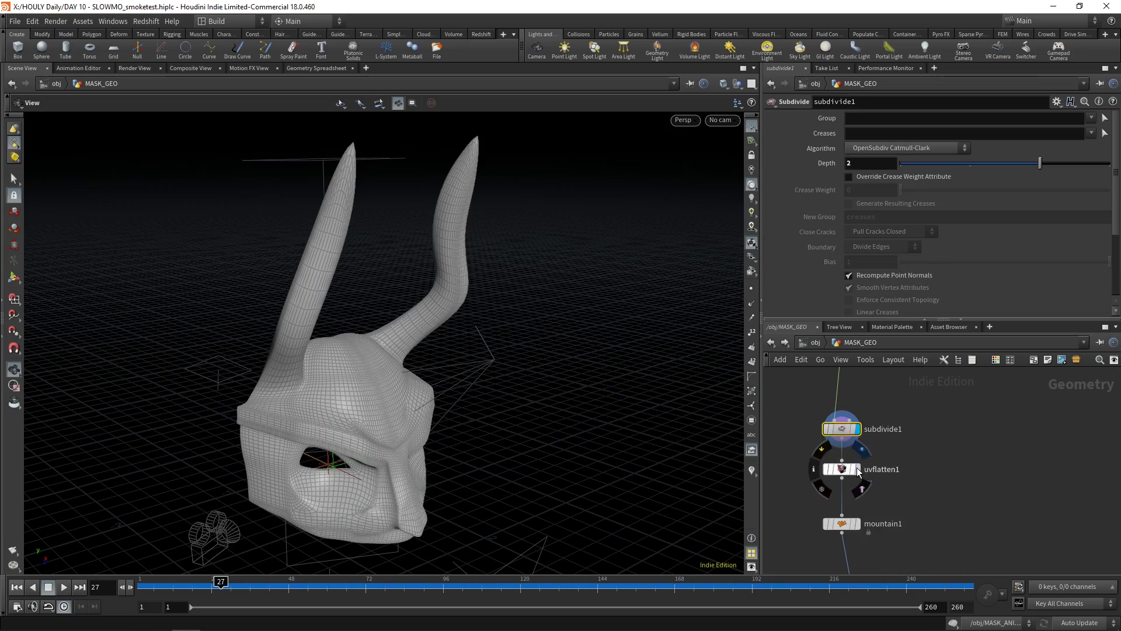
pyautogui.moveTo(514, 409); pyautogui.dragTo(393, 450)
pyautogui.scroll(3, 441, 406)
pyautogui.moveTo(391, 397); pyautogui.dragTo(488, 331)
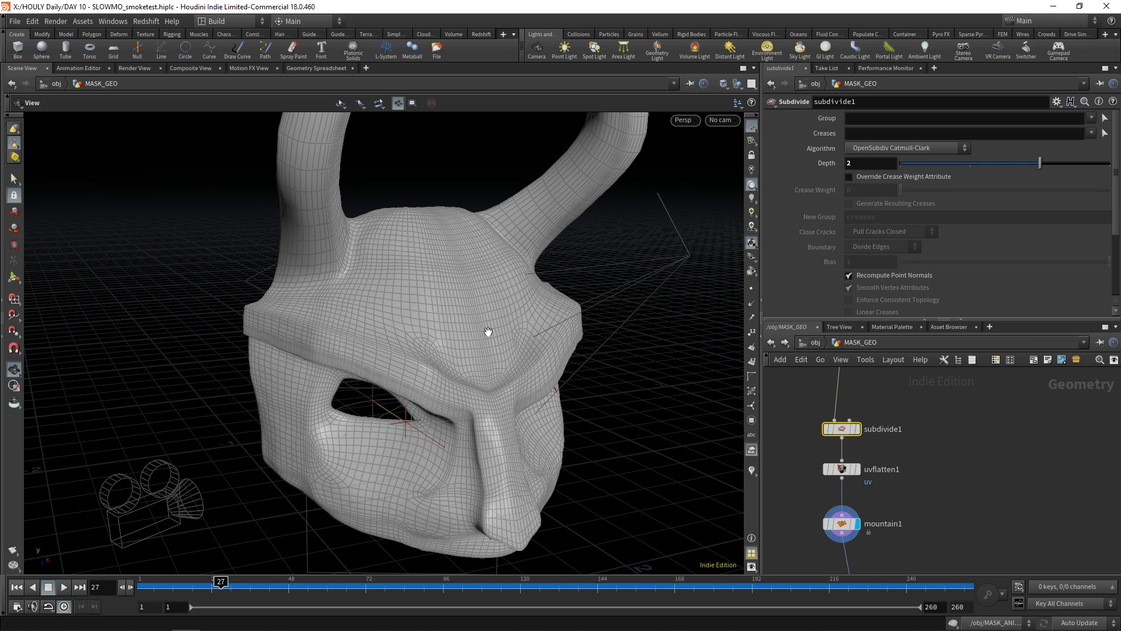
# Compare the uvflatten1 and mountain1 stages, showing mountain1's noise parameters and inspecting the surface relief
pyautogui.click(847, 472)
pyautogui.click(841, 523)
pyautogui.click(847, 470)
pyautogui.click(863, 524)
pyautogui.moveTo(642, 327); pyautogui.dragTo(485, 312)
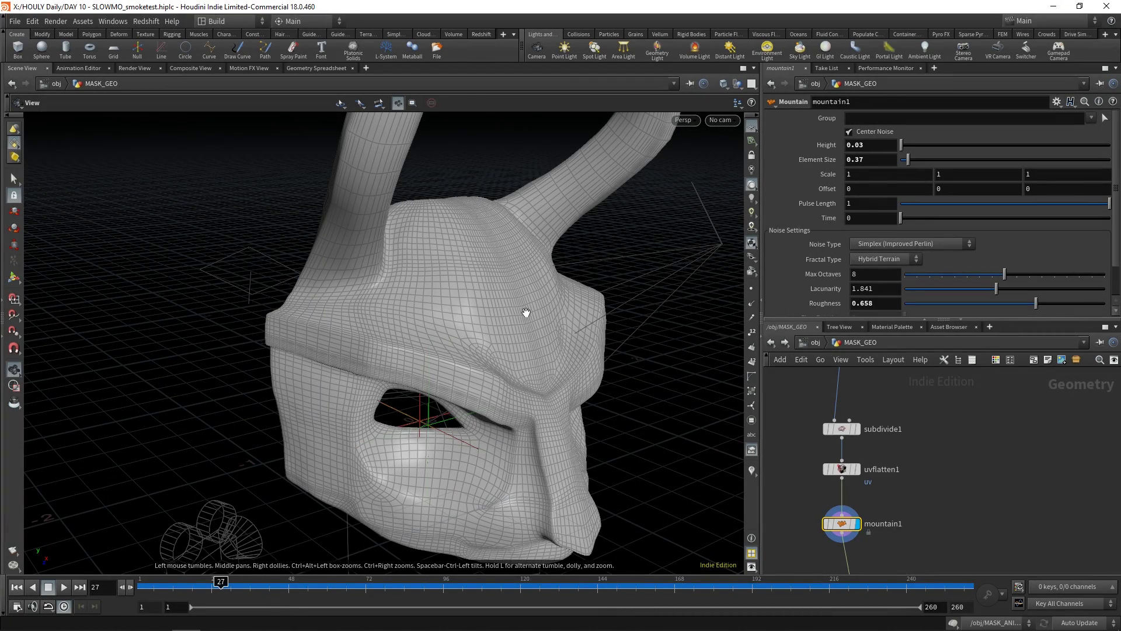
# Display the MASK_GEO null at the end of the chain and inspect the finished mask from the side
pyautogui.moveTo(903, 493); pyautogui.dragTo(902, 438, button='middle')
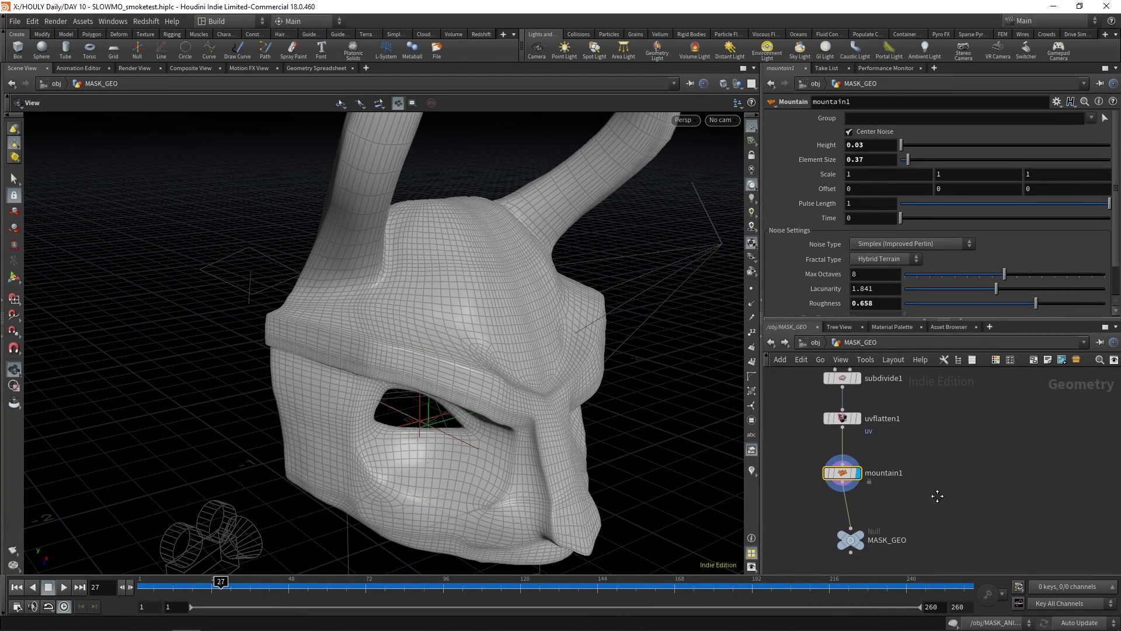
pyautogui.moveTo(516, 371); pyautogui.dragTo(418, 344)
pyautogui.moveTo(487, 311); pyautogui.dragTo(433, 364)
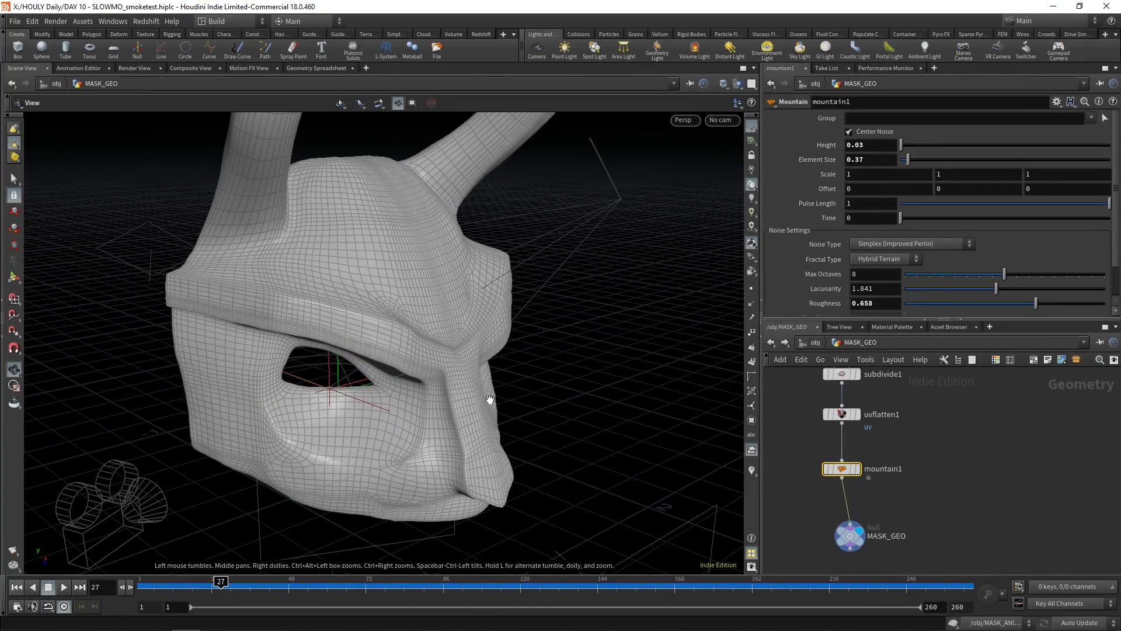
# Return to the object level, open the MASK_ANIMATION network and frame the mask at timeshift1
pyautogui.press('u')
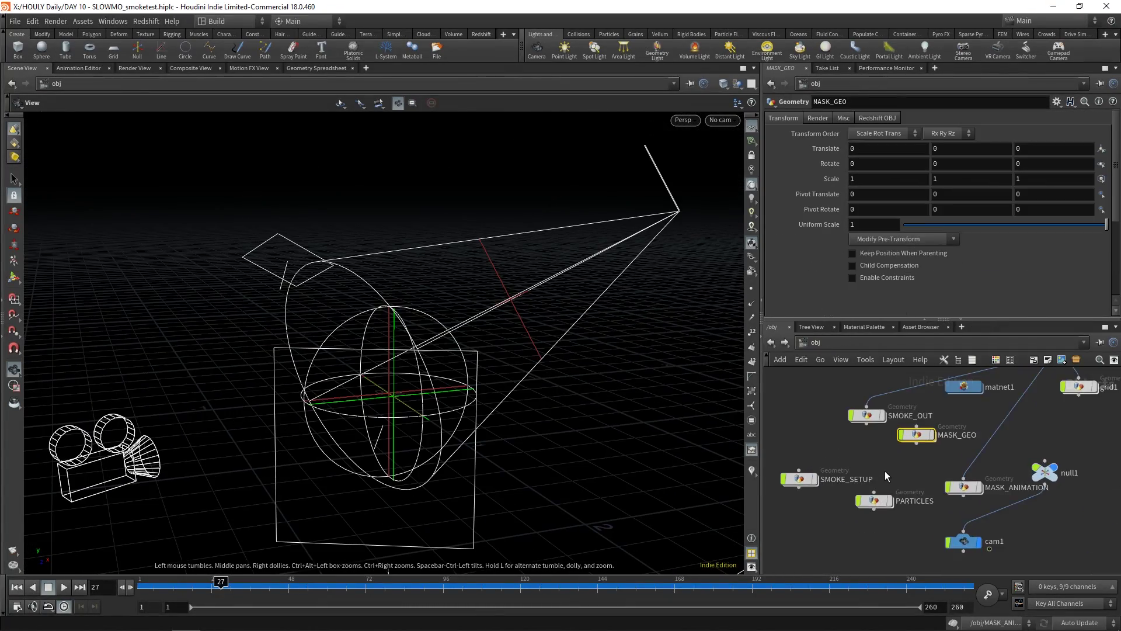
pyautogui.doubleClick(981, 483)
pyautogui.press('g')
pyautogui.moveTo(355, 414); pyautogui.dragTo(642, 397)
pyautogui.scroll(-4, 886, 458)
pyautogui.moveTo(886, 458); pyautogui.dragTo(950, 402, button='middle')
pyautogui.press('f')
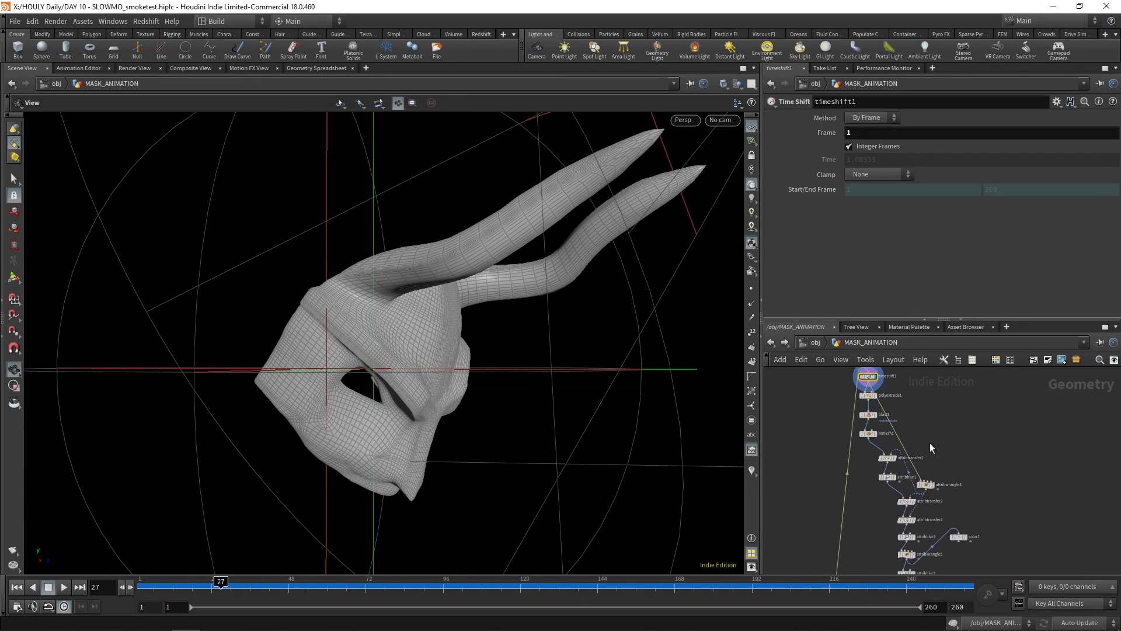
# Display polyextrude1, inspect the extruded lining and review its front transform and output group parameters
pyautogui.click(869, 443)
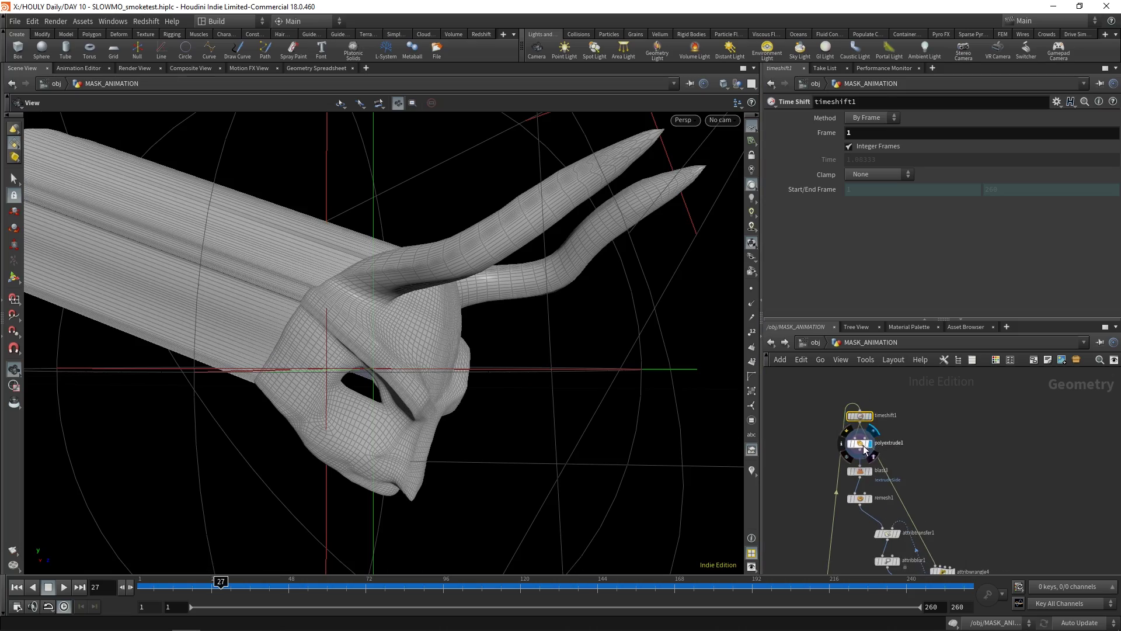
pyautogui.click(863, 445)
pyautogui.moveTo(310, 295); pyautogui.dragTo(416, 353)
pyautogui.moveTo(366, 207); pyautogui.dragTo(646, 251)
pyautogui.moveTo(413, 351); pyautogui.dragTo(627, 360)
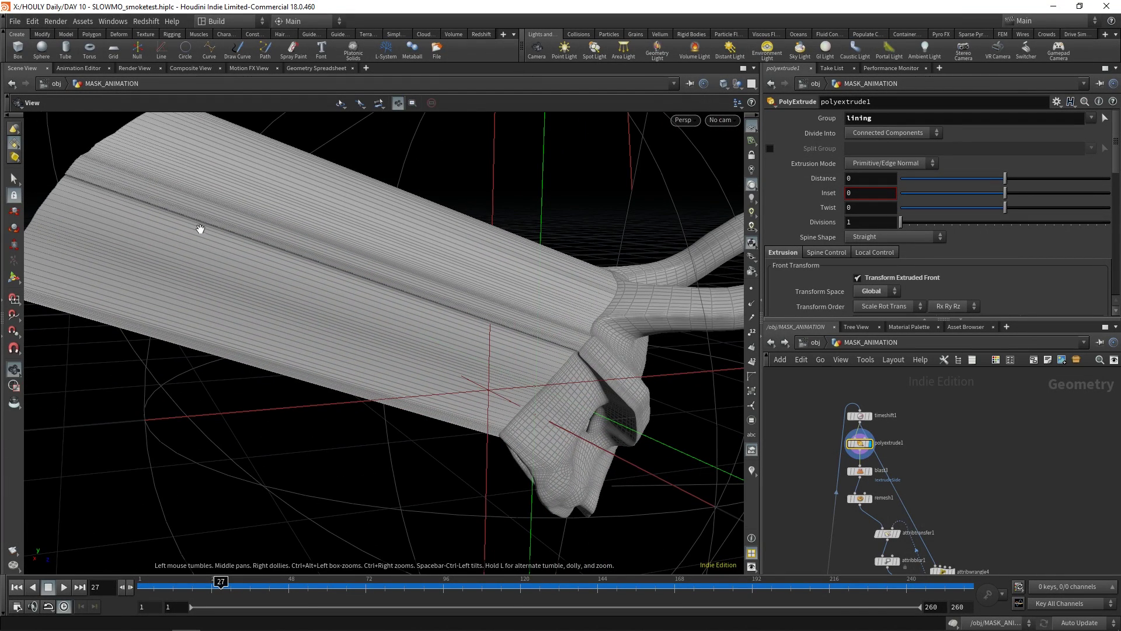
pyautogui.moveTo(201, 229); pyautogui.dragTo(222, 222)
pyautogui.scroll(-3, 810, 235)
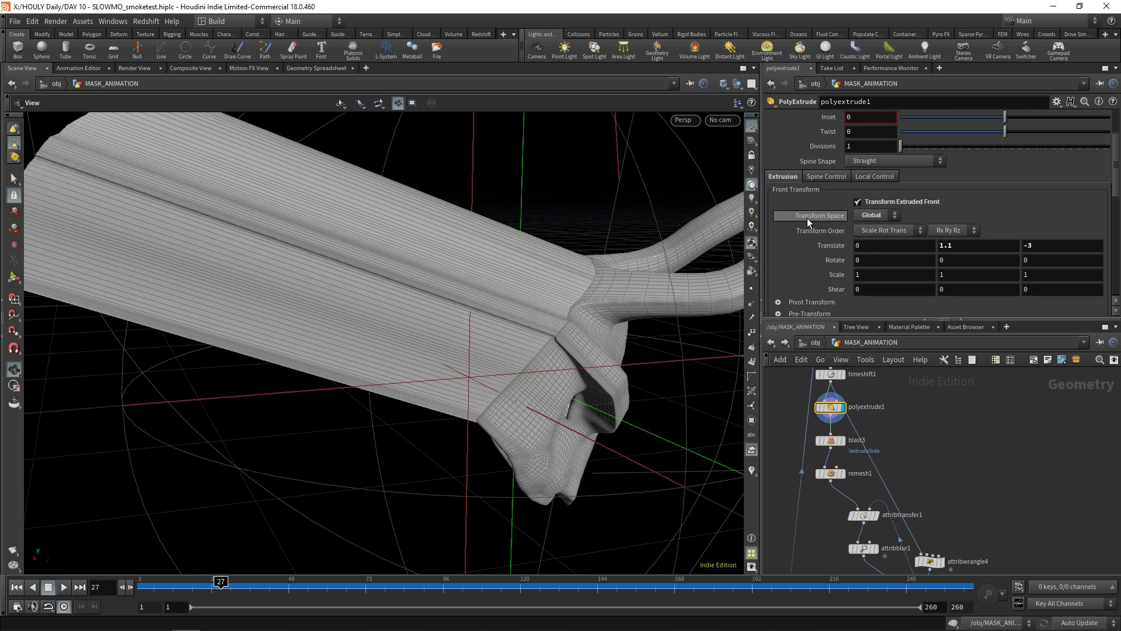
pyautogui.scroll(-3, 811, 225)
pyautogui.scroll(-2, 788, 292)
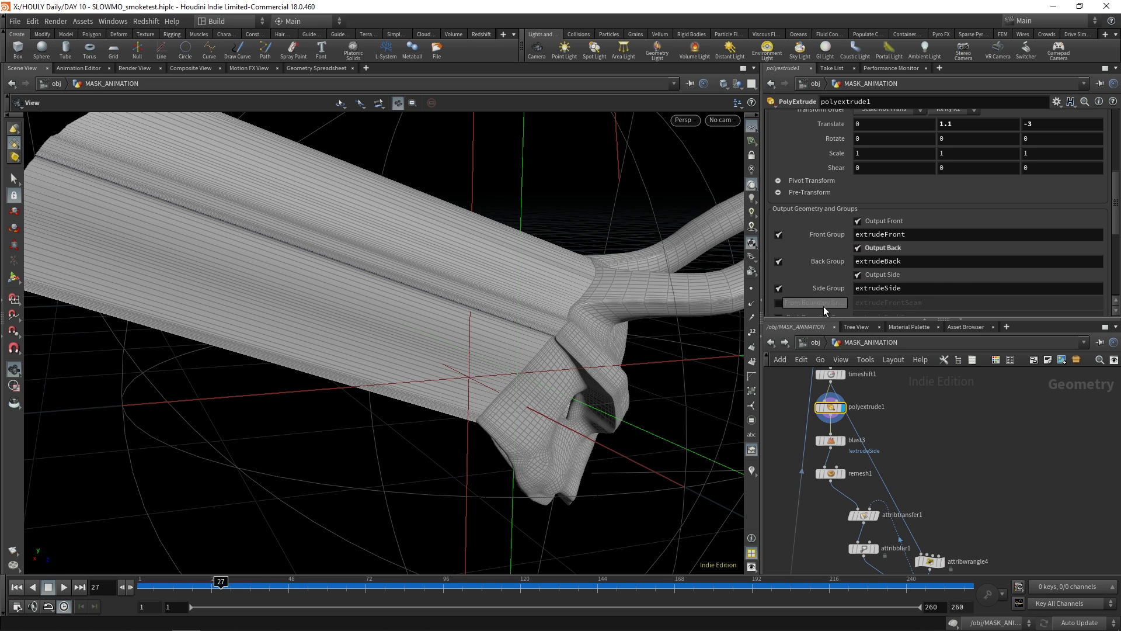
# Display blast3 and remesh1 with their parameters to review the isolated extrusion sides and their remeshed surface
pyautogui.click(844, 440)
pyautogui.moveTo(476, 332); pyautogui.dragTo(261, 313)
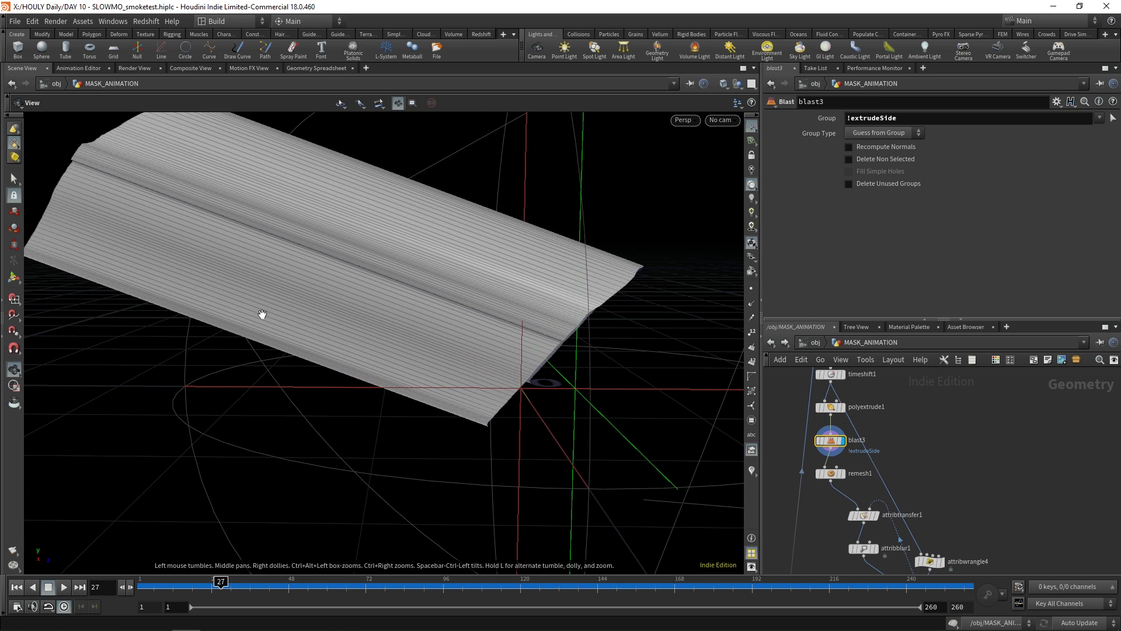
pyautogui.click(842, 475)
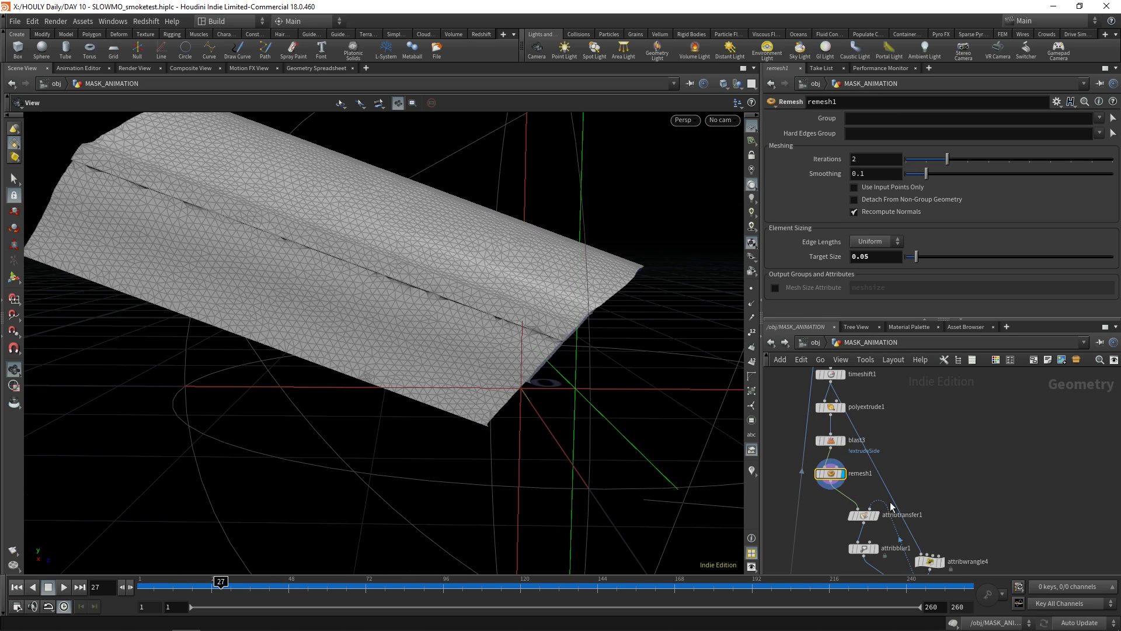
# Display attribtransfer1, show the attributes it transfers and inspect the edge of the cloth
pyautogui.click(863, 485)
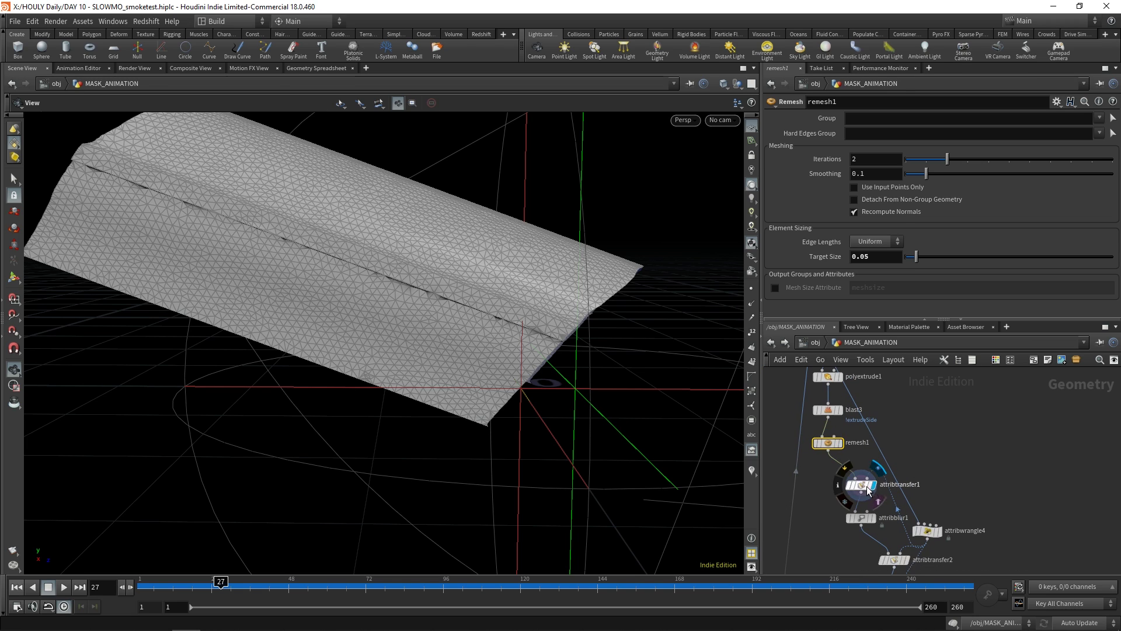
pyautogui.click(786, 181)
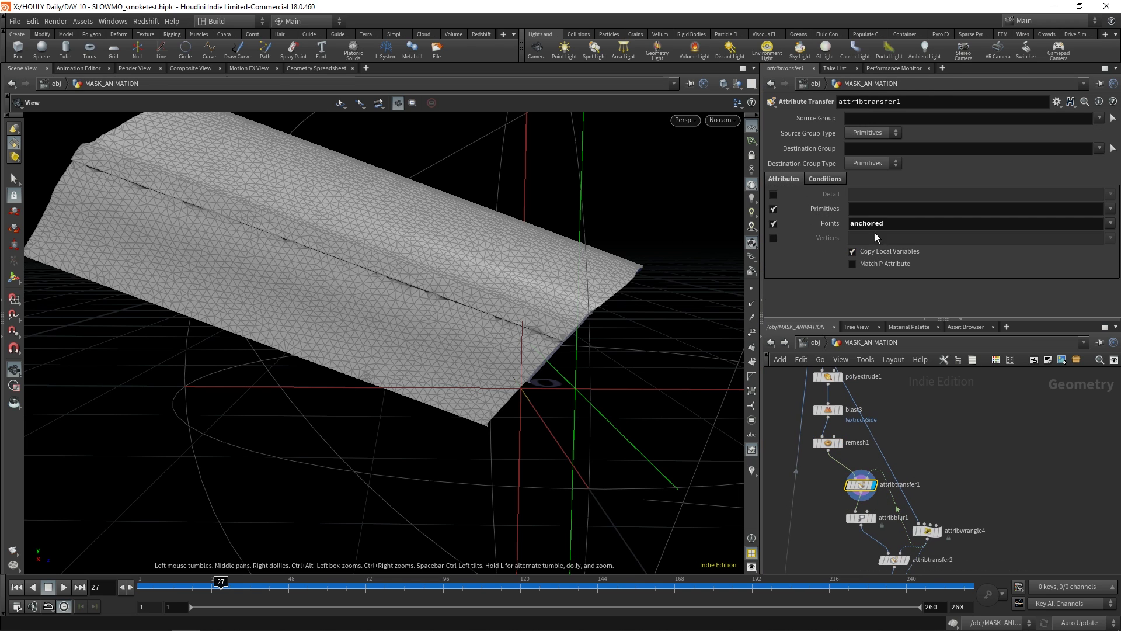
pyautogui.moveTo(631, 328); pyautogui.dragTo(496, 418)
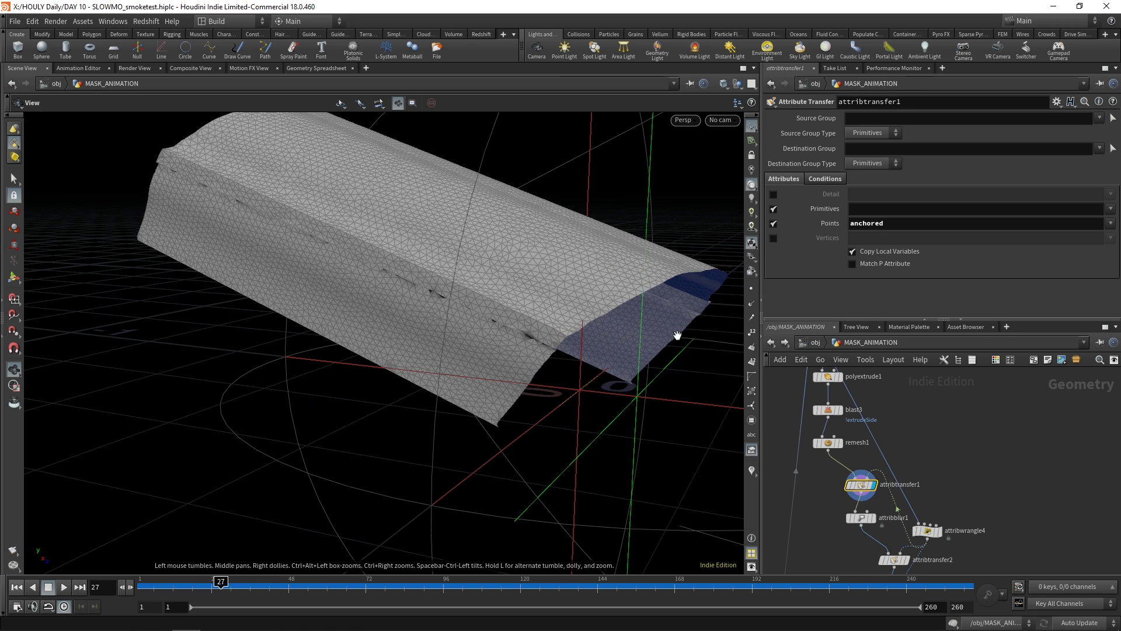
# Display attribblur3 and color1 with their parameters, inspecting the density attribute visualized on the cloth
pyautogui.scroll(-5, 917, 467)
pyautogui.click(865, 454)
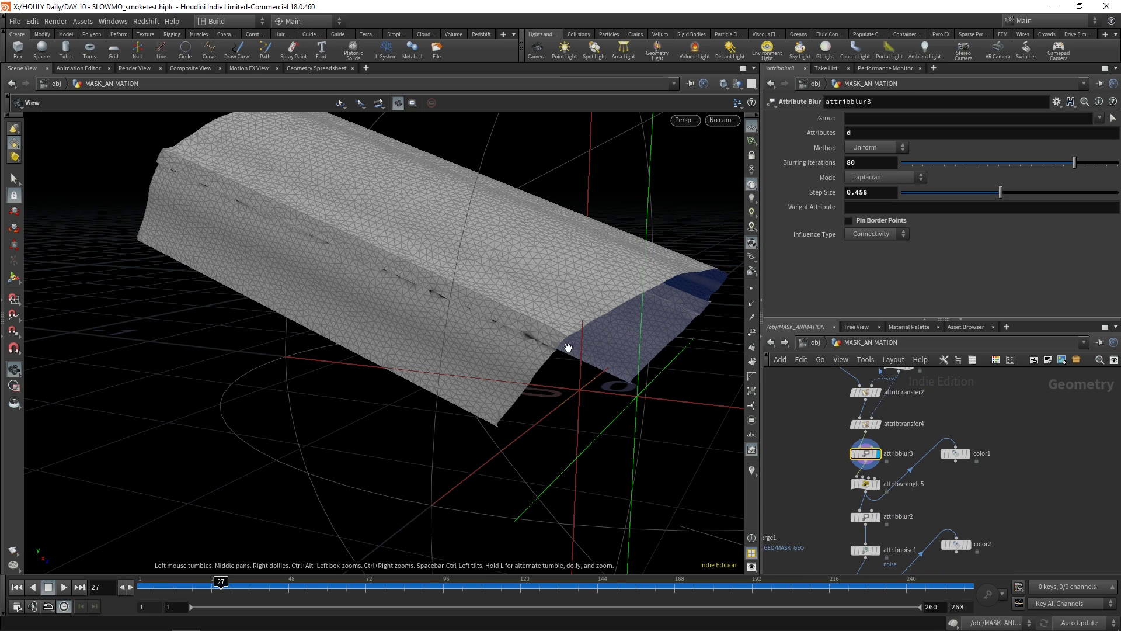
pyautogui.moveTo(568, 347); pyautogui.dragTo(583, 350)
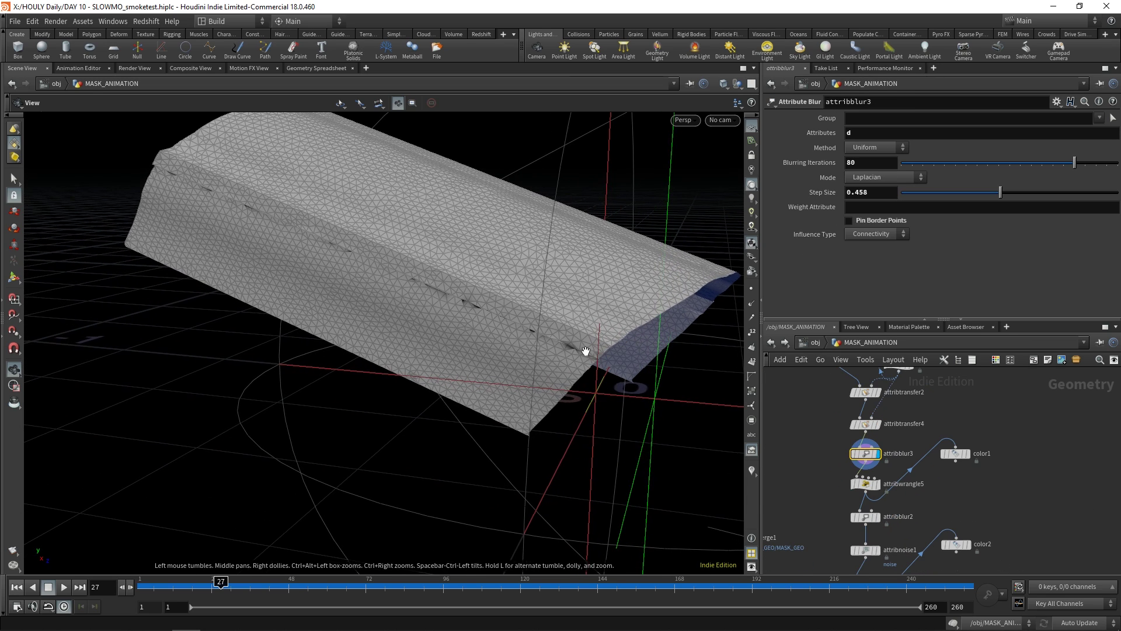
pyautogui.click(969, 454)
pyautogui.moveTo(594, 347); pyautogui.dragTo(608, 408)
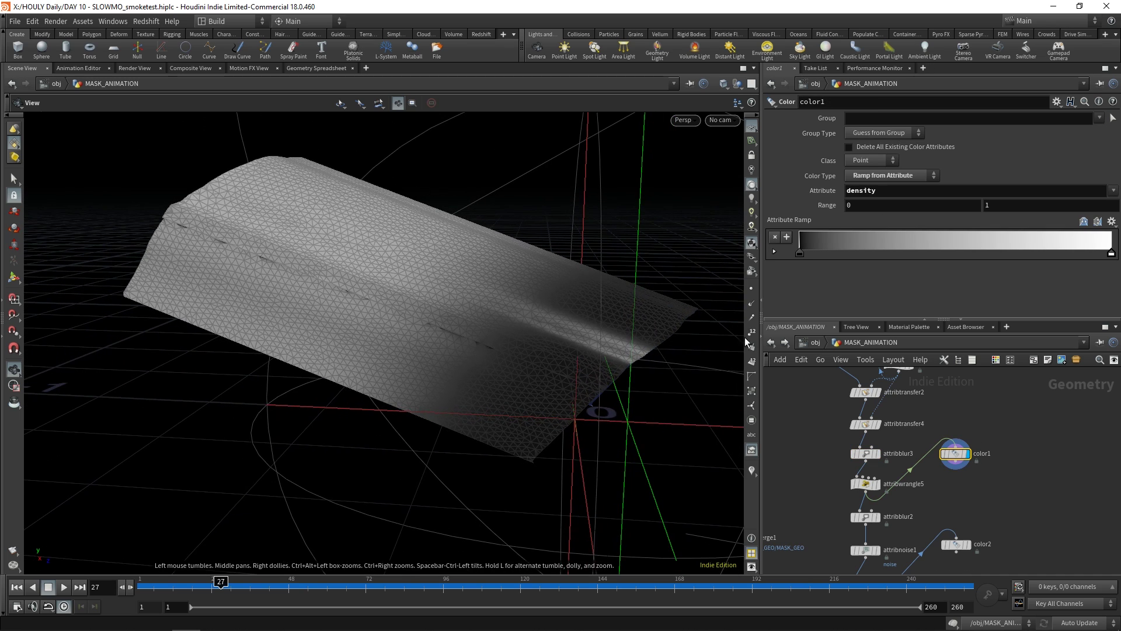
# Display attribblur2 and attribwrangle3 with their parameters, inspecting the smoothed and noise-displaced cloth
pyautogui.moveTo(1007, 518); pyautogui.dragTo(1014, 460, button='middle')
pyautogui.click(884, 494)
pyautogui.click(873, 460)
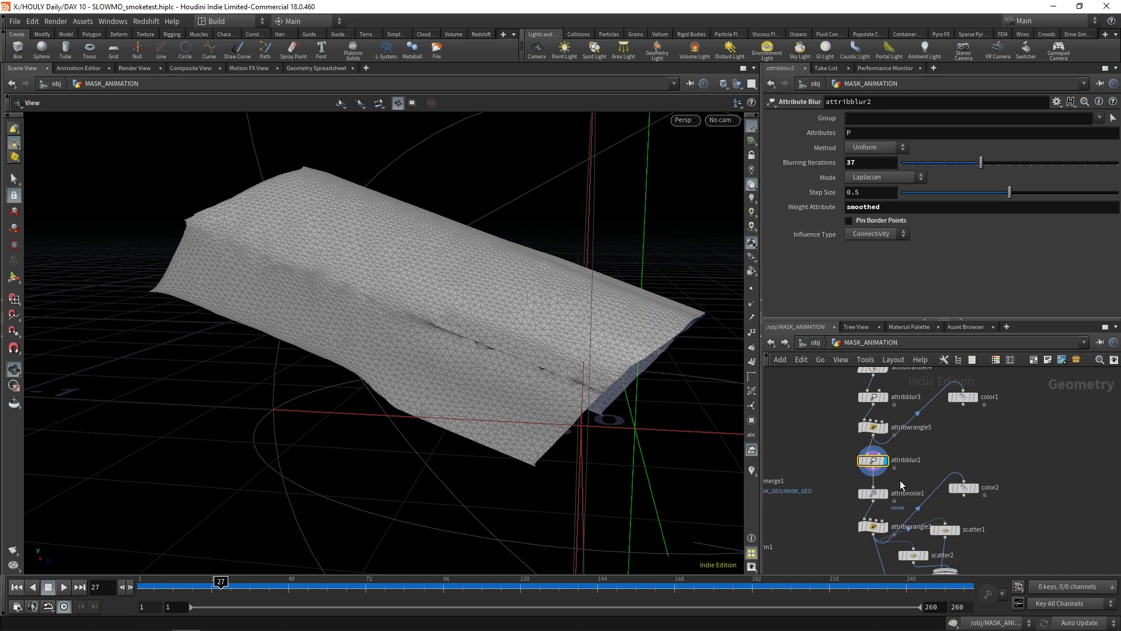
pyautogui.scroll(1, 876, 479)
pyautogui.click(880, 507)
pyautogui.click(864, 507)
pyautogui.moveTo(438, 328); pyautogui.dragTo(471, 368)
# Display merge2 and scatter1, show scatter1's parameters and inspect the points scattered by density
pyautogui.moveTo(993, 538); pyautogui.dragTo(960, 462, button='middle')
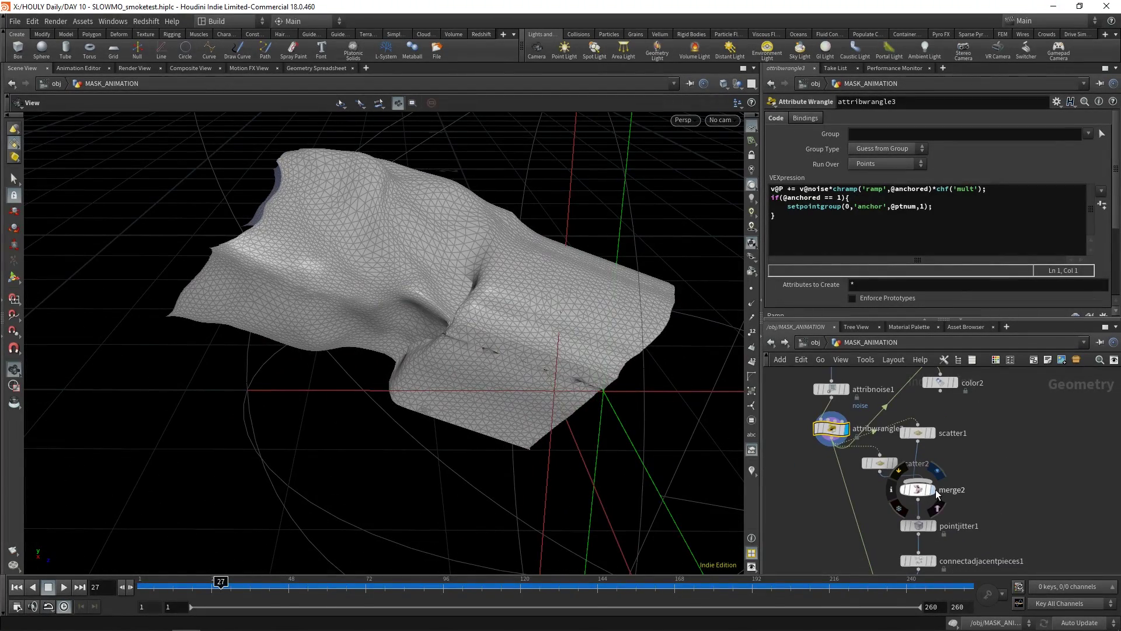
pyautogui.click(932, 489)
pyautogui.click(917, 490)
pyautogui.click(932, 433)
pyautogui.click(918, 432)
pyautogui.moveTo(526, 327); pyautogui.dragTo(571, 230)
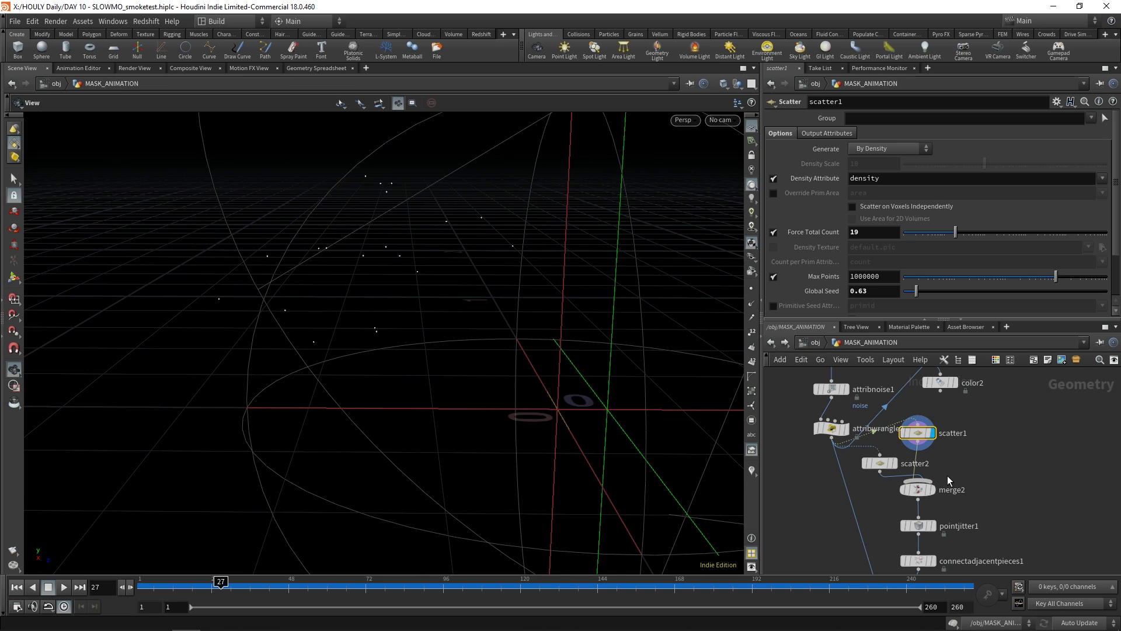
# Display scatter2 with its parameters and compare its points with the combined point cloud in merge2
pyautogui.click(894, 463)
pyautogui.click(875, 470)
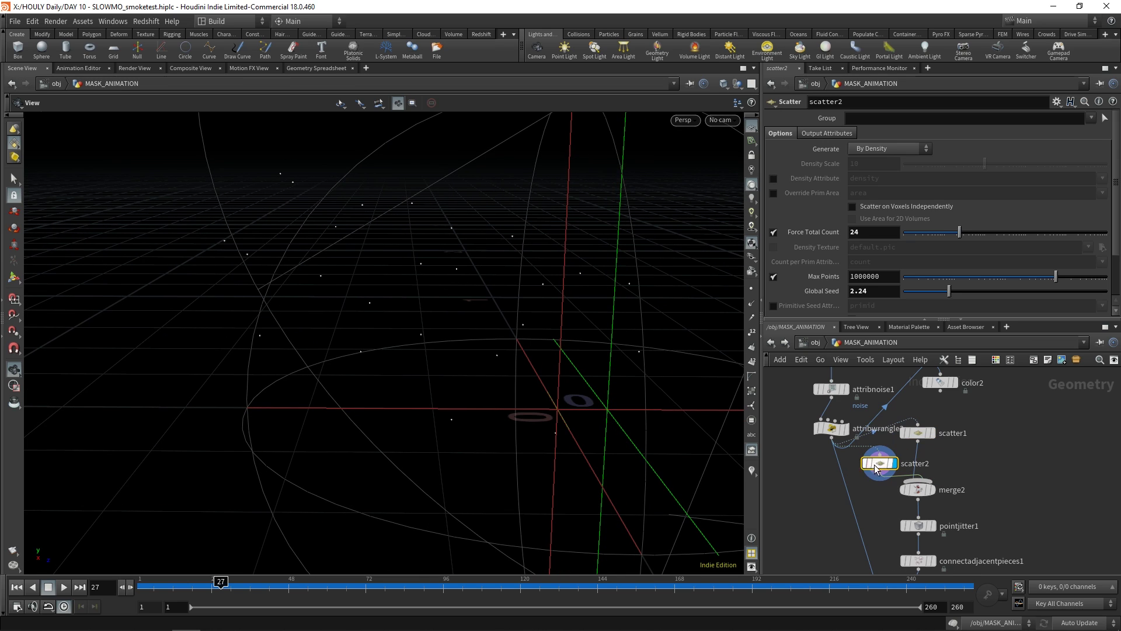
pyautogui.moveTo(875, 469); pyautogui.dragTo(872, 451, button='middle')
pyautogui.click(915, 471)
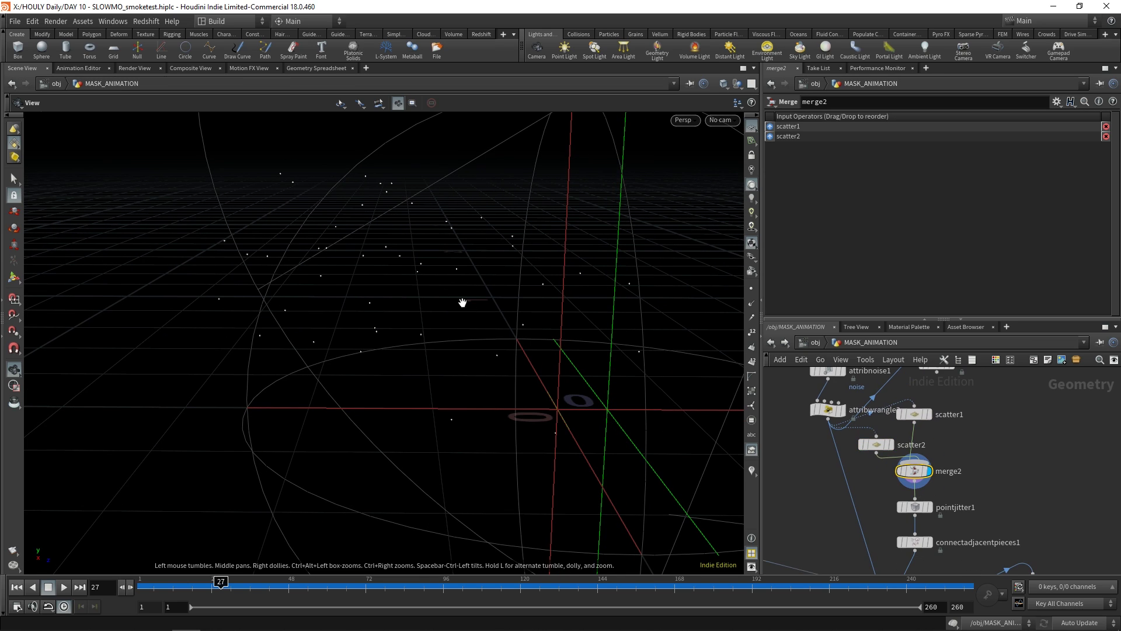
# Display pointjitter1 and connectadjacentpieces1 with their parameters, inspecting the jittered points and the lines connecting them
pyautogui.moveTo(947, 487); pyautogui.dragTo(943, 439, button='middle')
pyautogui.click(911, 457)
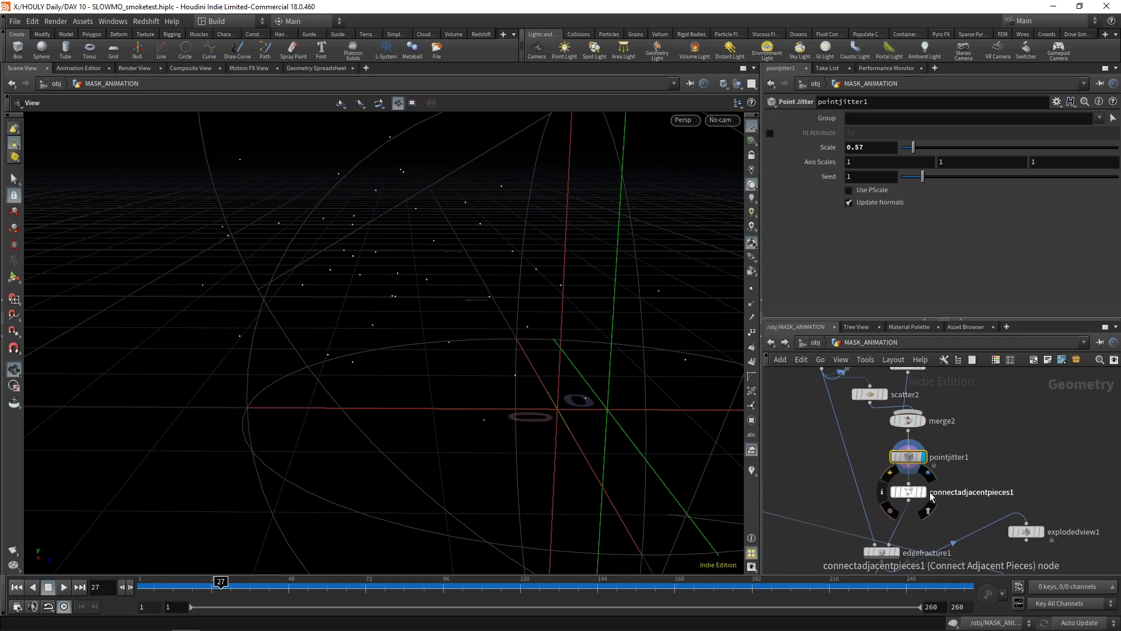
pyautogui.click(926, 495)
pyautogui.moveTo(435, 288); pyautogui.dragTo(450, 351)
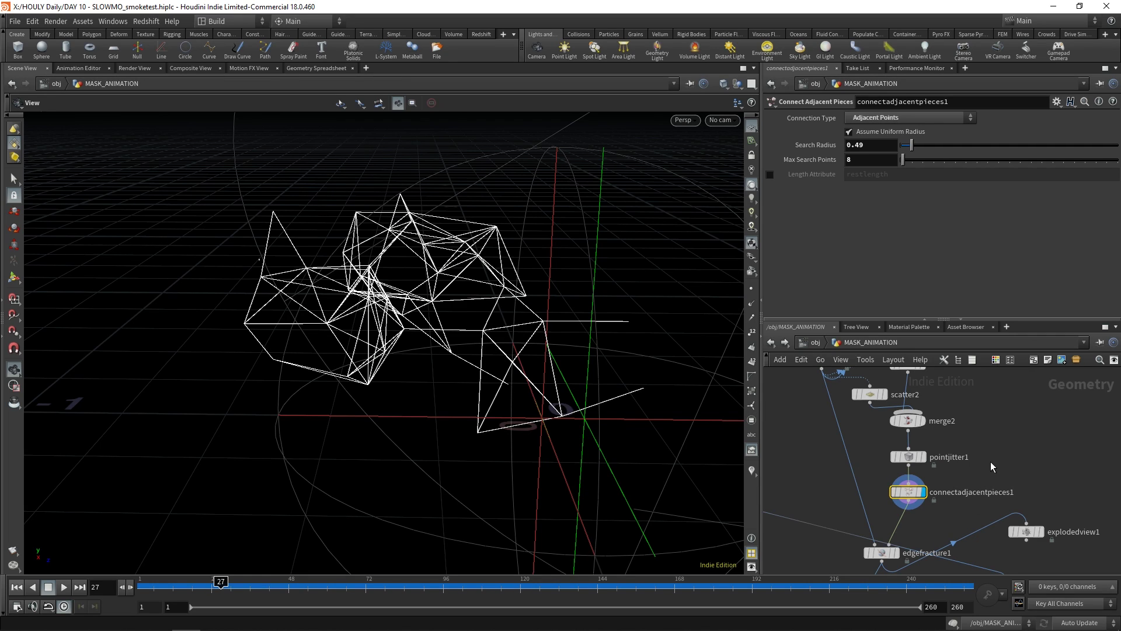
# Display edgefracture1 with its parameters and inspect the fractured cloth geometry
pyautogui.moveTo(990, 461); pyautogui.dragTo(988, 414, button='middle')
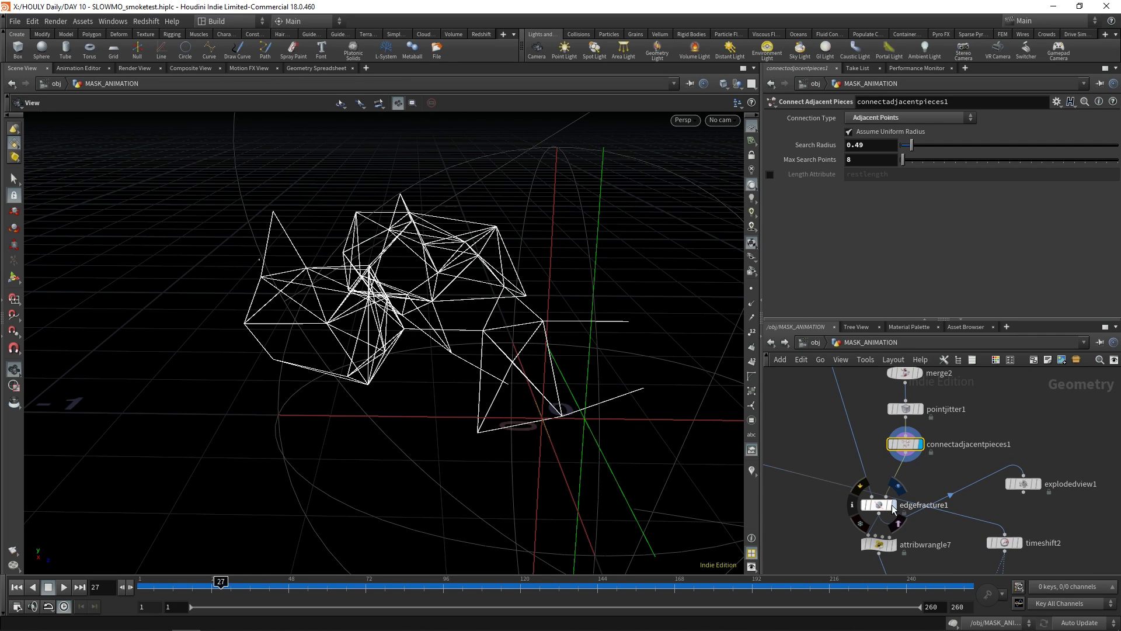
pyautogui.click(892, 508)
pyautogui.click(879, 505)
pyautogui.moveTo(1048, 496); pyautogui.dragTo(1004, 467, button='middle')
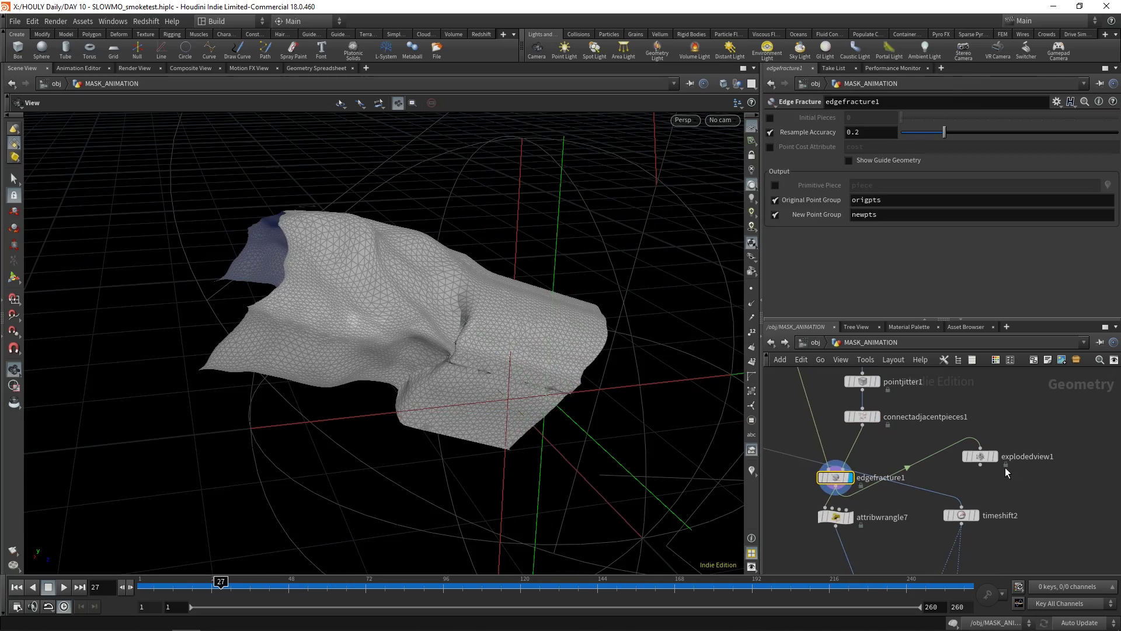
# Display explodedview1 with its parameters and inspect the separated cloth pieces
pyautogui.click(998, 459)
pyautogui.moveTo(444, 327); pyautogui.dragTo(327, 359)
pyautogui.moveTo(935, 554); pyautogui.dragTo(923, 351, button='middle')
pyautogui.moveTo(908, 309); pyautogui.dragTo(903, 469, button='middle')
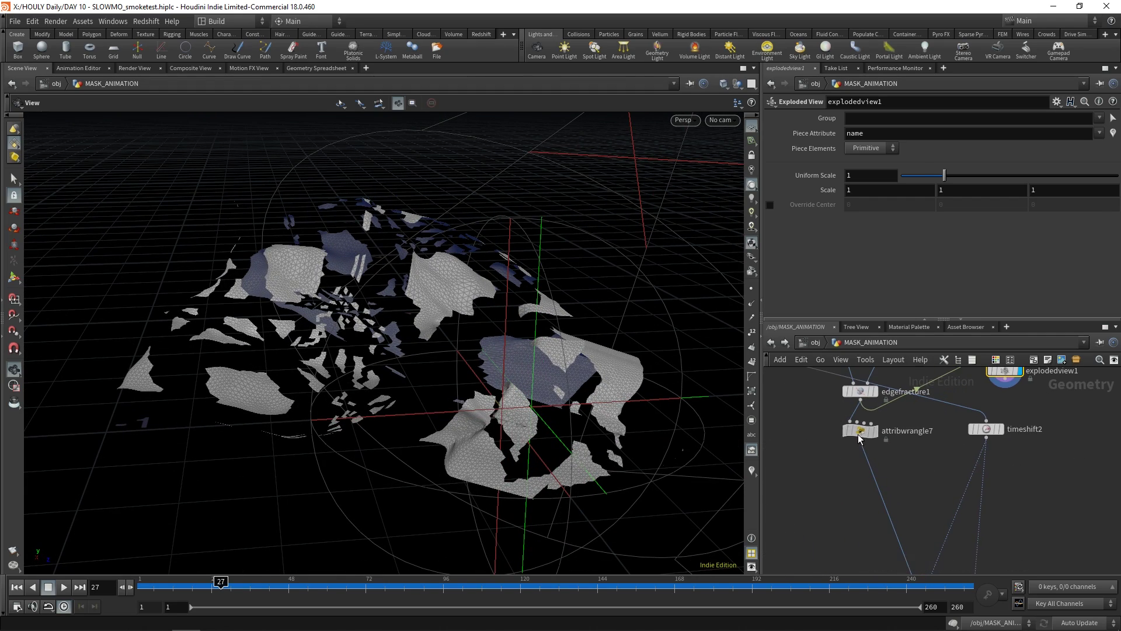
# Display vellumcloth1 and review its cloth constraint parameters
pyautogui.moveTo(859, 438); pyautogui.dragTo(864, 275, button='middle')
pyautogui.click(873, 448)
pyautogui.click(887, 449)
pyautogui.scroll(2, 983, 437)
pyautogui.scroll(-5, 813, 265)
pyautogui.scroll(5, 811, 266)
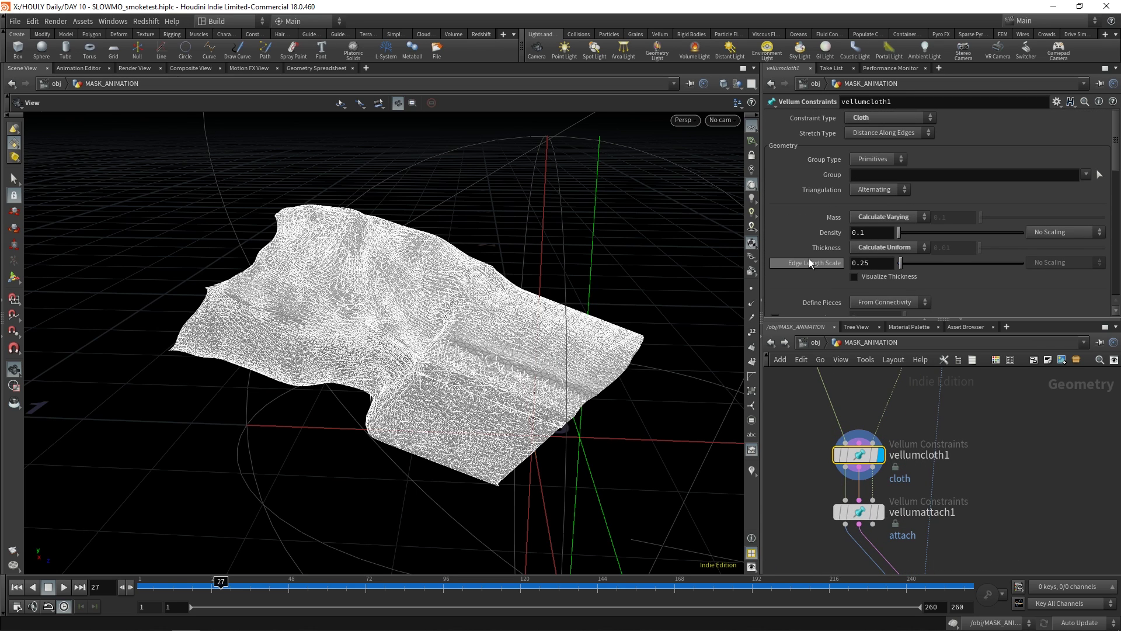
# Display vellumattach1 and inspect the attach constraints between the cloth and the mask
pyautogui.moveTo(1007, 472); pyautogui.dragTo(999, 460, button='middle')
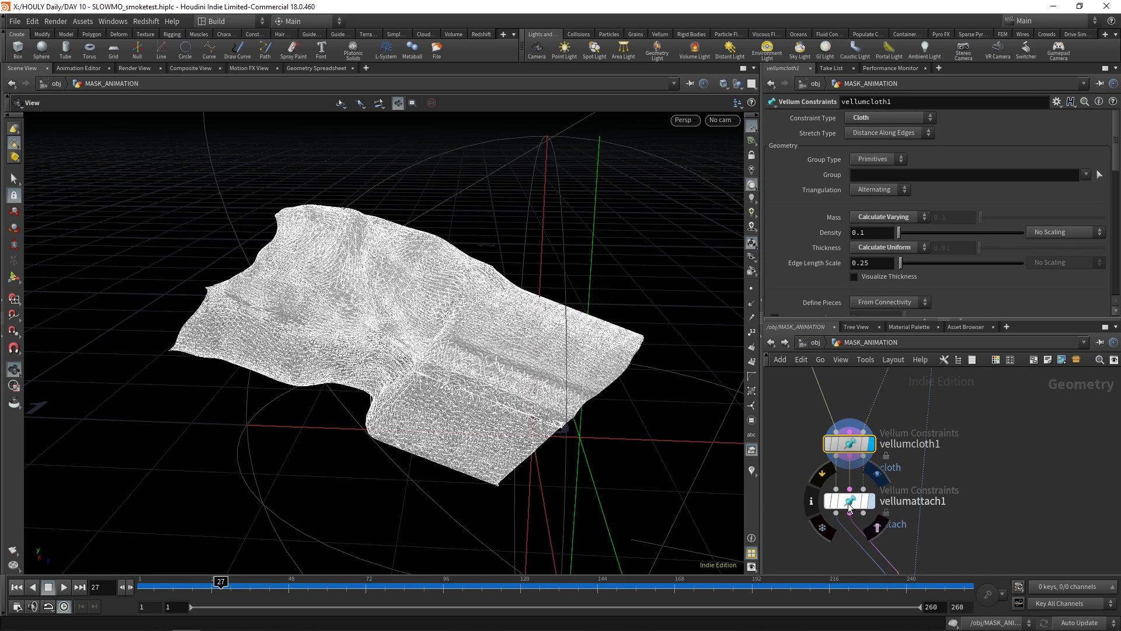
pyautogui.click(850, 507)
pyautogui.moveTo(638, 463); pyautogui.dragTo(514, 403)
pyautogui.scroll(-3, 902, 458)
# Show the VEX expression of attribwrangle1 that stores each point's position in currentPos
pyautogui.moveTo(900, 467); pyautogui.dragTo(799, 430, button='middle')
pyautogui.click(817, 437)
pyautogui.moveTo(1082, 521); pyautogui.dragTo(943, 425, button='middle')
pyautogui.scroll(2, 942, 425)
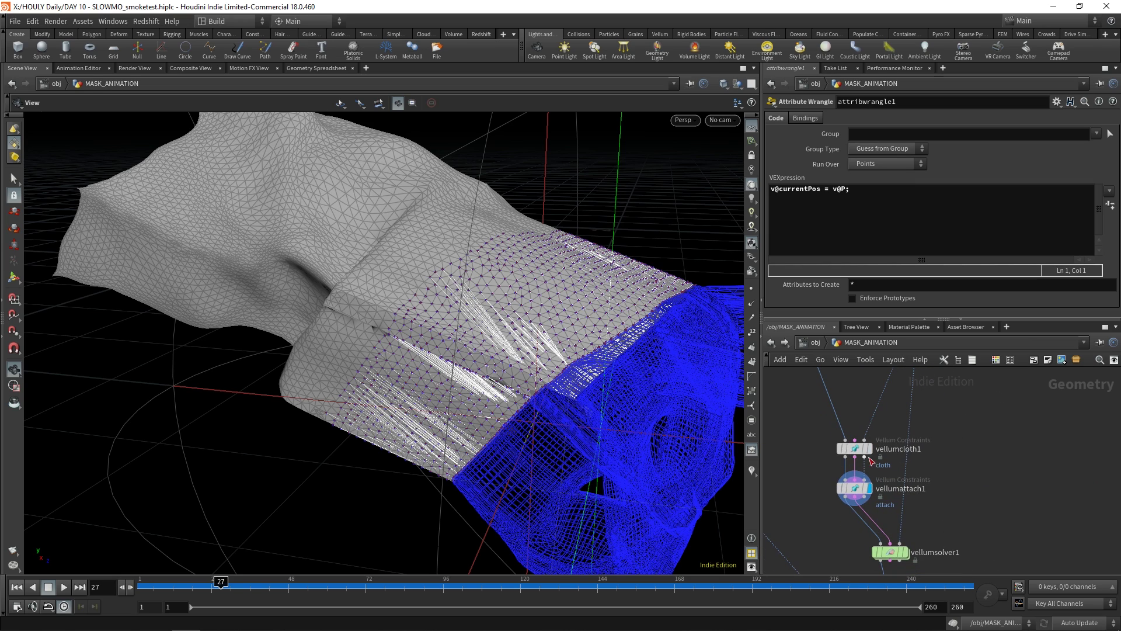
# Show vellumattach1's parameters and examine its anchor point group and lining target group
pyautogui.click(855, 487)
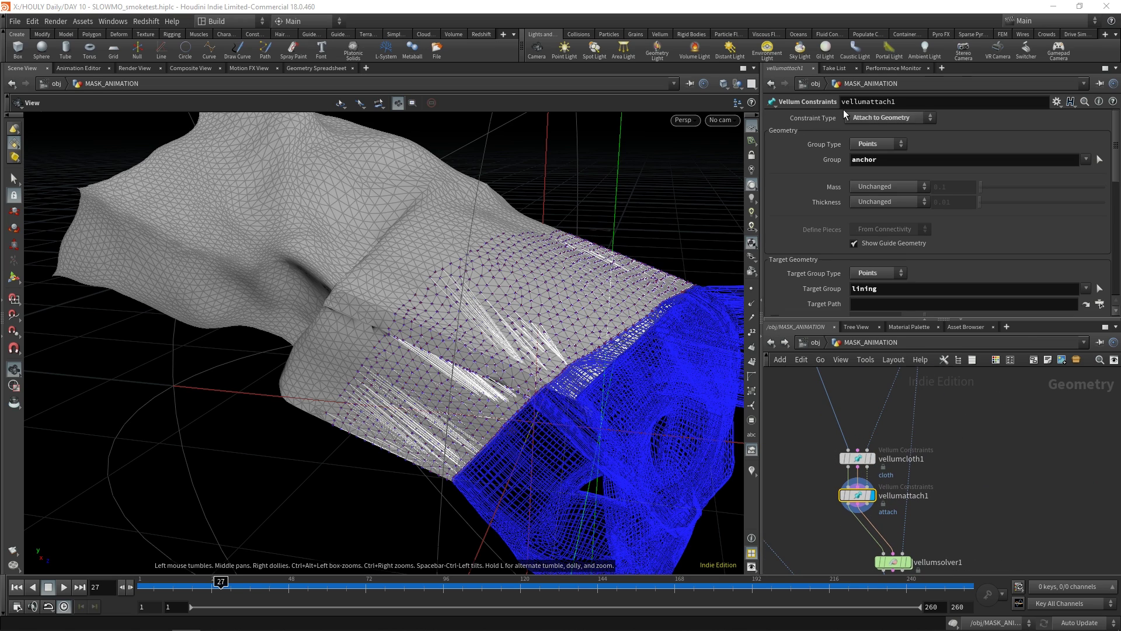
pyautogui.doubleClick(885, 159)
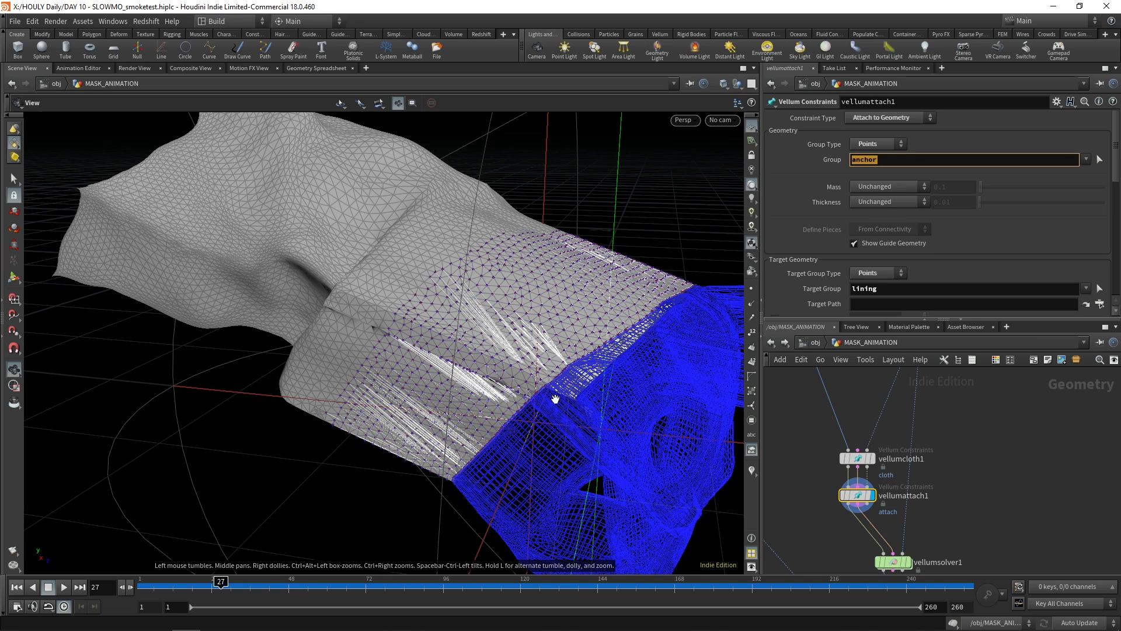
pyautogui.doubleClick(883, 288)
# Display the cached cloth from filecache1 with attribwrangle8 as a wireframe template, and scrub the timeline to frame 214
pyautogui.scroll(3, 996, 451)
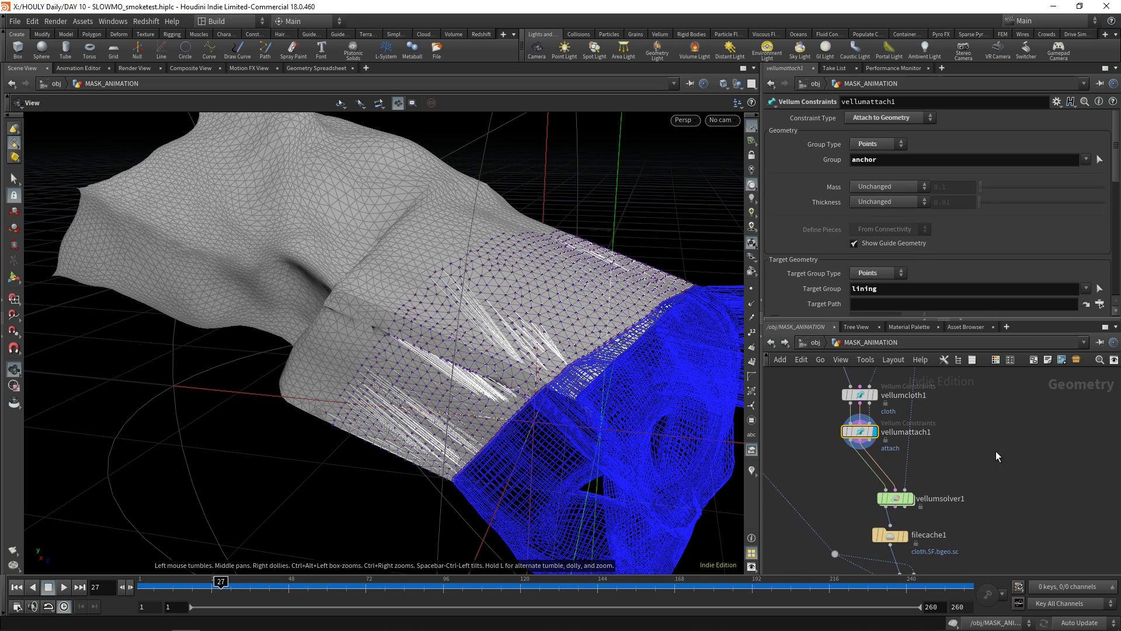
pyautogui.click(895, 477)
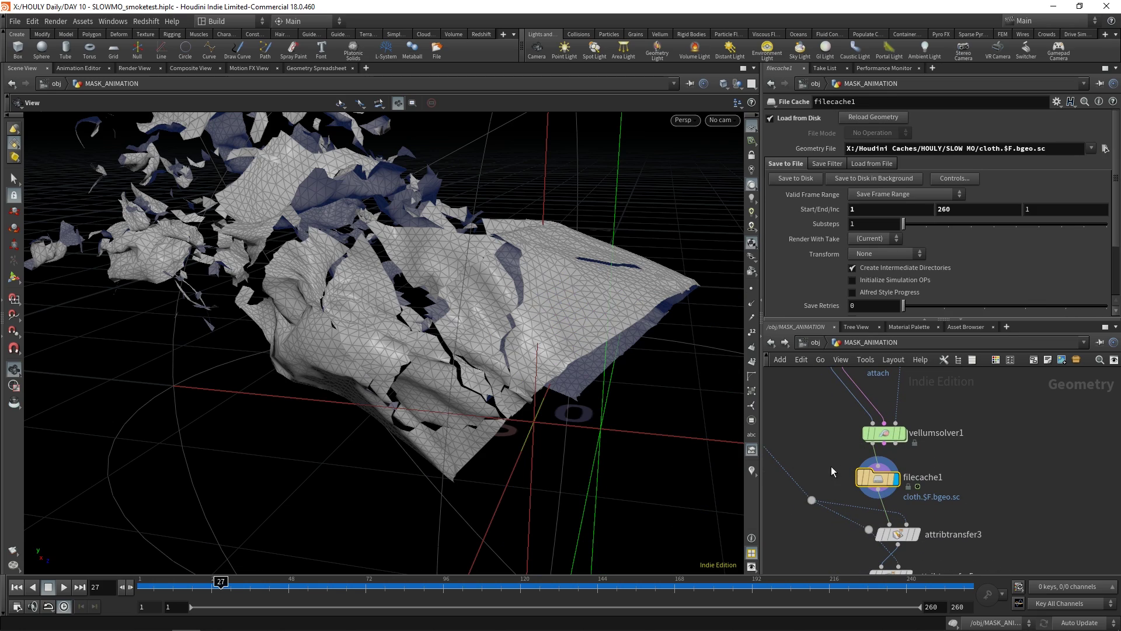
pyautogui.moveTo(186, 583); pyautogui.dragTo(623, 589)
pyautogui.scroll(-3, 808, 450)
pyautogui.moveTo(808, 450); pyautogui.dragTo(891, 472, button='middle')
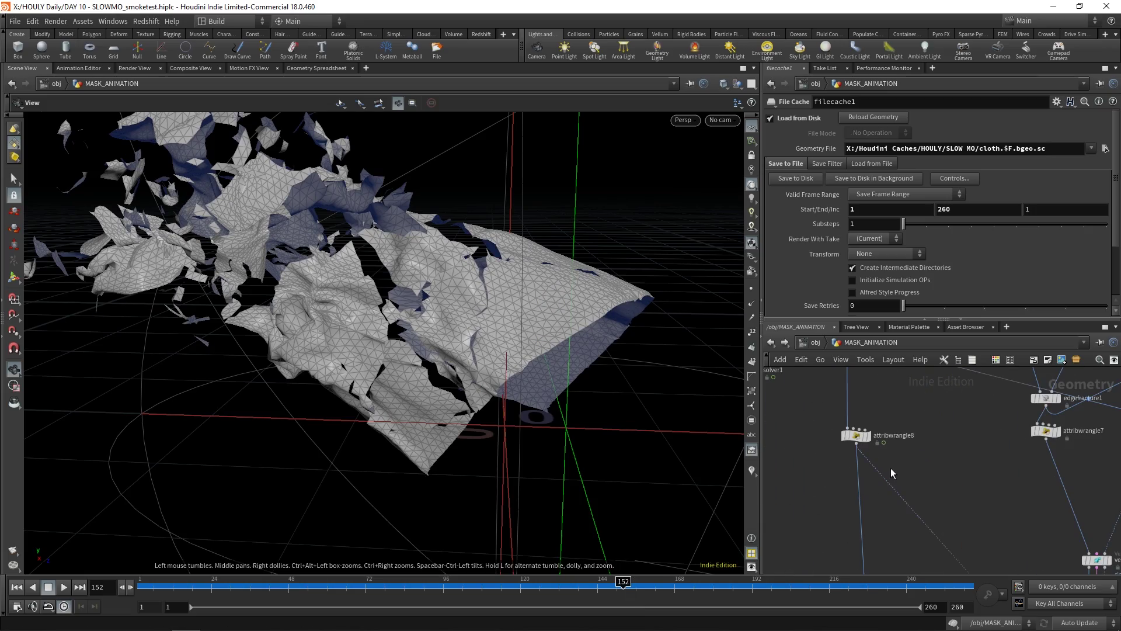
pyautogui.click(866, 442)
pyautogui.moveTo(623, 583); pyautogui.dragTo(826, 582)
# Go back to frame 1 and review the forces and solver settings of vellumsolver1, inspecting the cloth against the mask
pyautogui.moveTo(870, 560); pyautogui.dragTo(876, 485, button='middle')
pyautogui.click(880, 482)
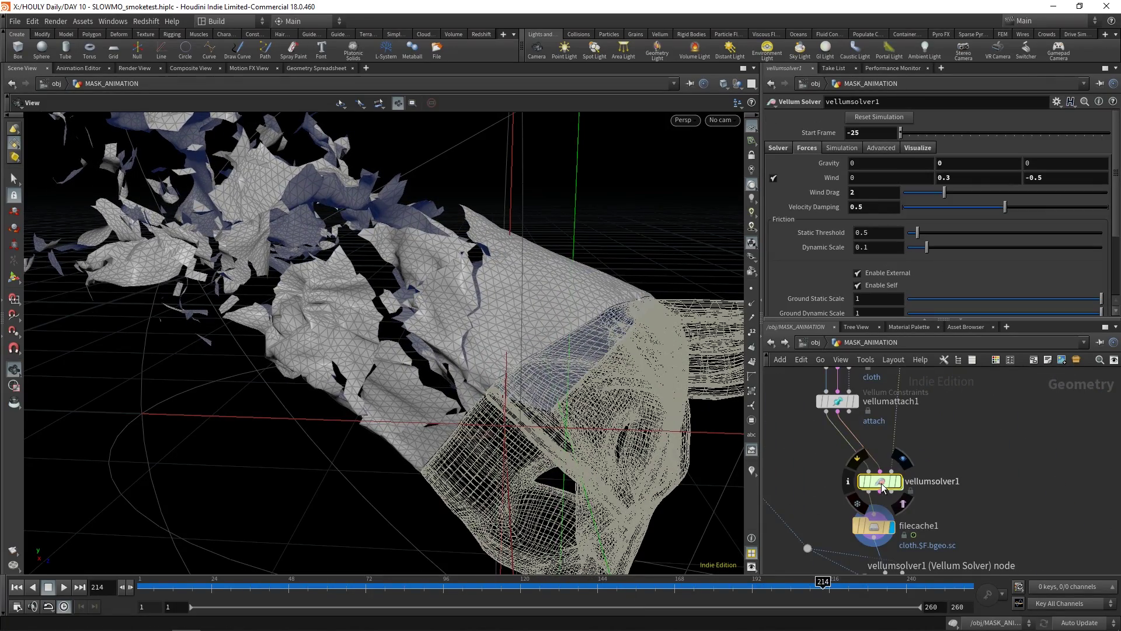
pyautogui.hotkey('ctrl', 'Left')
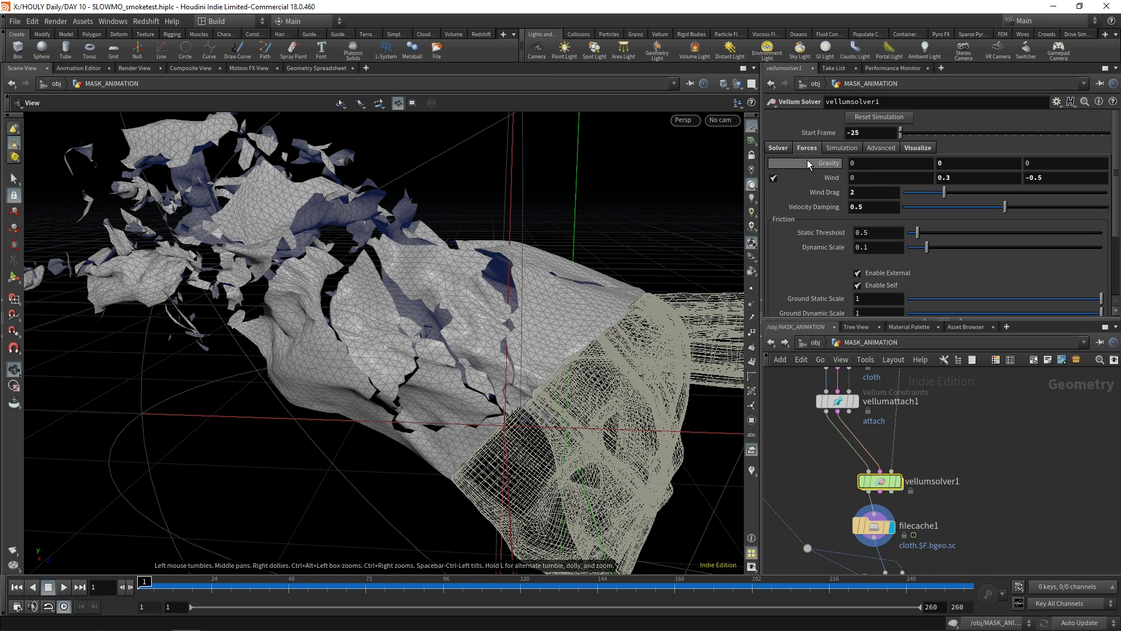
pyautogui.click(778, 148)
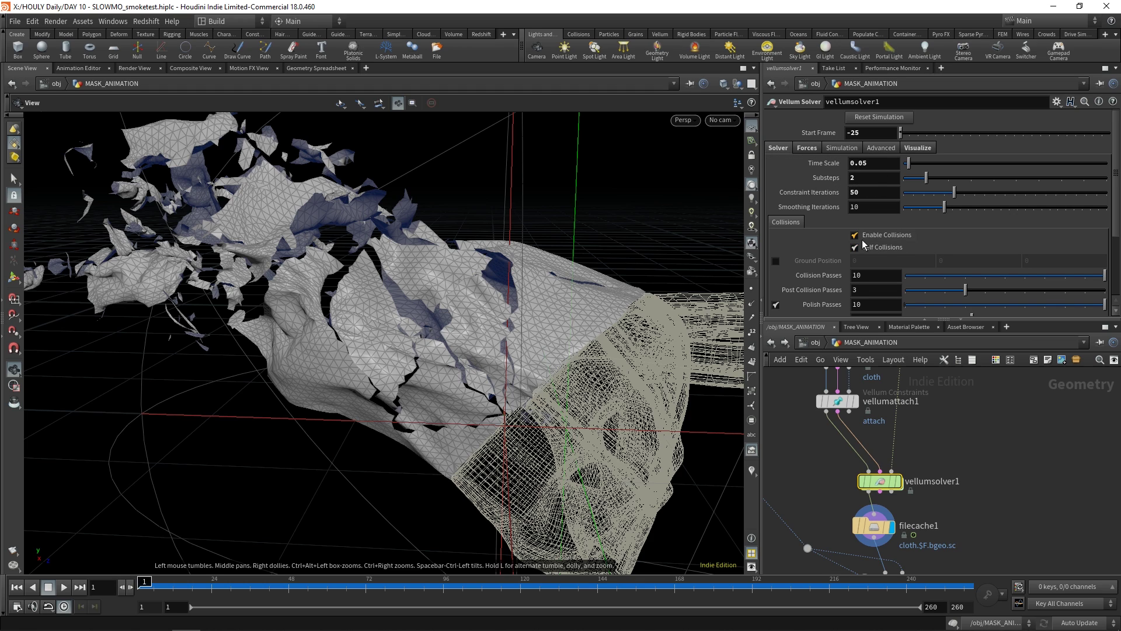
pyautogui.moveTo(888, 483)
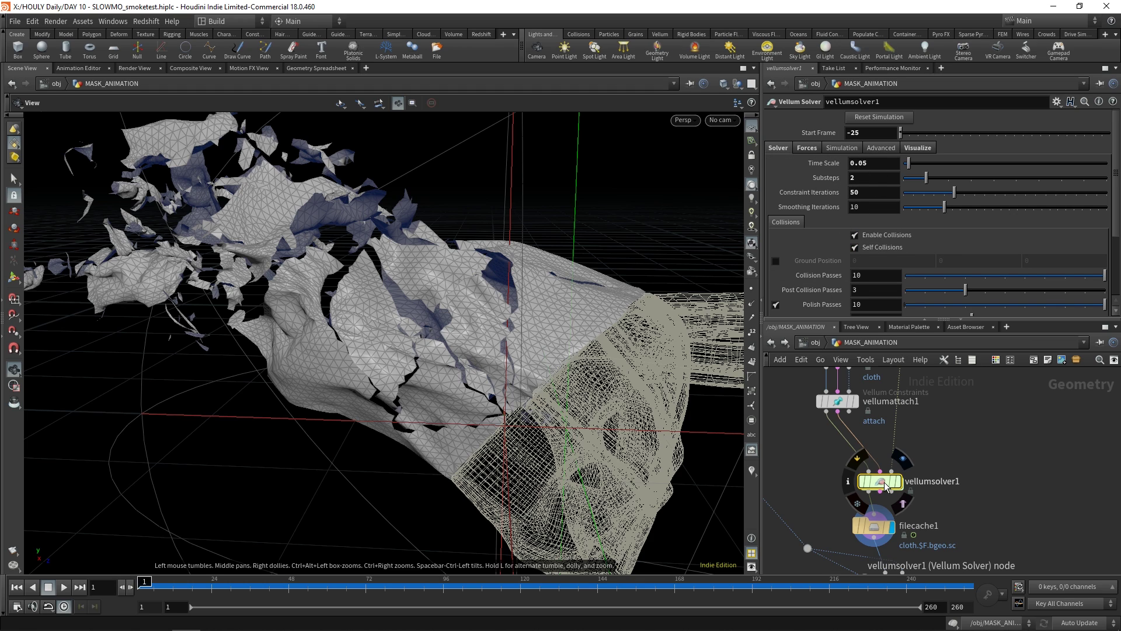
pyautogui.moveTo(444, 327)
pyautogui.mouseDown()
pyautogui.moveTo(426, 326)
pyautogui.moveTo(463, 321)
pyautogui.mouseUp()
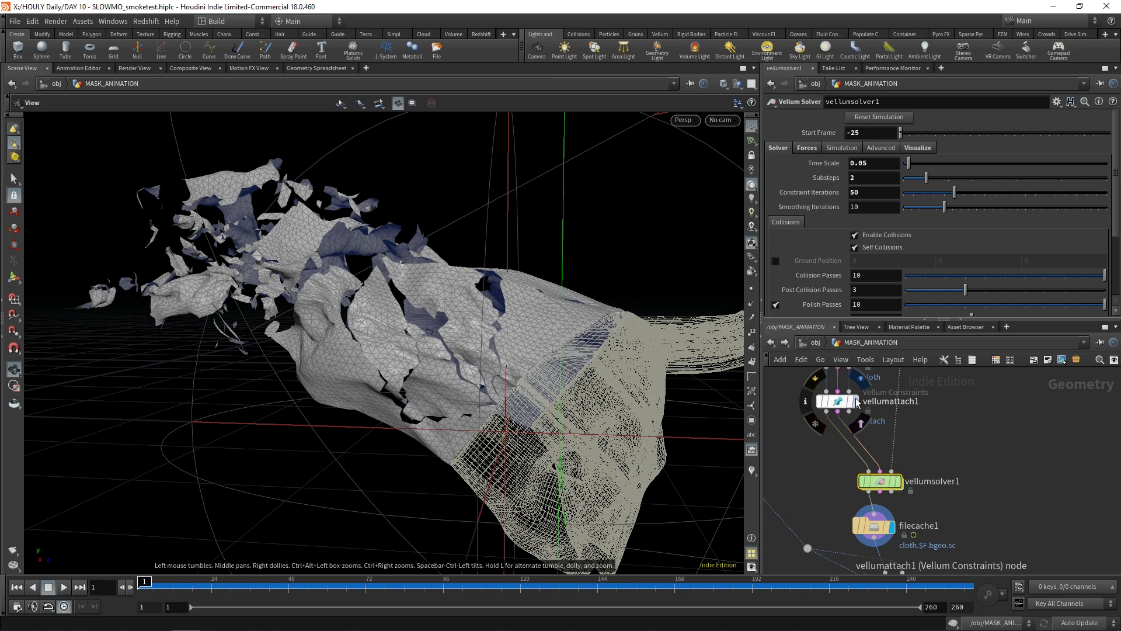
# Display vellumattach1 and vellumsolver1, and go to the simulation's start frame -25 to inspect the cloth
pyautogui.click(837, 401)
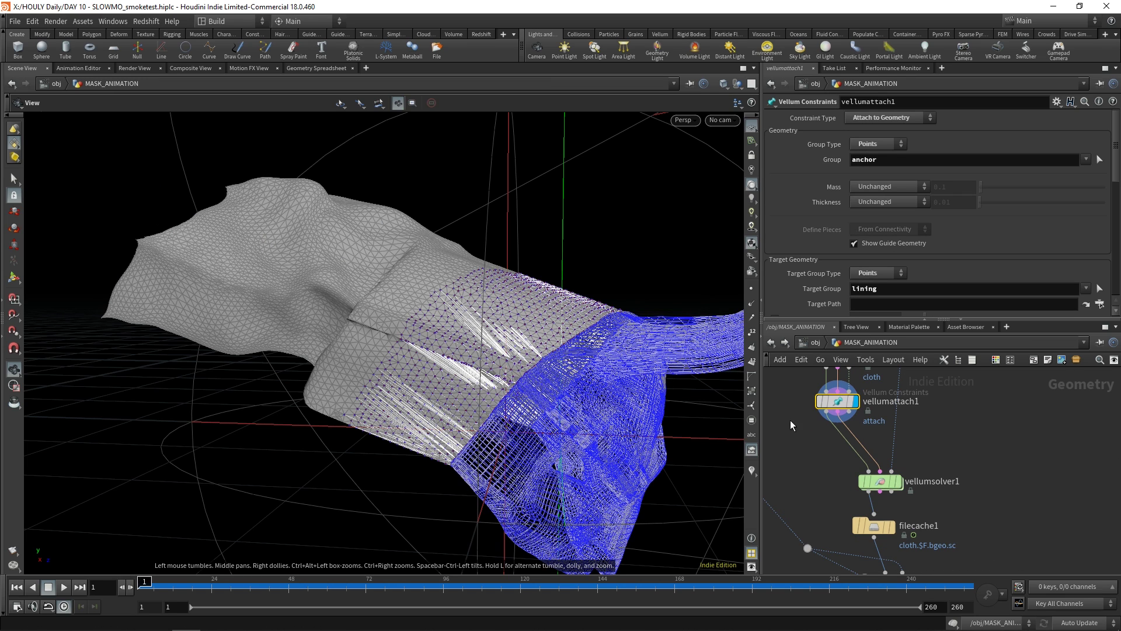
pyautogui.moveTo(883, 485)
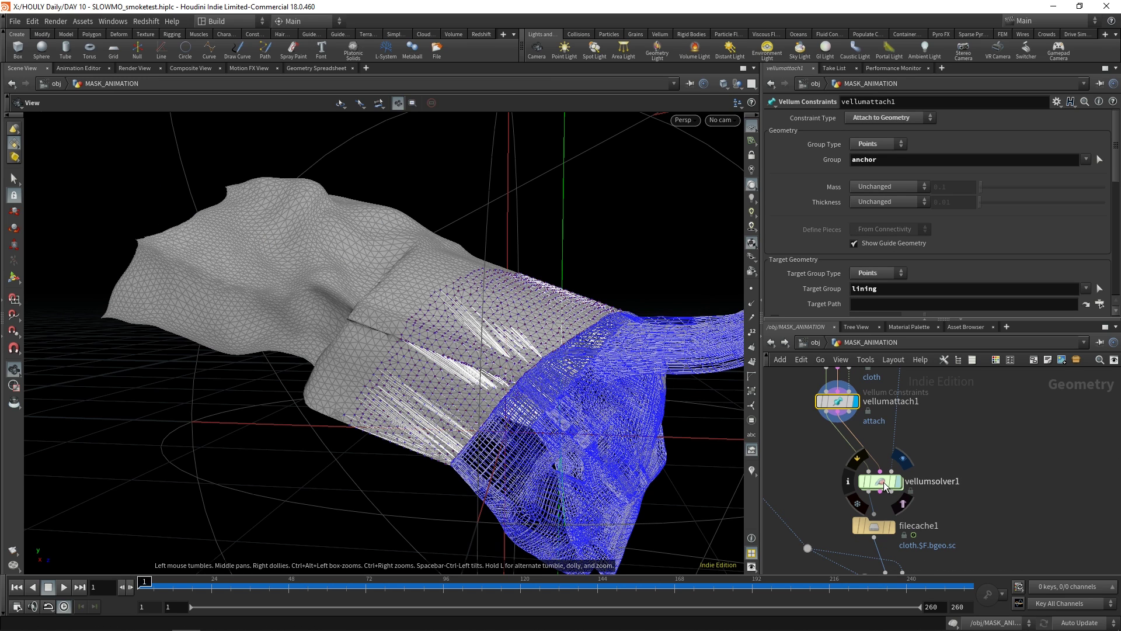
pyautogui.press('Escape')
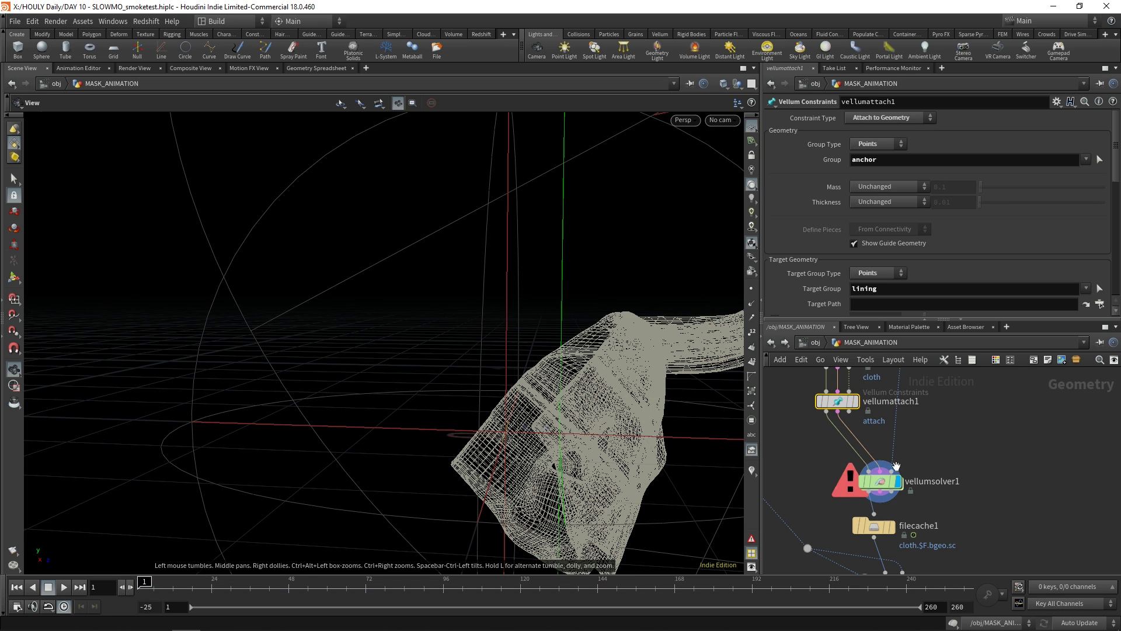
pyautogui.hotkey('ctrl', 'Up')
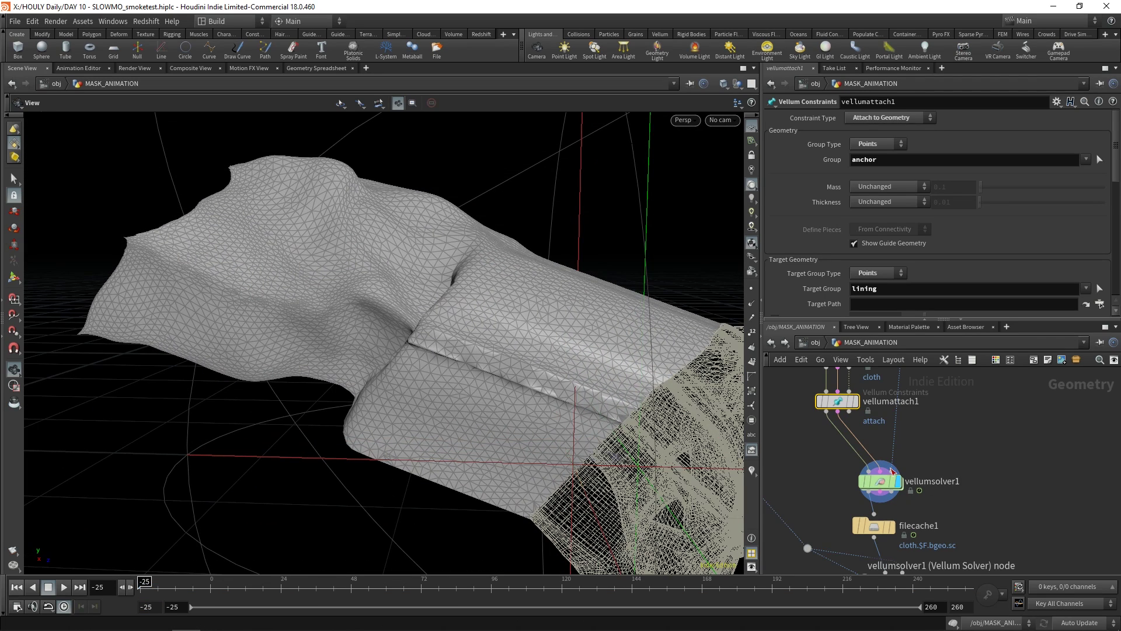
# Examine the keyframed wind velocity and amplitude of popwind1 inside vellumsolver1 by scrubbing the timeline, and return to MASK_ANIMATION
pyautogui.doubleClick(881, 482)
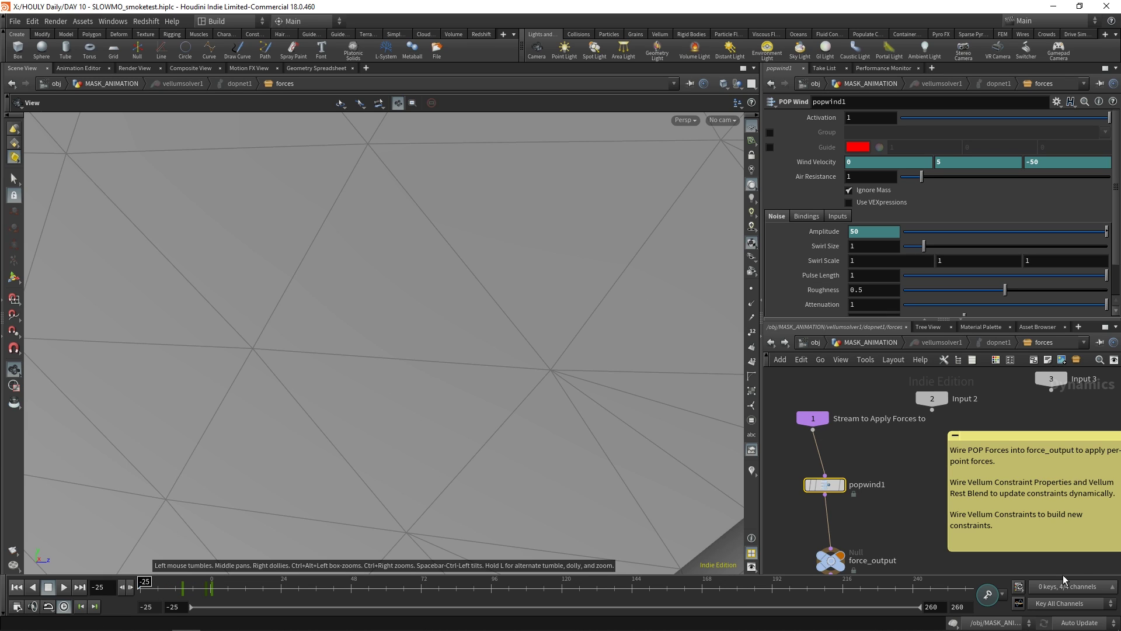
pyautogui.moveTo(140, 587); pyautogui.dragTo(185, 588)
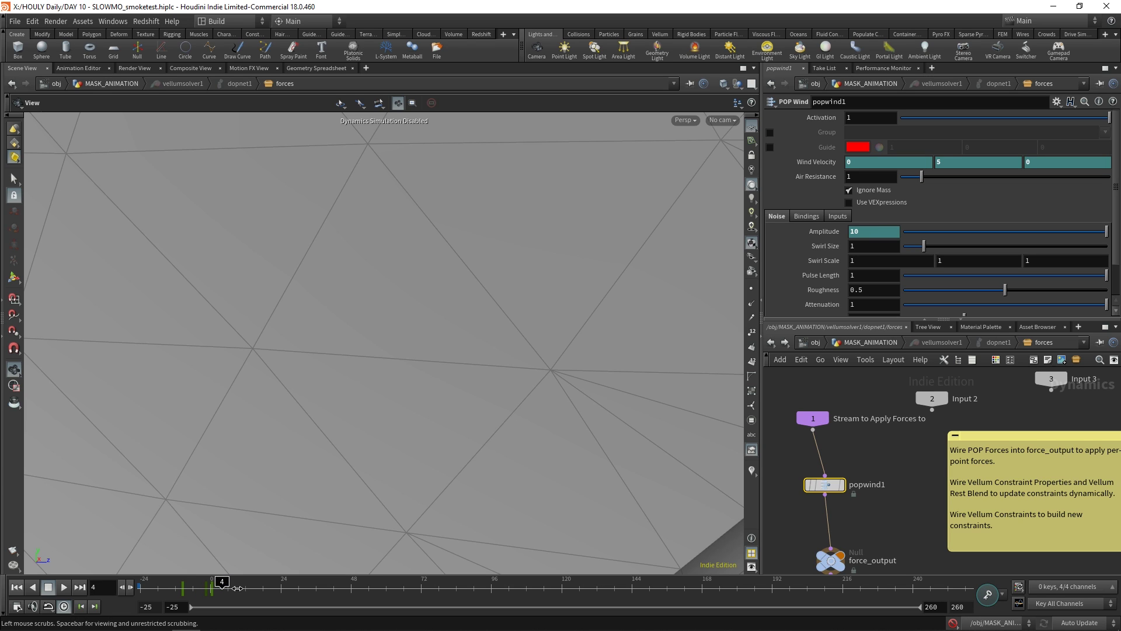
pyautogui.click(871, 343)
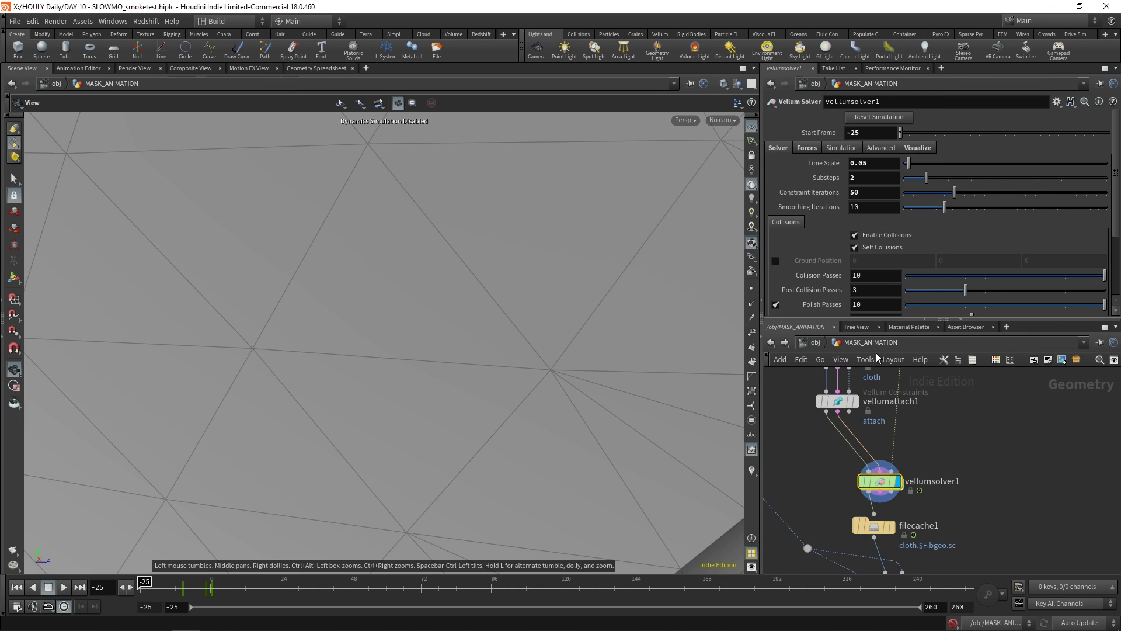
# Display filecache1 with its parameters, move to frame 2 and inspect the cached cloth around the mask
pyautogui.click(891, 516)
pyautogui.click(66, 587)
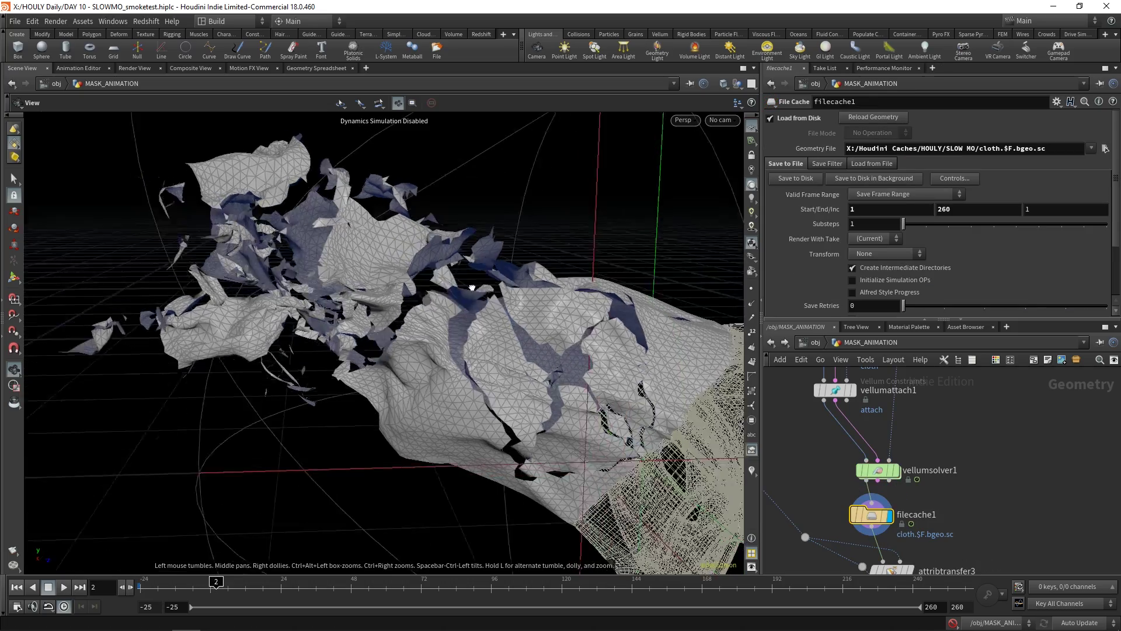
pyautogui.moveTo(362, 257); pyautogui.dragTo(395, 297)
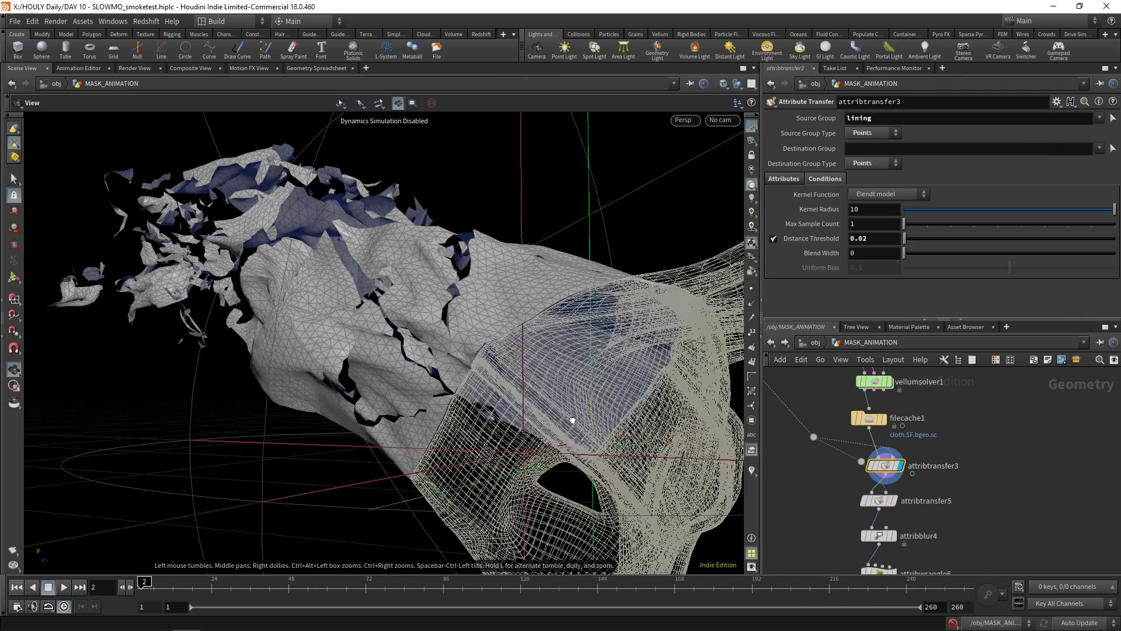
# Inspect the cloth where it meets the mask lining through attribtransfer3, attribtransfer5 and the post-processing nodes below
pyautogui.moveTo(526, 350); pyautogui.dragTo(633, 333)
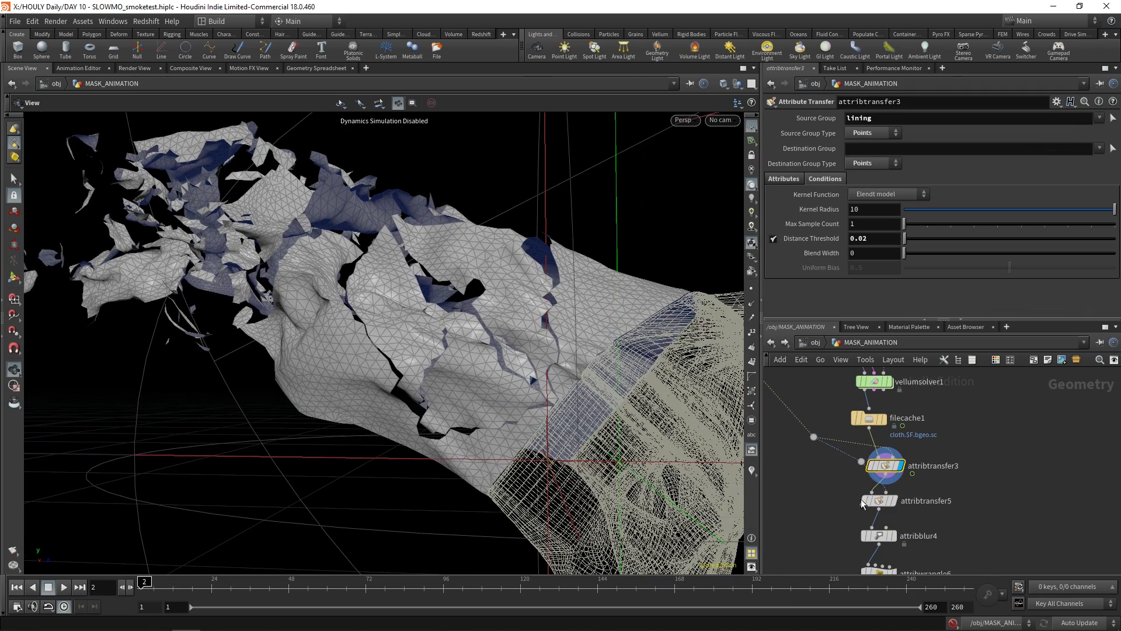
pyautogui.click(893, 500)
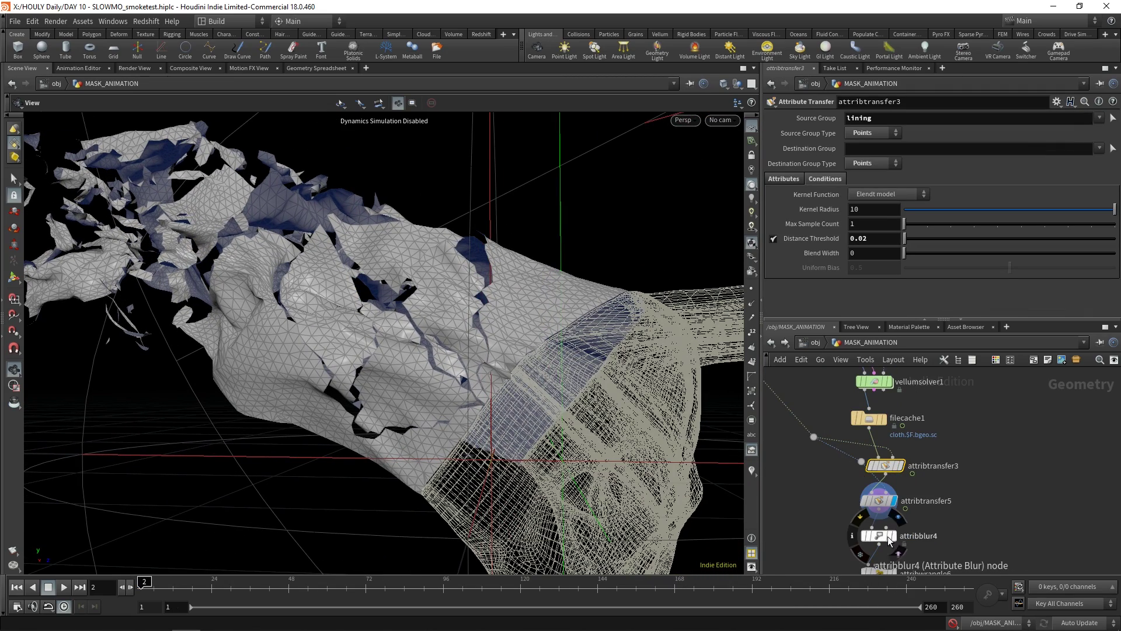
pyautogui.scroll(-2, 890, 540)
pyautogui.moveTo(890, 540); pyautogui.dragTo(903, 451, button='middle')
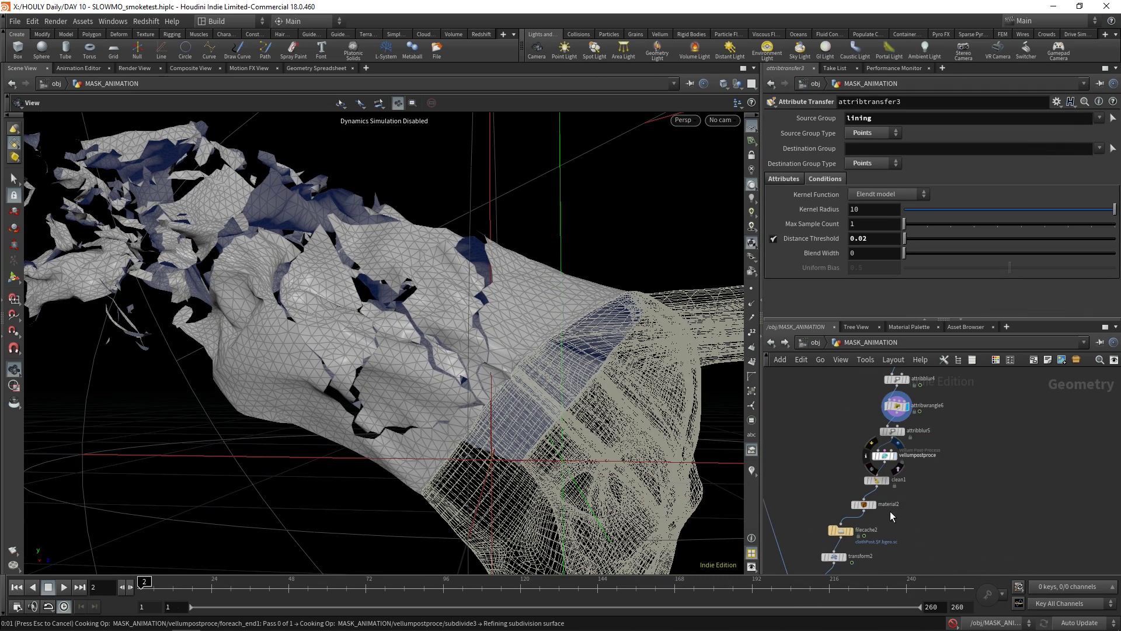
# Display the post-processed cloth cache in filecache2 and examine its refined mesh closely where it joins the mask
pyautogui.click(850, 530)
pyautogui.moveTo(525, 409); pyautogui.dragTo(584, 327)
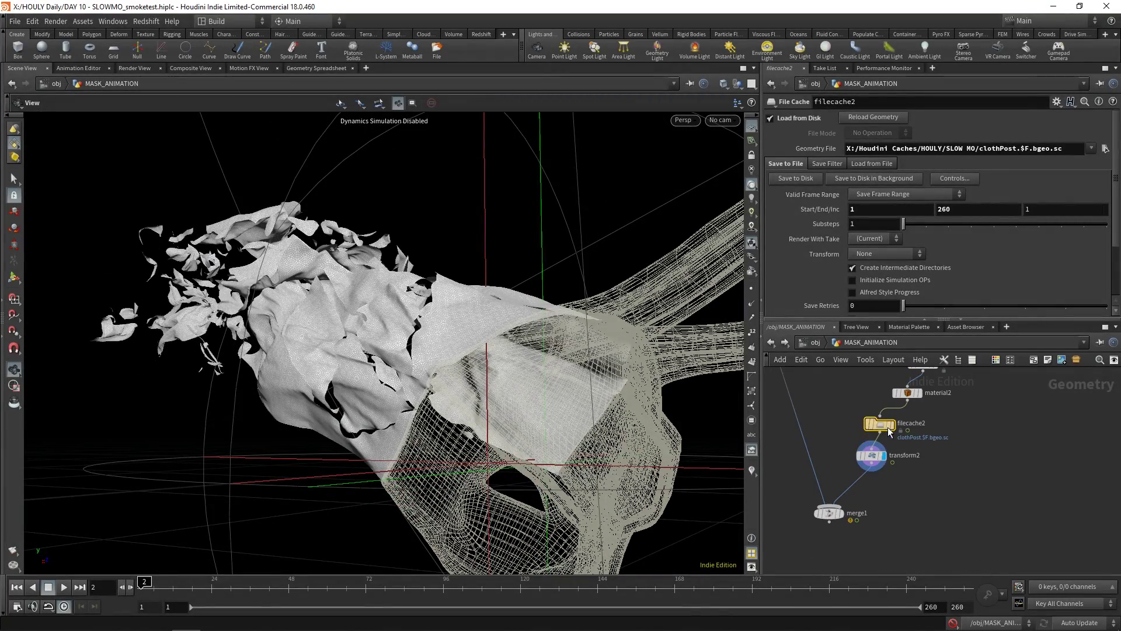
pyautogui.scroll(10, 406, 388)
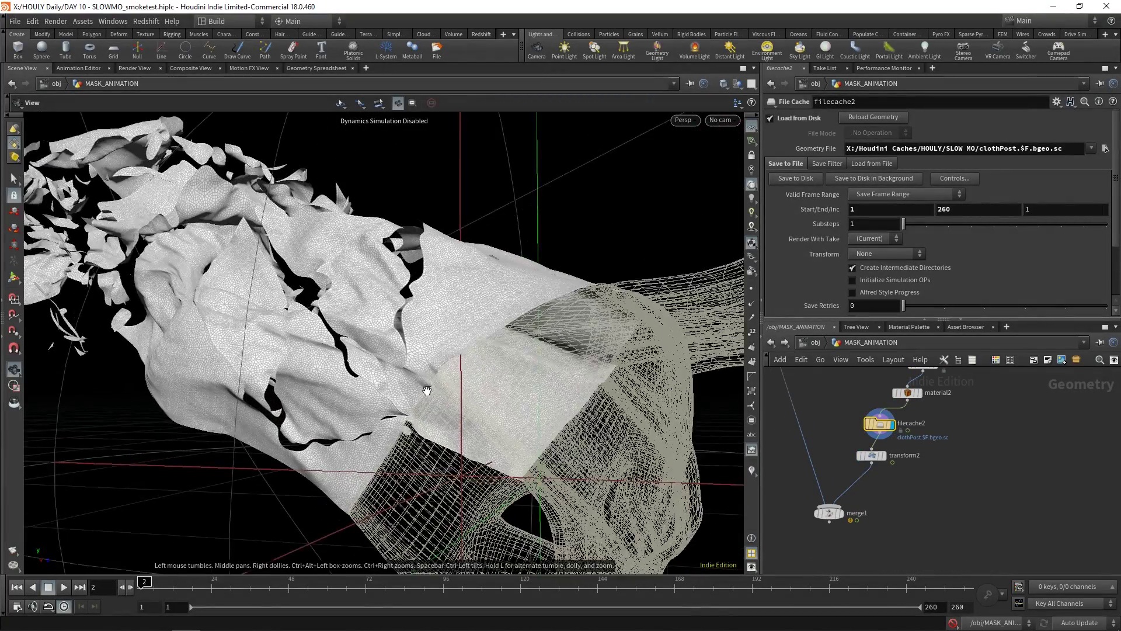
pyautogui.scroll(5, 406, 386)
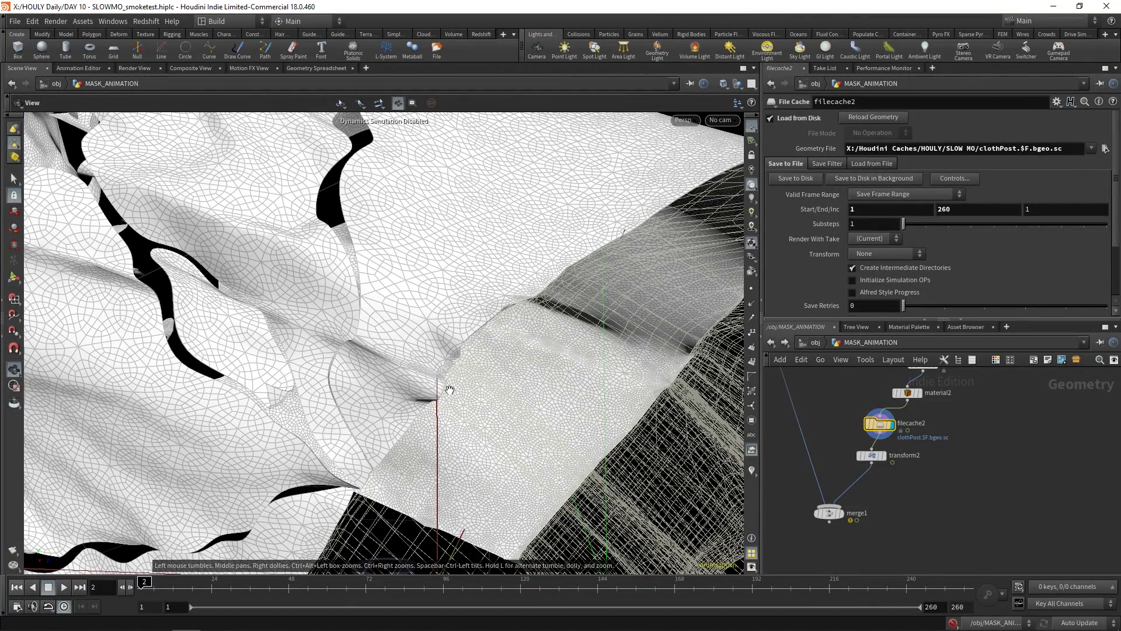
# Display attribblur5 and scrub the timeline back to frame 106, inspecting how the blurred cloth follows the mask lining
pyautogui.moveTo(456, 344); pyautogui.dragTo(548, 342)
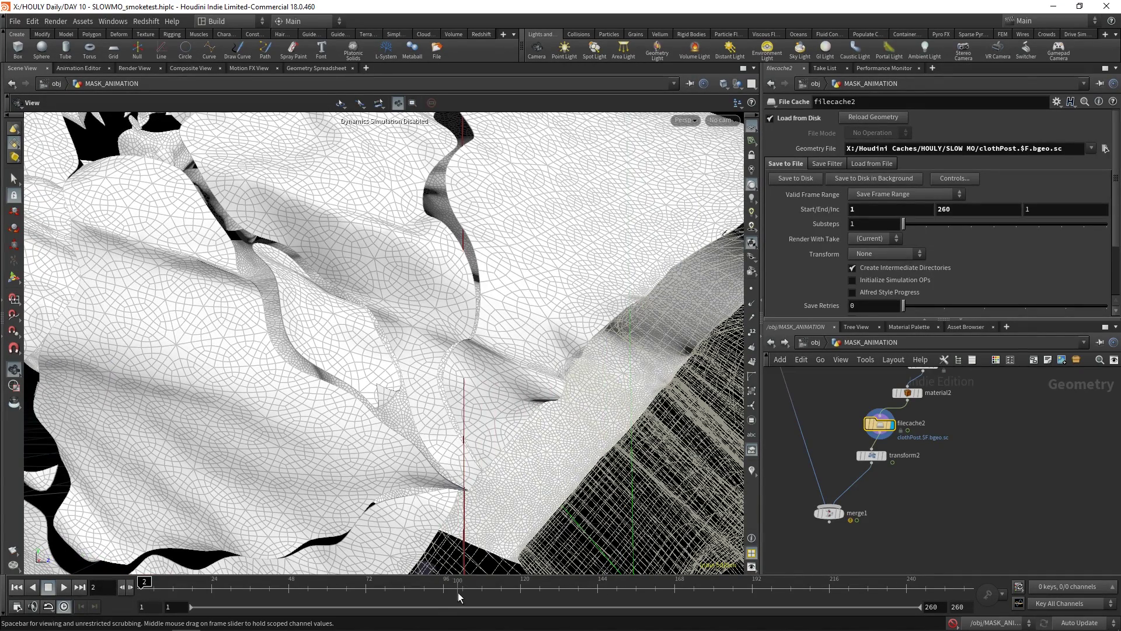
pyautogui.moveTo(856, 442); pyautogui.dragTo(884, 486, button='middle')
pyautogui.click(867, 442)
pyautogui.click(865, 500)
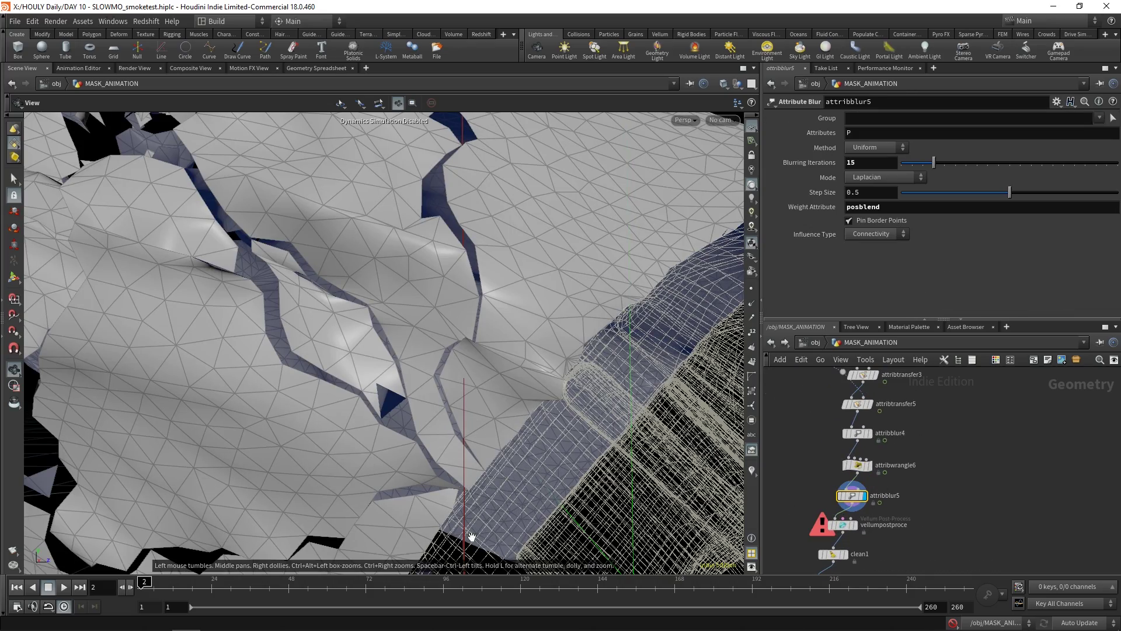
pyautogui.moveTo(226, 592); pyautogui.dragTo(562, 588)
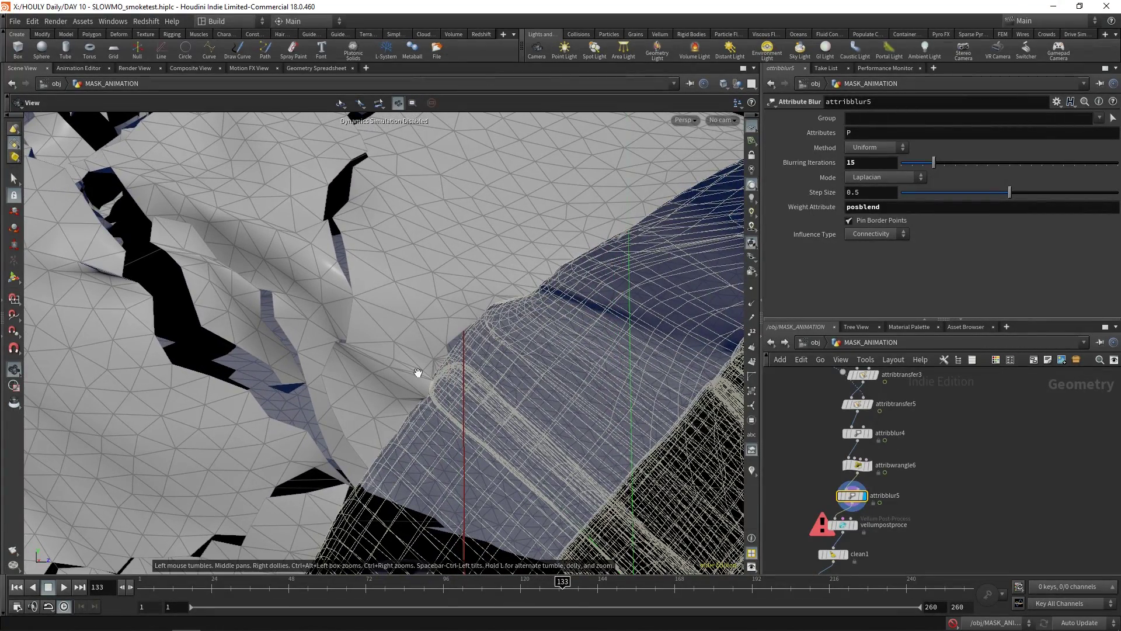
pyautogui.press('Up')
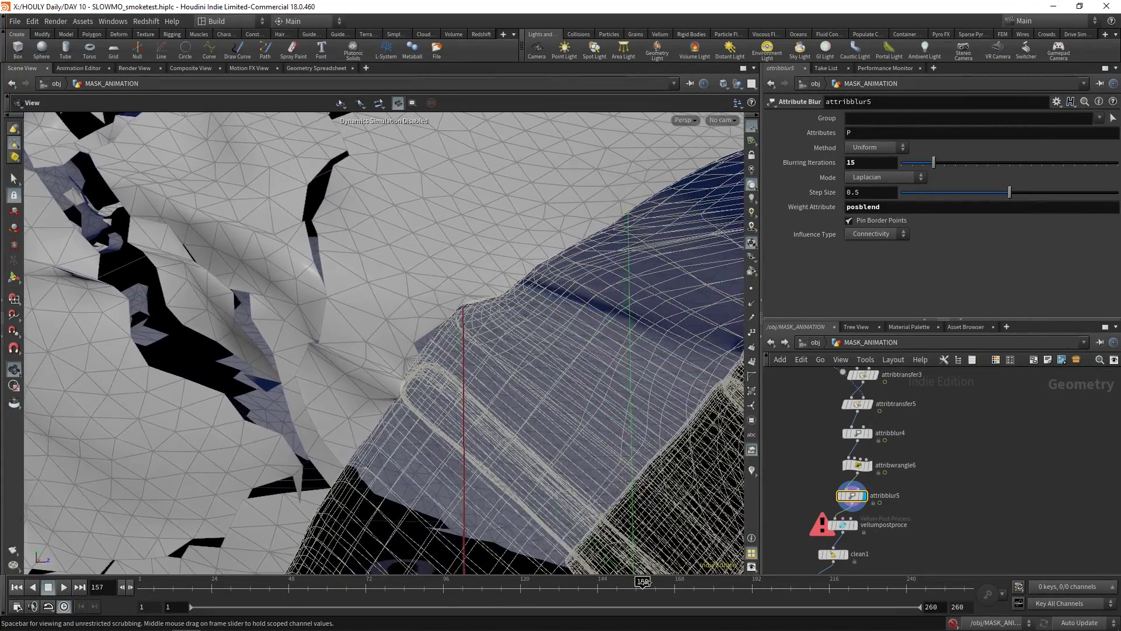
pyautogui.moveTo(442, 450); pyautogui.dragTo(444, 386, button='middle')
pyautogui.moveTo(748, 590); pyautogui.dragTo(476, 589)
# Display filecache2 again and inspect the post-processed cloth at the mask edge on frame 106
pyautogui.moveTo(951, 520); pyautogui.dragTo(952, 444, button='middle')
pyautogui.moveTo(902, 486); pyautogui.dragTo(875, 494, button='middle')
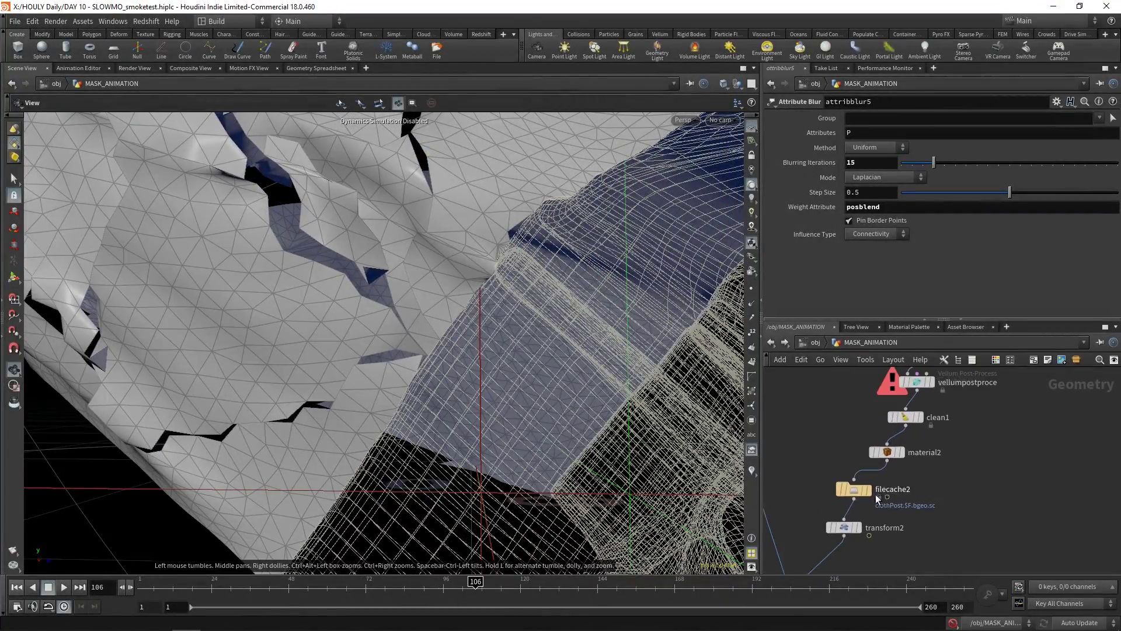
pyautogui.click(859, 497)
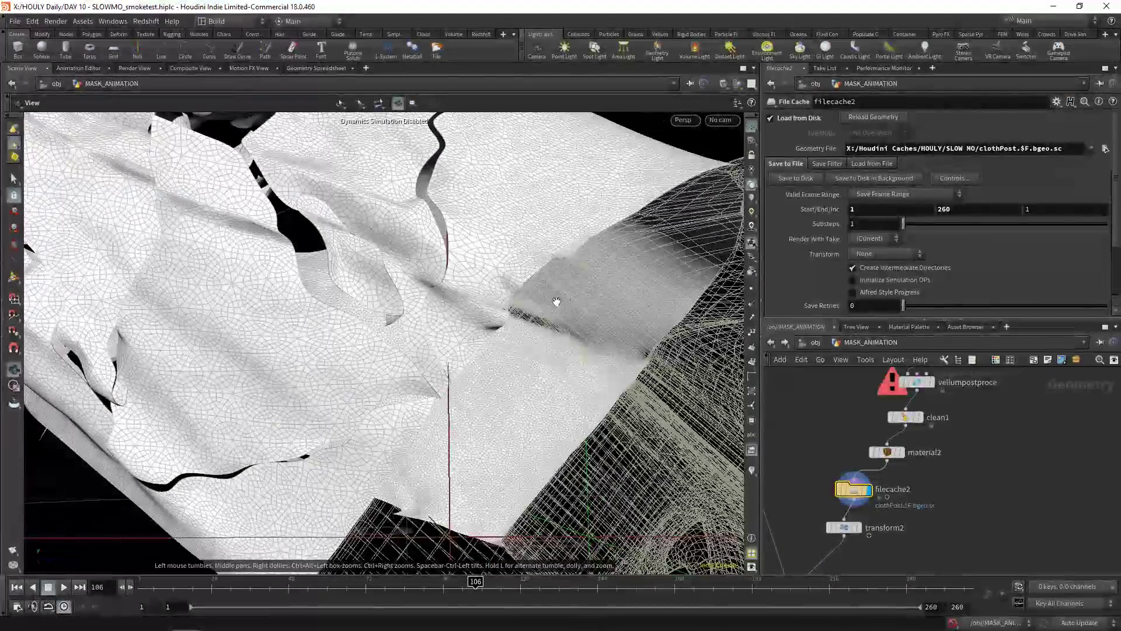
# Display transform2, view the mask through cam1 and compare the scaled cloth with filecache2 from a closer angle
pyautogui.moveTo(900, 526); pyautogui.dragTo(907, 503, button='middle')
pyautogui.click(853, 505)
pyautogui.moveTo(572, 362); pyautogui.dragTo(468, 455)
pyautogui.click(721, 120)
pyautogui.click(730, 175)
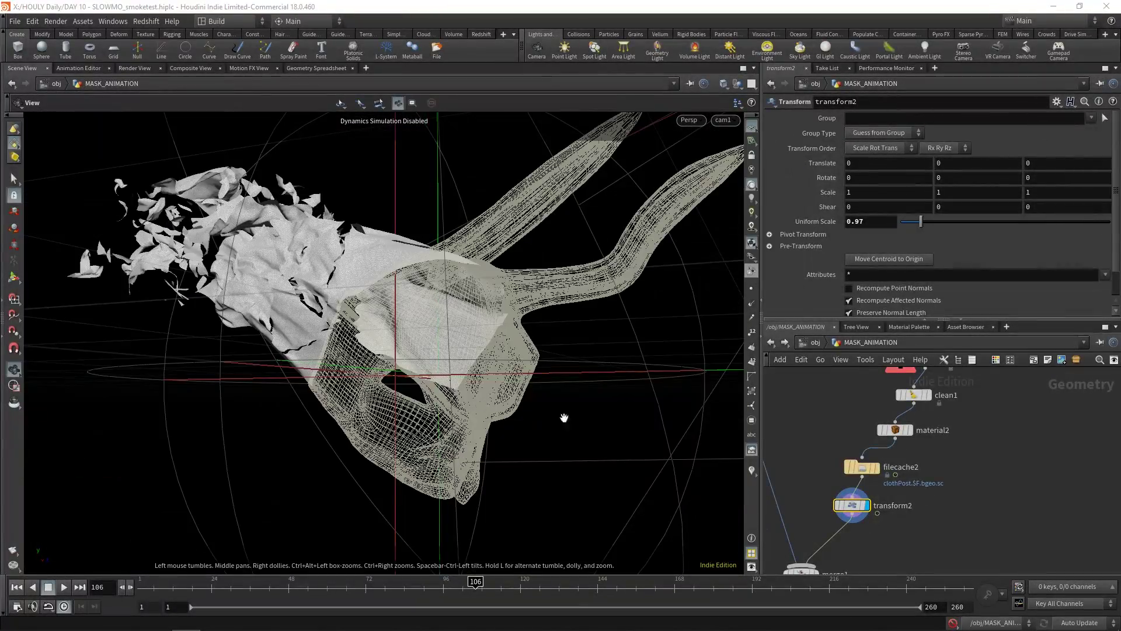
pyautogui.moveTo(449, 358); pyautogui.dragTo(380, 409)
pyautogui.moveTo(409, 269); pyautogui.dragTo(365, 242)
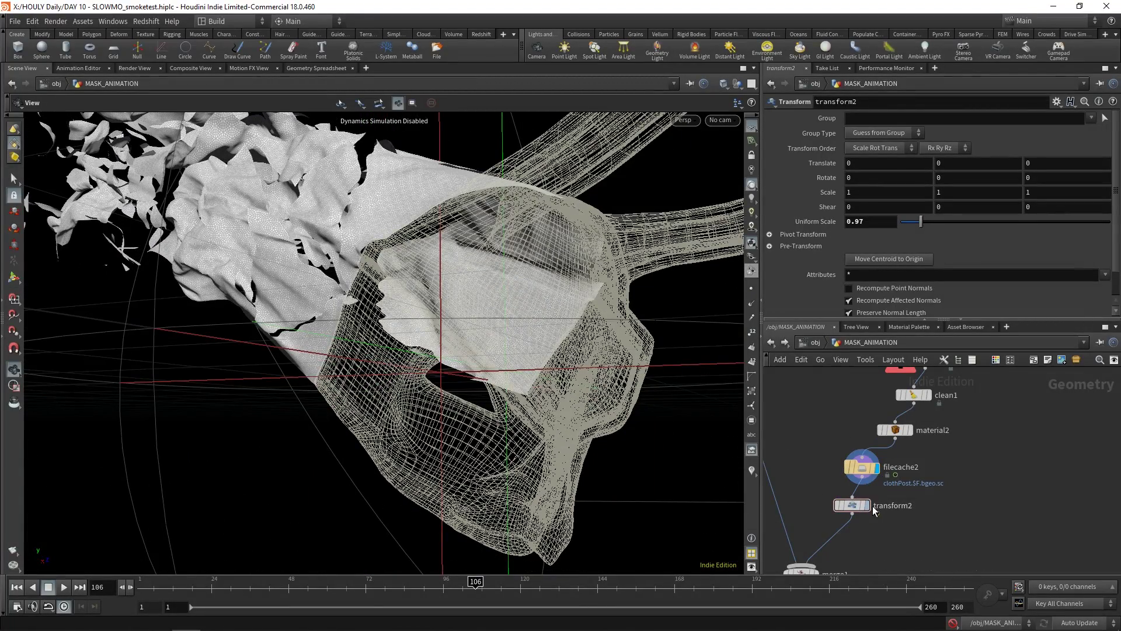
pyautogui.moveTo(830, 555); pyautogui.dragTo(832, 492, button='middle')
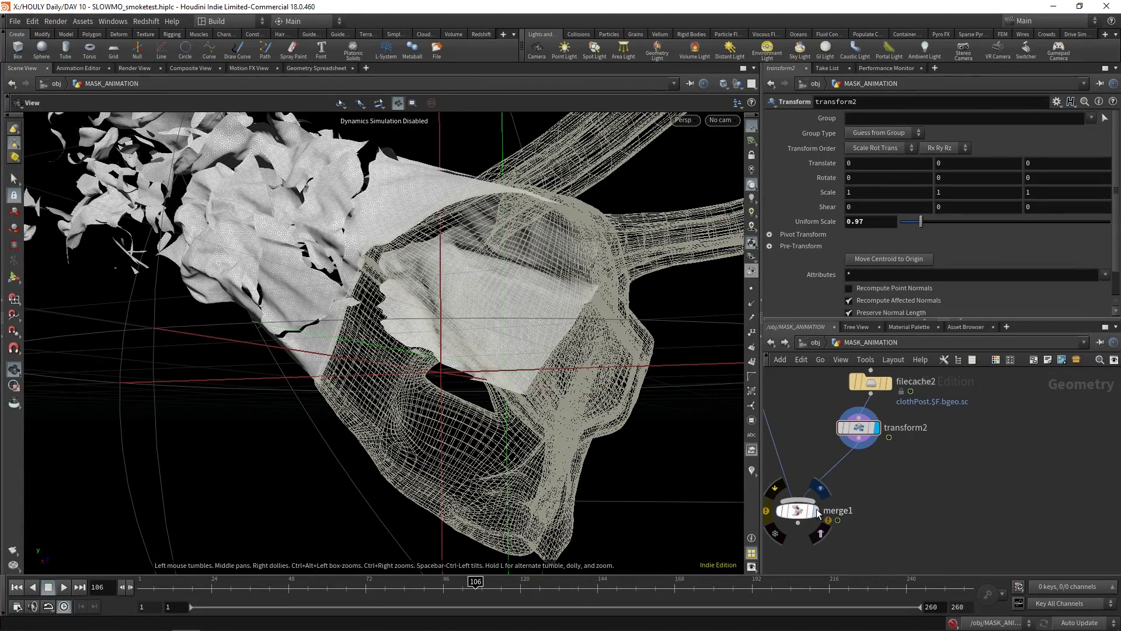
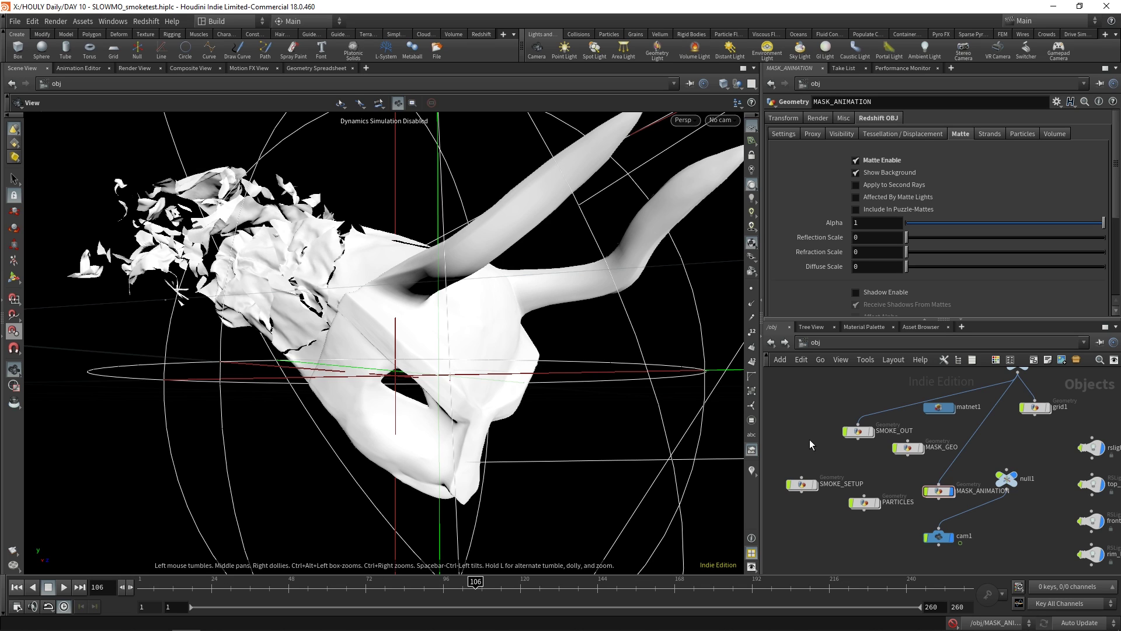
# Open the SMOKE_SETUP network and look over its source nodes leading to popnet and pyrosource1
pyautogui.moveTo(860, 434)
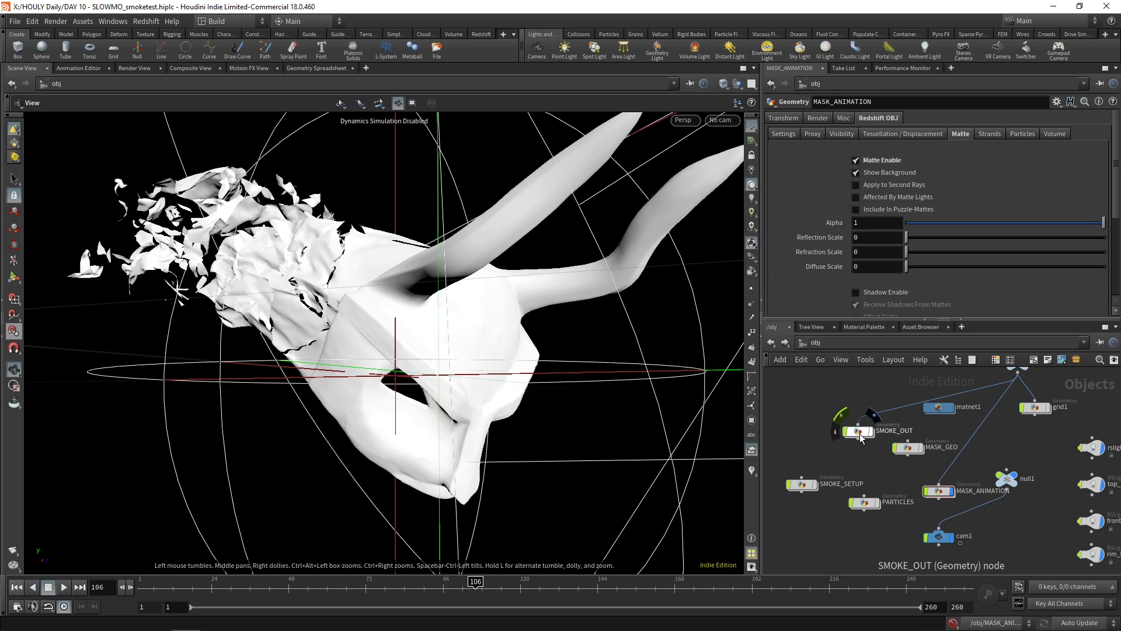
pyautogui.doubleClick(802, 483)
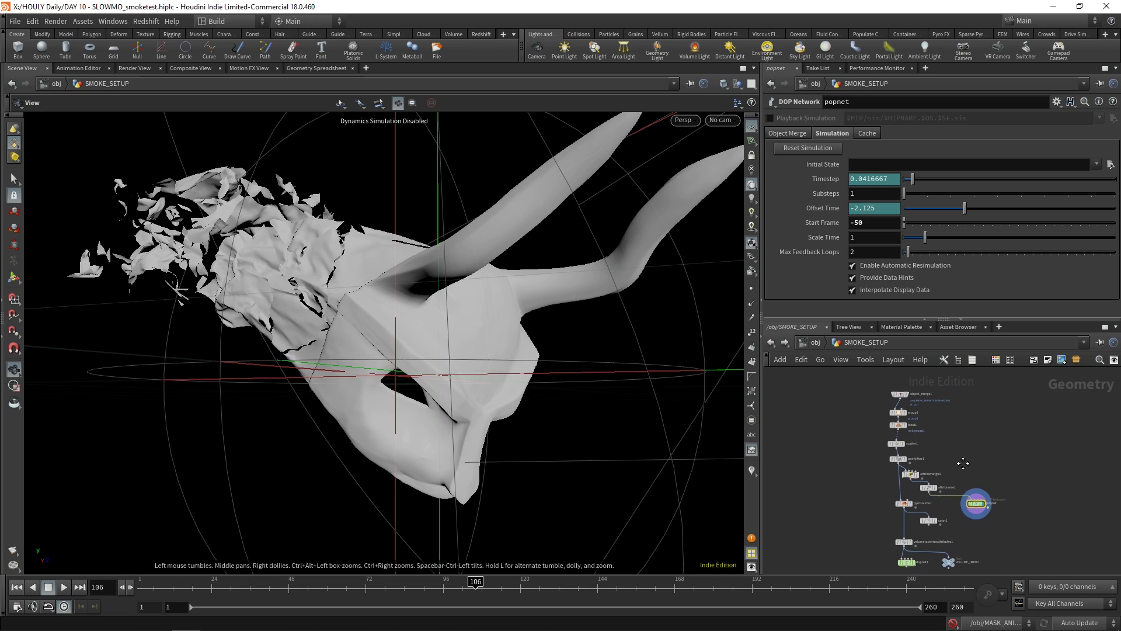
pyautogui.scroll(5, 933, 472)
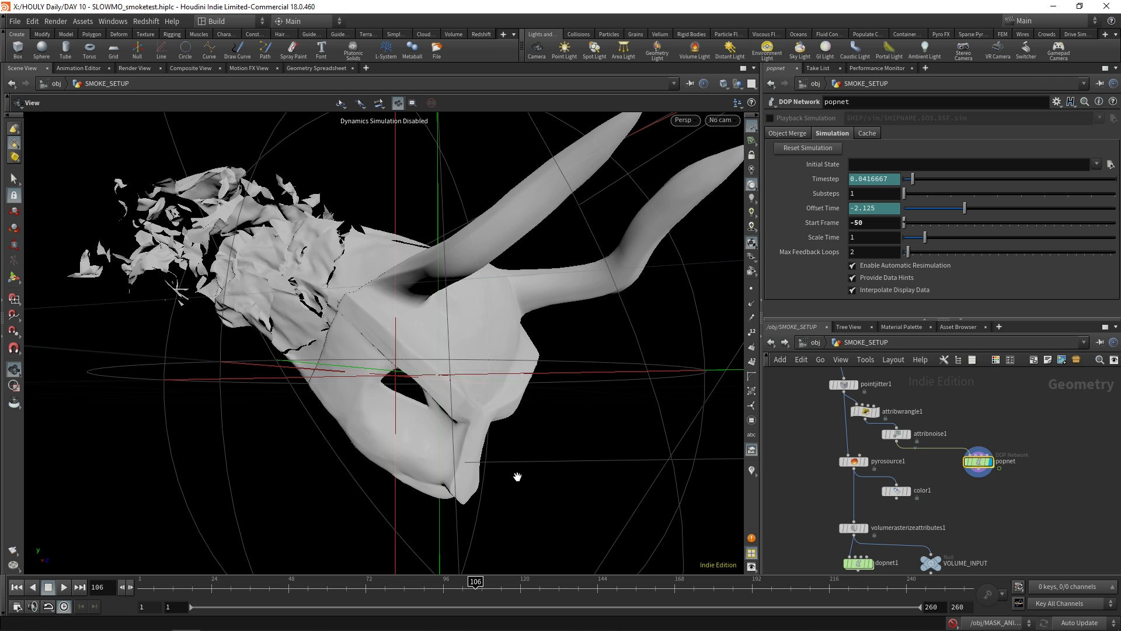
pyautogui.scroll(3, 938, 433)
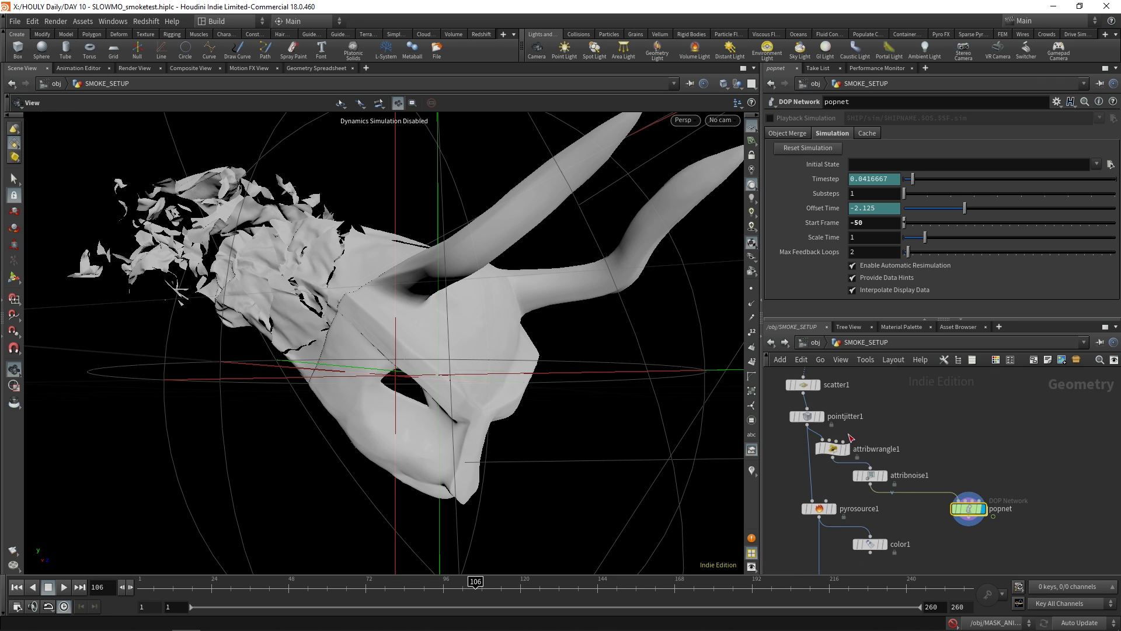
# Display object_merge1 and blast1 in turn, with group1 as template, to examine the eye-rim geometry kept as the smoke source
pyautogui.click(818, 412)
pyautogui.moveTo(835, 374); pyautogui.dragTo(841, 474, button='middle')
pyautogui.click(845, 400)
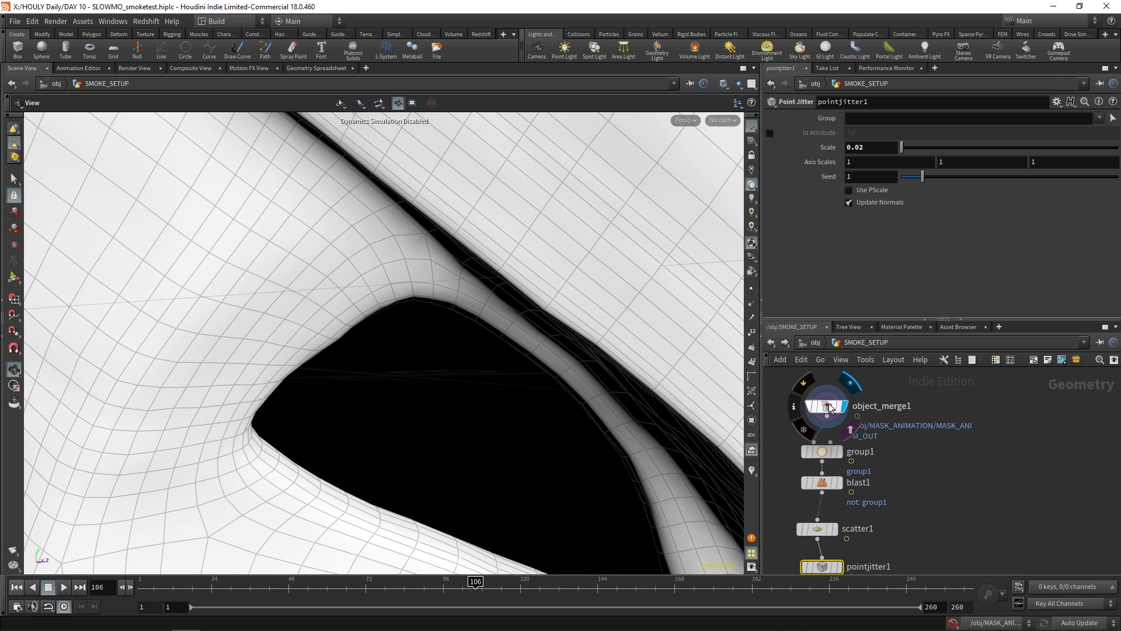
pyautogui.click(840, 482)
pyautogui.click(822, 482)
pyautogui.click(834, 450)
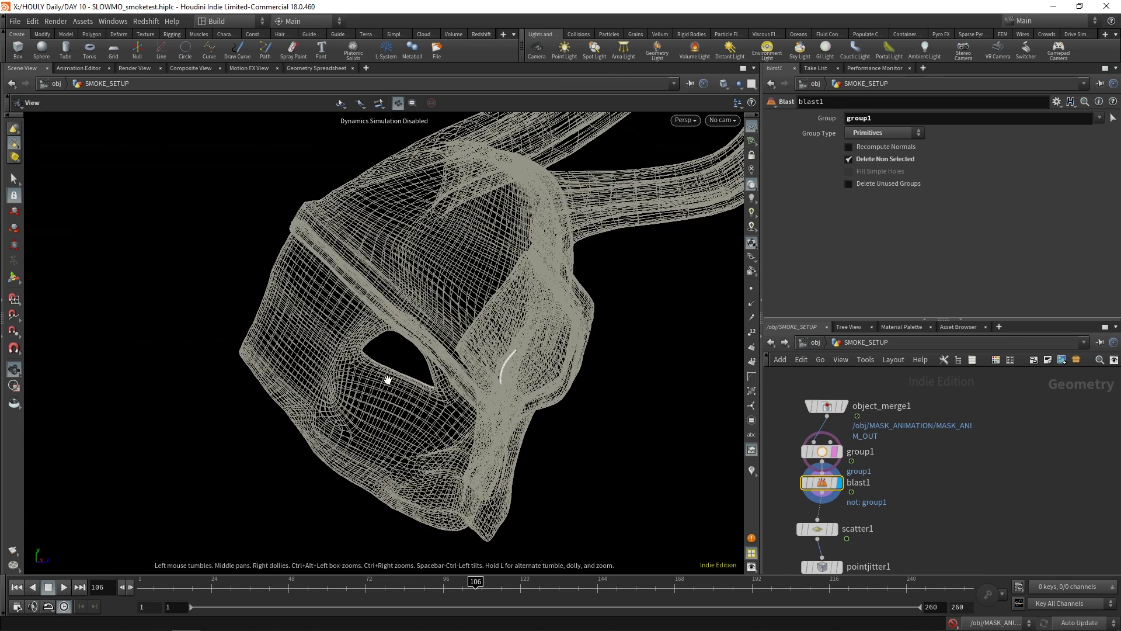
# Display pointjitter1 and attribwrangle1 in turn, inspecting the scattered points along the eye openings from another angle
pyautogui.click(839, 566)
pyautogui.moveTo(839, 567); pyautogui.dragTo(811, 431, button='middle')
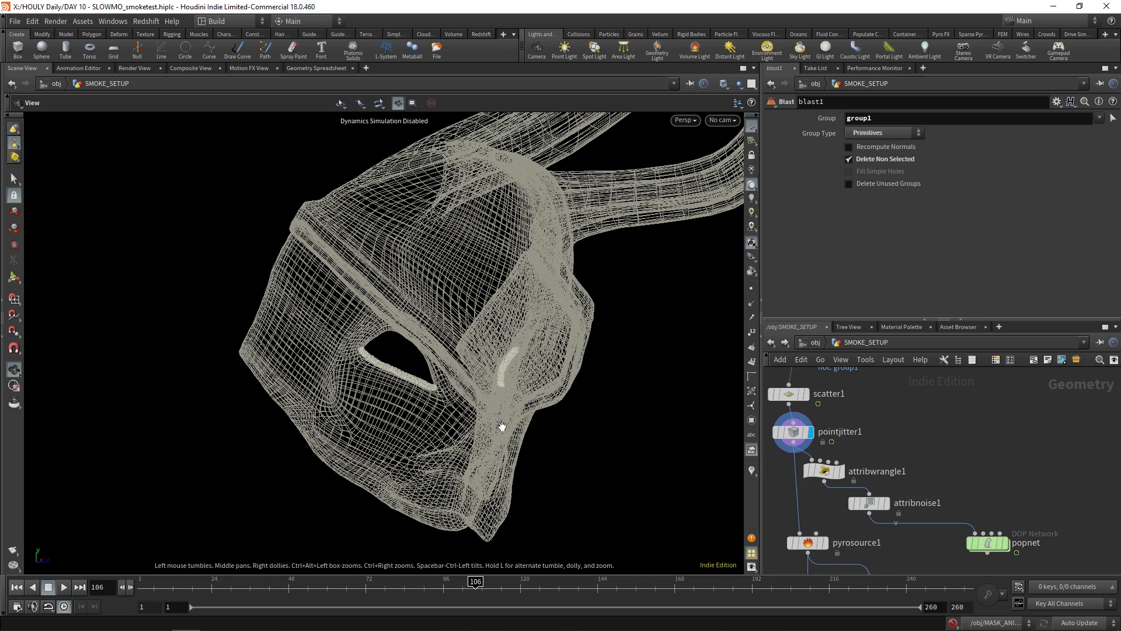
pyautogui.moveTo(502, 426); pyautogui.dragTo(452, 403)
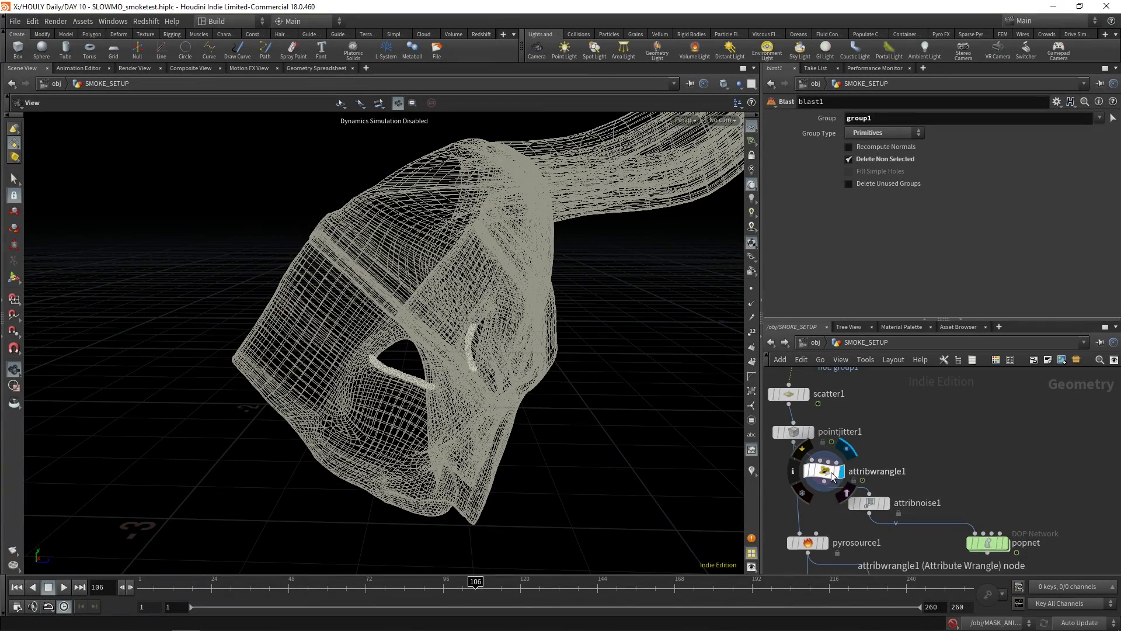
pyautogui.click(825, 471)
pyautogui.moveTo(825, 471); pyautogui.dragTo(797, 426, button='middle')
# Open popnet, return to frame 1 and review the birth settings of source_first_input
pyautogui.click(963, 503)
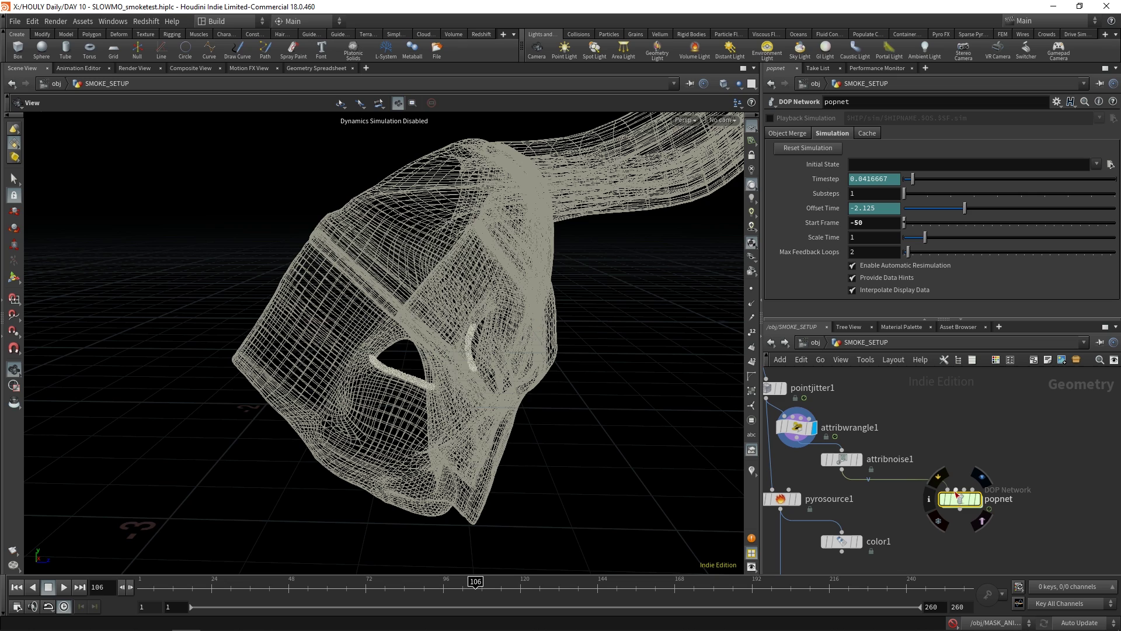
pyautogui.doubleClick(965, 503)
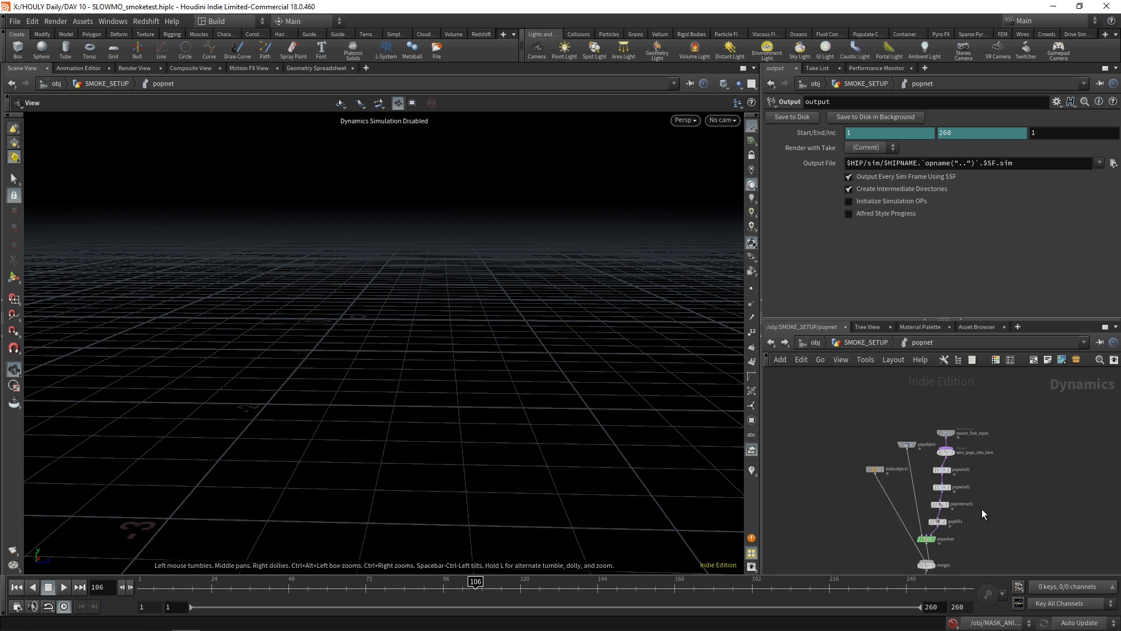
pyautogui.scroll(3, 931, 412)
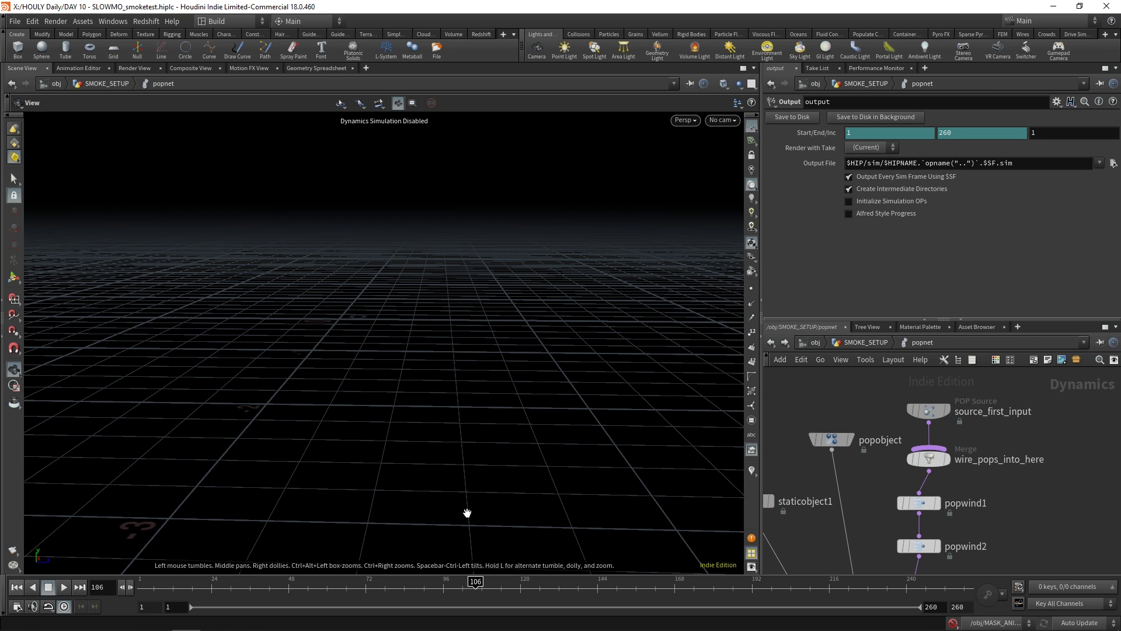
pyautogui.click(16, 587)
pyautogui.click(929, 411)
pyautogui.scroll(-2, 929, 410)
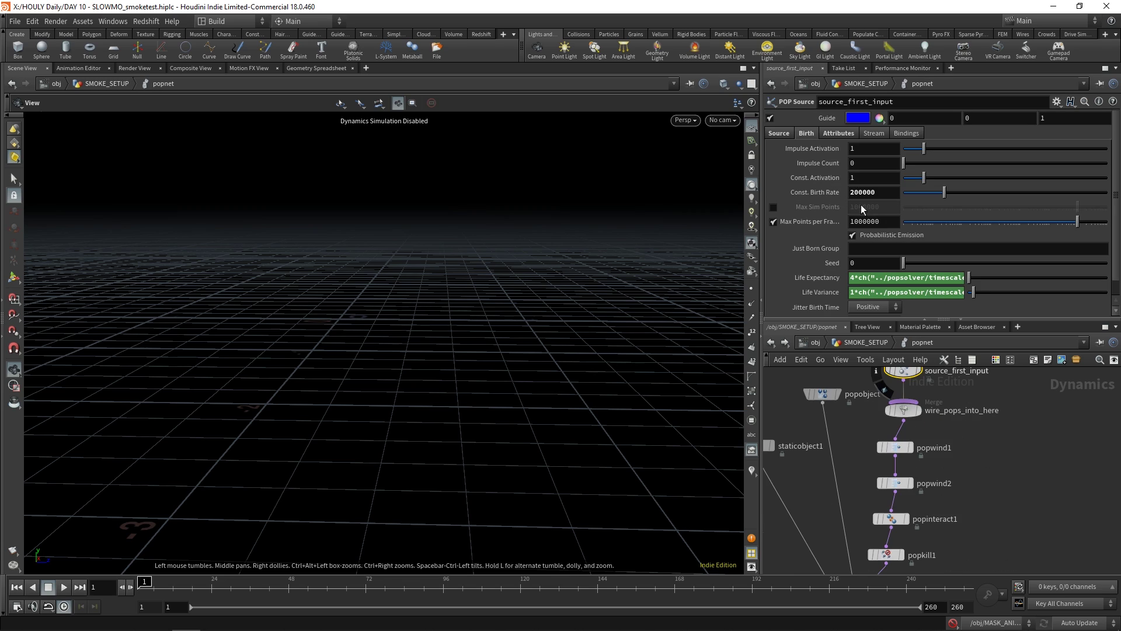
pyautogui.moveTo(958, 458); pyautogui.dragTo(952, 390, button='middle')
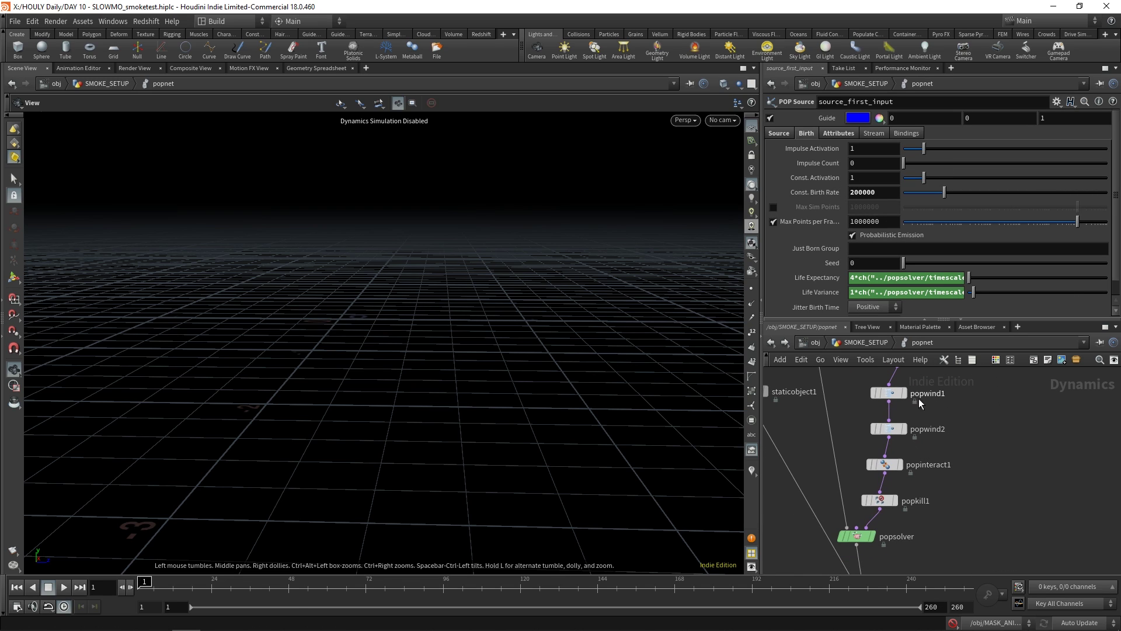
# Examine the bounding settings of popkill1 and the substep and time scale settings of popsolver
pyautogui.click(879, 500)
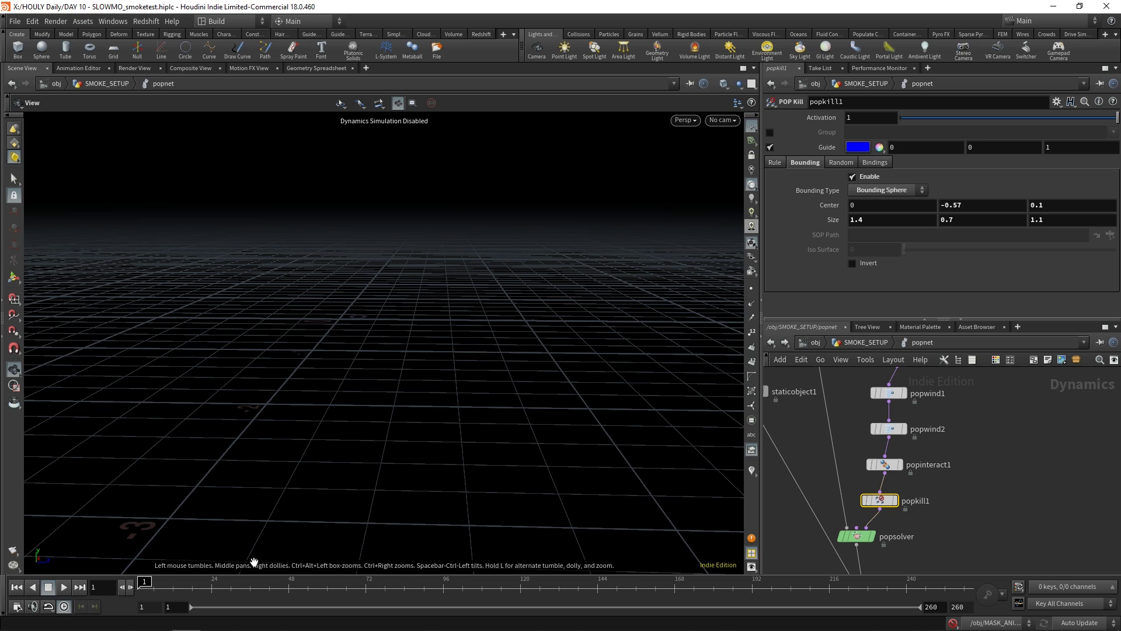
pyautogui.moveTo(889, 520); pyautogui.dragTo(895, 500, button='middle')
pyautogui.click(863, 516)
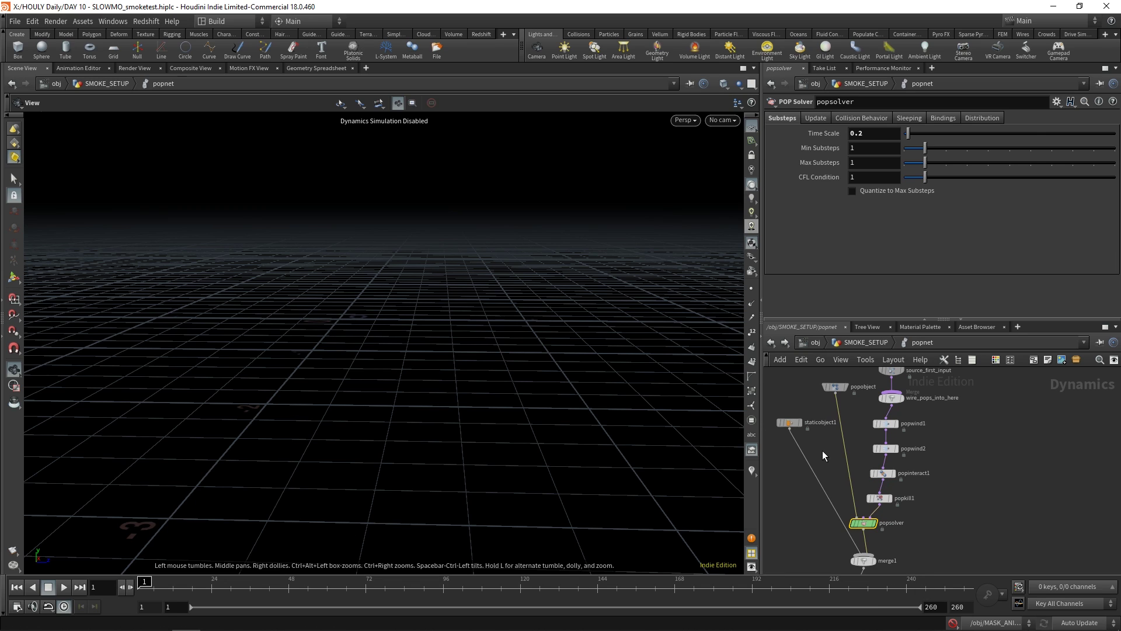
pyautogui.scroll(-2, 968, 485)
pyautogui.scroll(2, 968, 485)
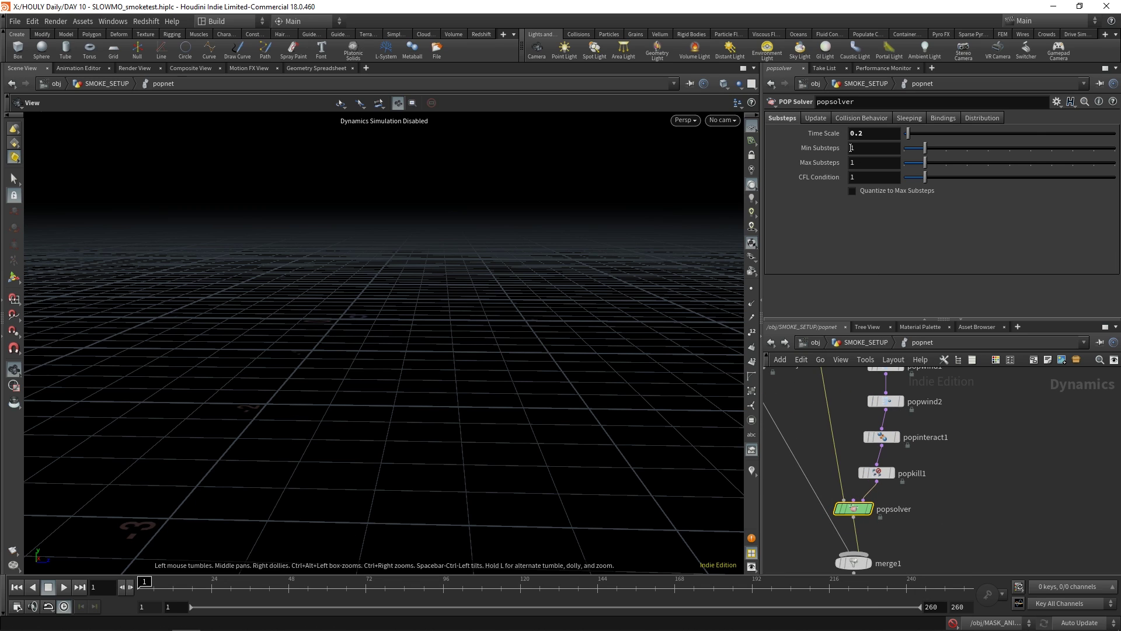
pyautogui.scroll(-1, 976, 558)
pyautogui.moveTo(975, 558); pyautogui.dragTo(953, 458, button='middle')
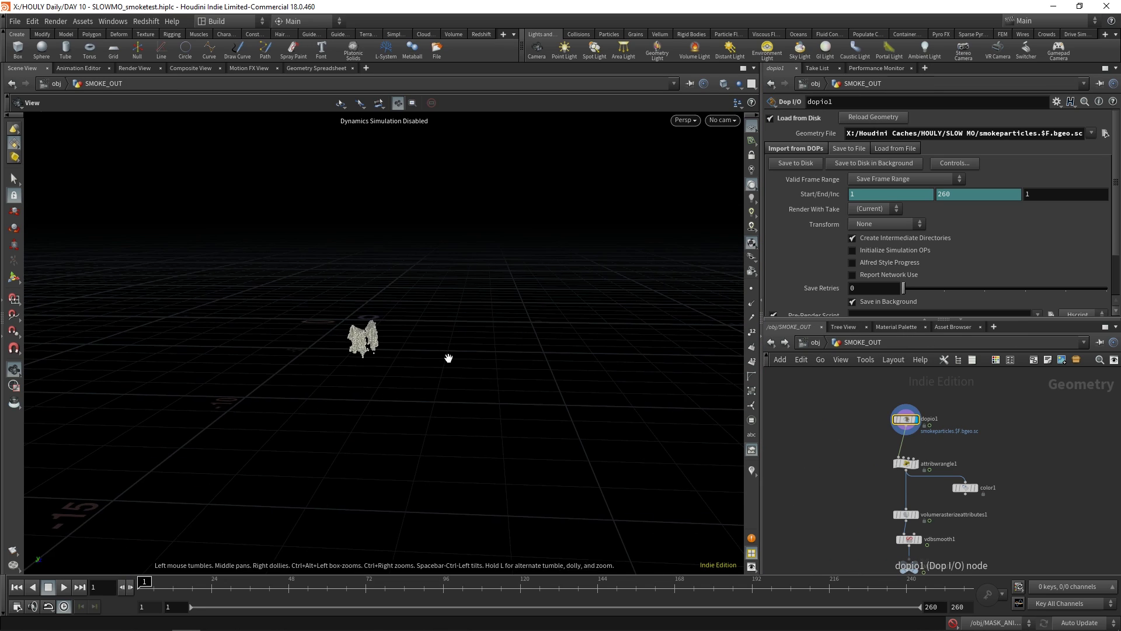
# Frame the cached smoke particles of dopio1 in SMOKE_OUT and scrub to frame 55 to inspect their motion
pyautogui.press('f')
pyautogui.moveTo(490, 391); pyautogui.dragTo(419, 388)
pyautogui.moveTo(157, 588); pyautogui.dragTo(314, 592)
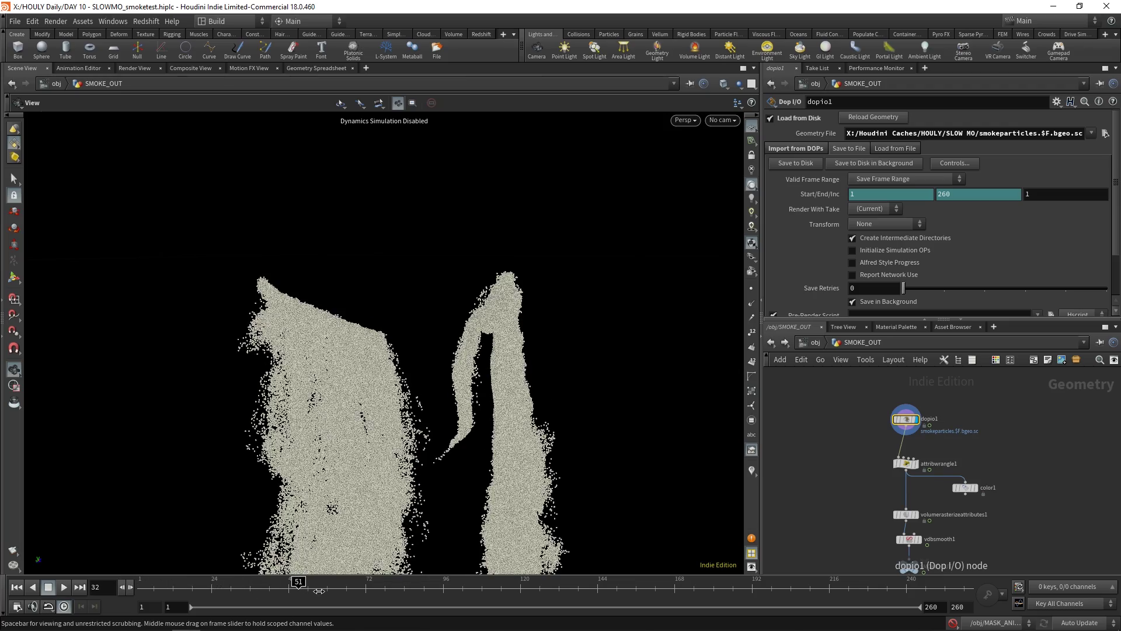
pyautogui.moveTo(427, 495); pyautogui.dragTo(494, 370)
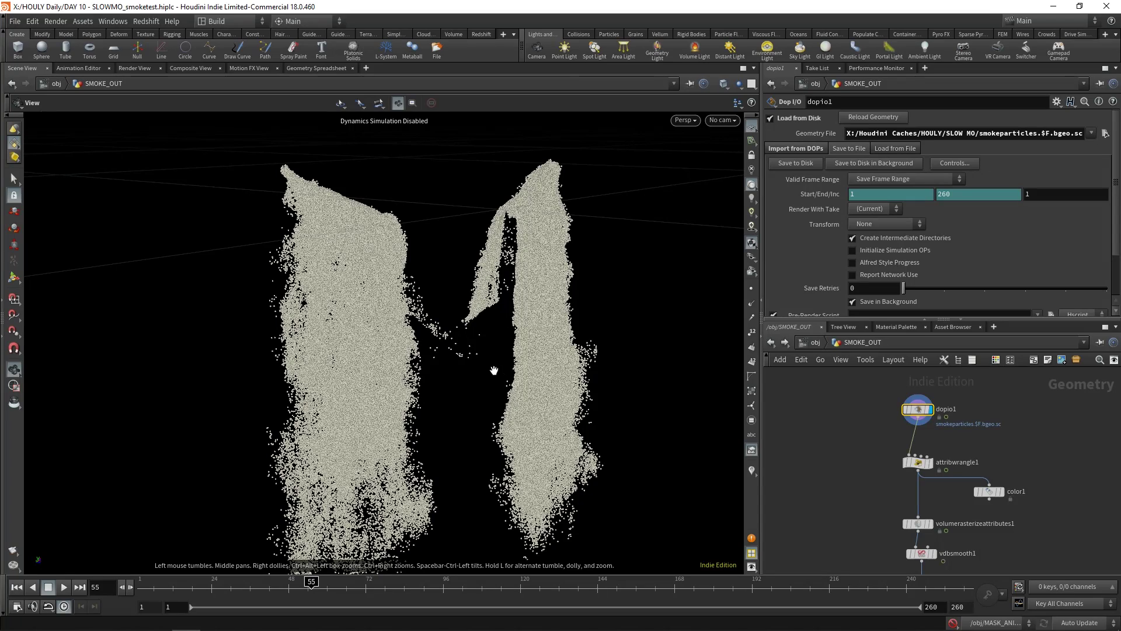
pyautogui.press('Down')
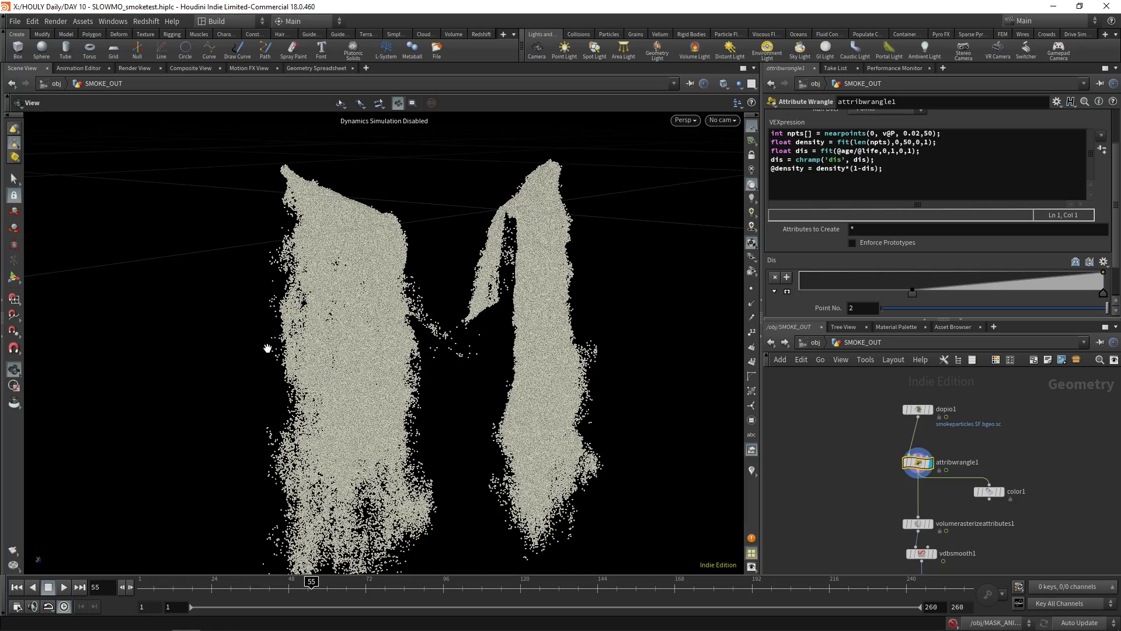
pyautogui.scroll(10, 275, 283)
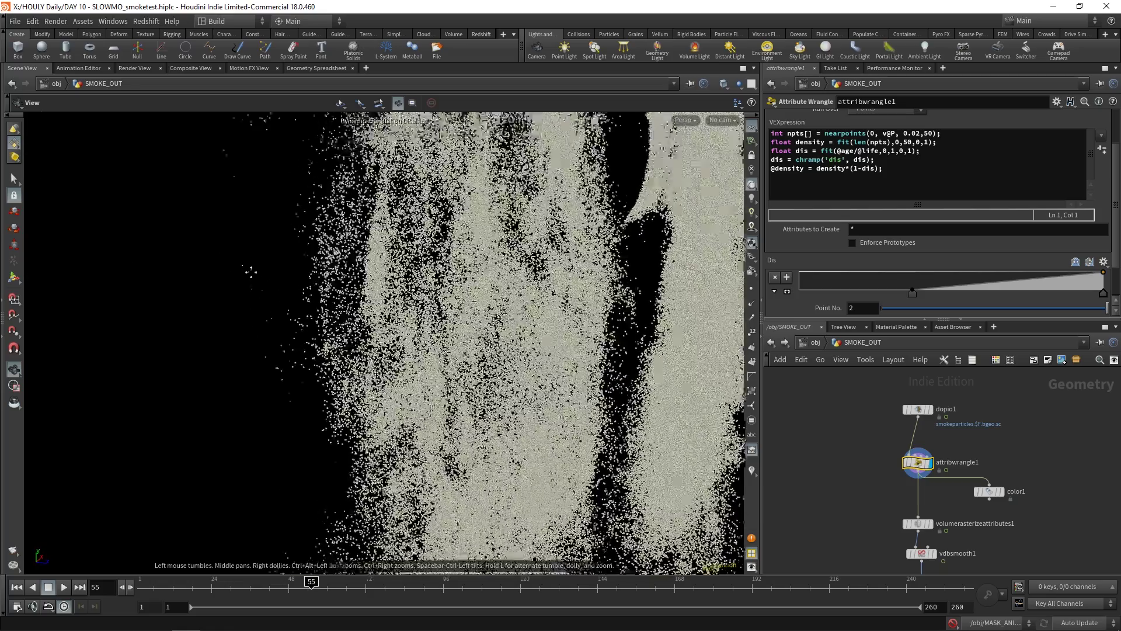
pyautogui.moveTo(271, 334); pyautogui.dragTo(353, 317, button='middle')
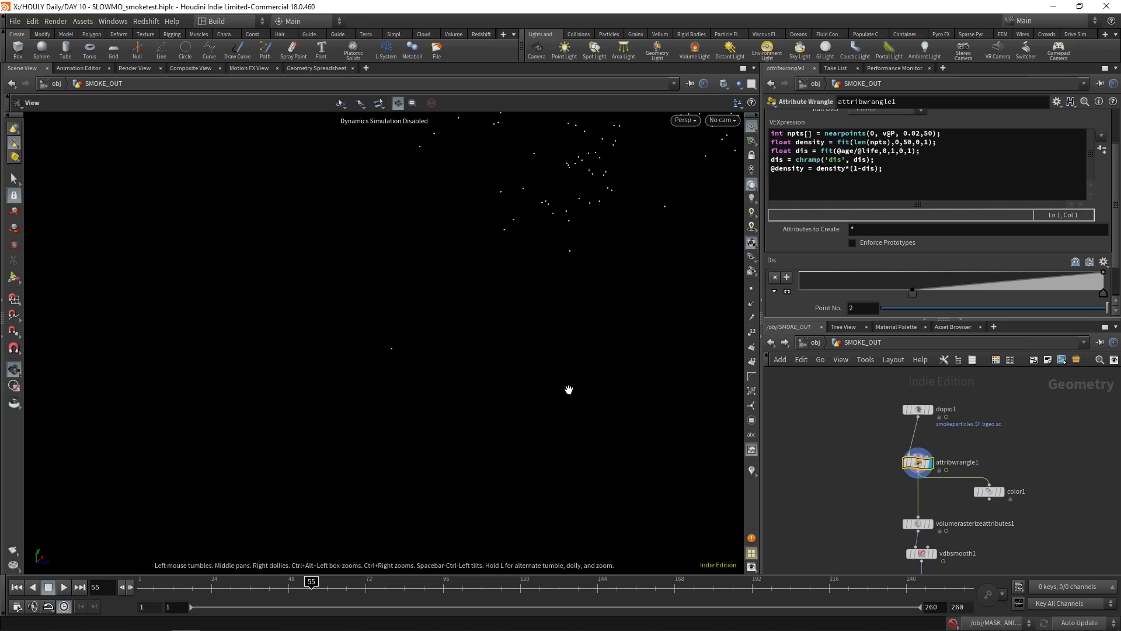
pyautogui.moveTo(571, 388); pyautogui.dragTo(345, 321)
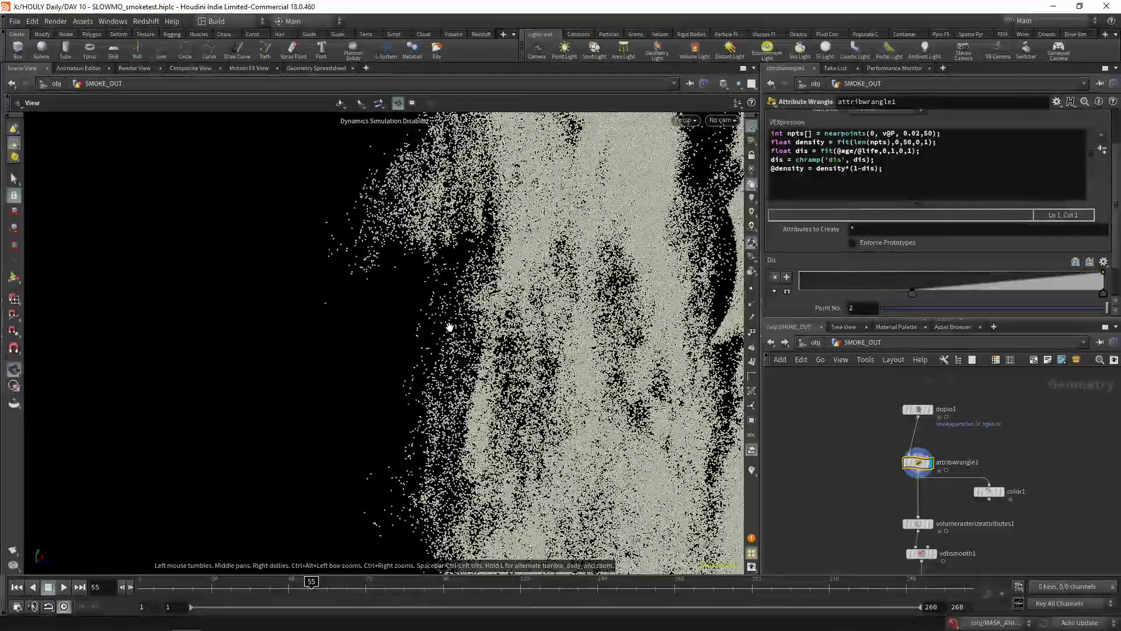
pyautogui.moveTo(450, 325); pyautogui.dragTo(436, 320)
pyautogui.press('h')
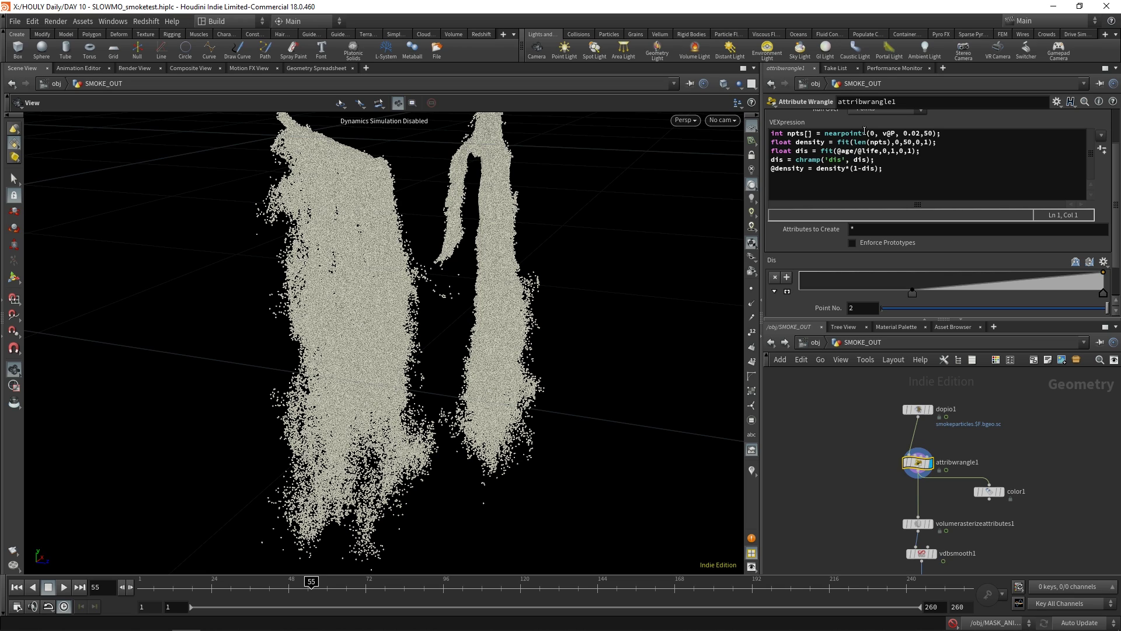
pyautogui.moveTo(835, 151); pyautogui.dragTo(878, 152)
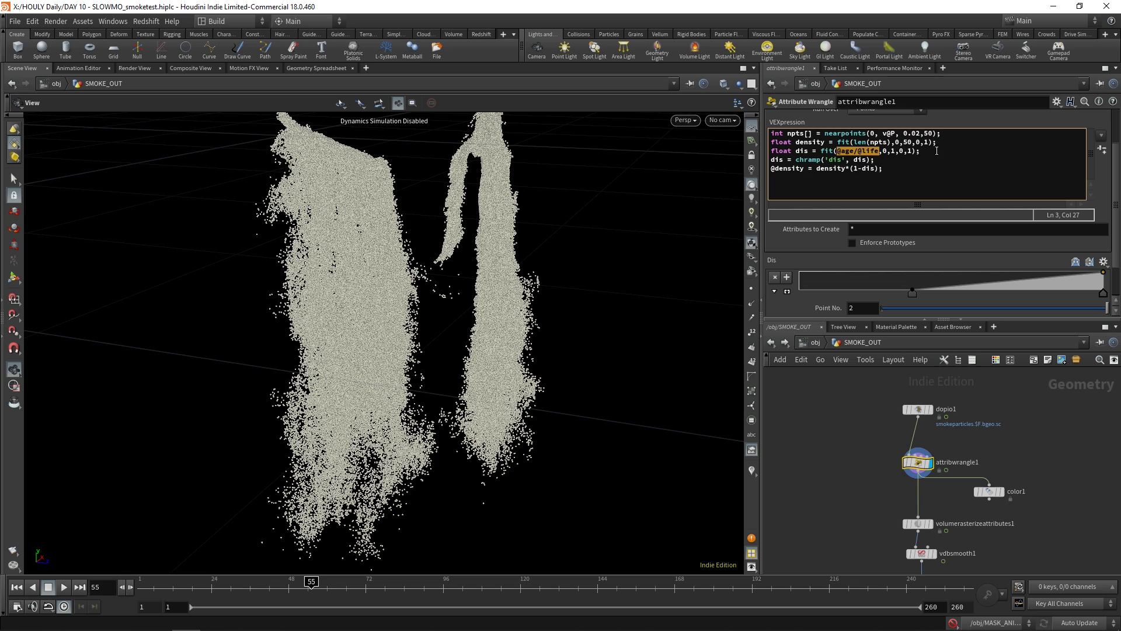
pyautogui.click(931, 153)
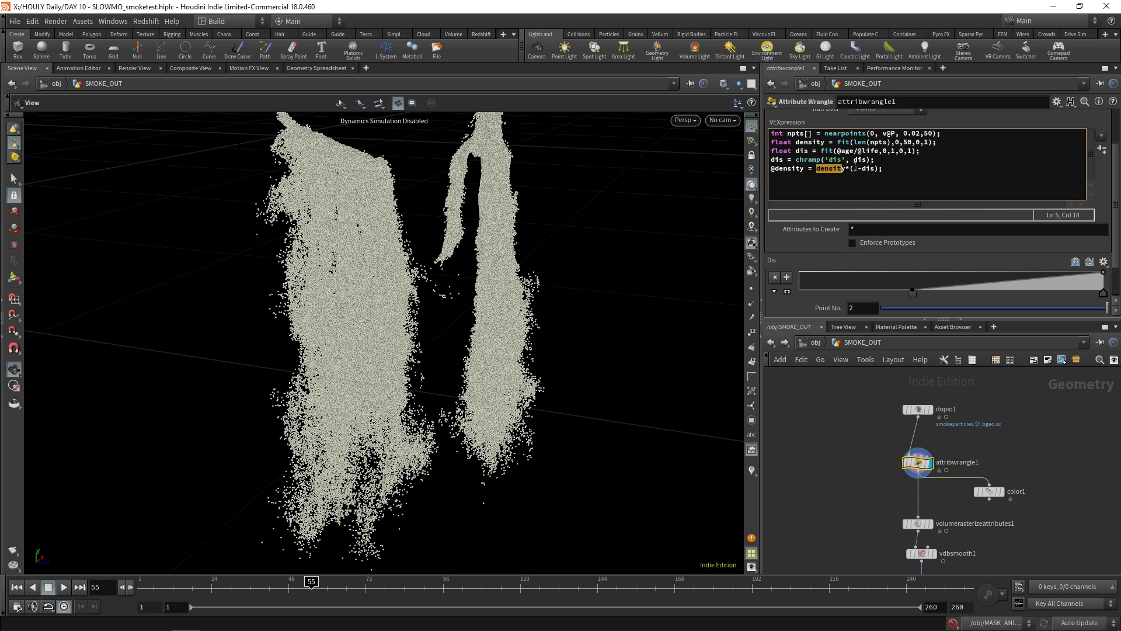
pyautogui.press('End')
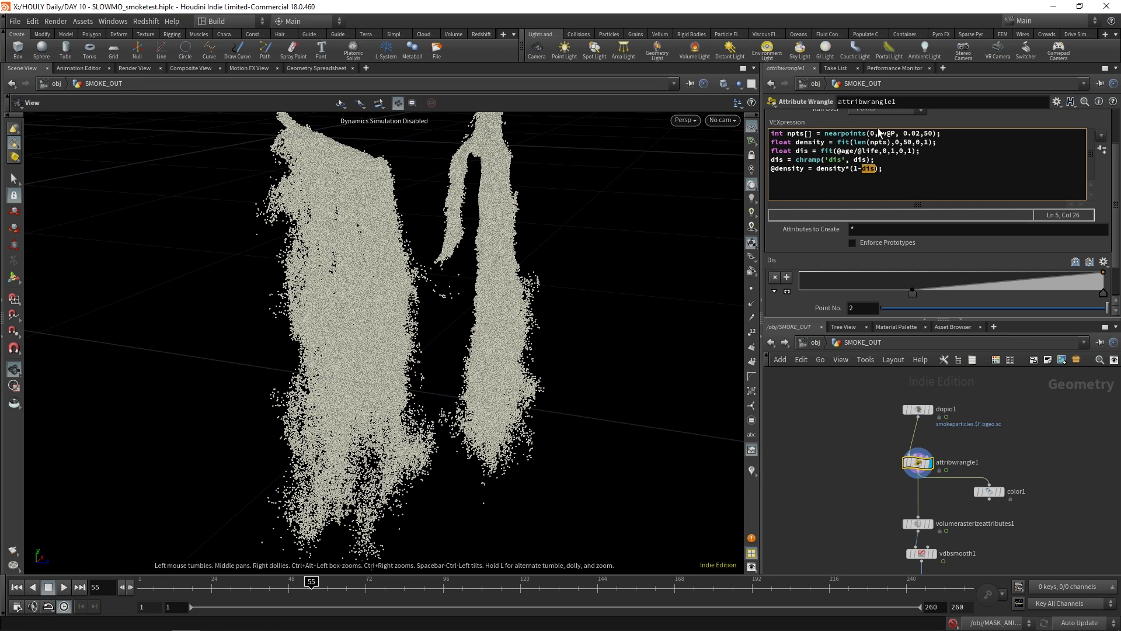
pyautogui.click(889, 173)
pyautogui.moveTo(852, 169); pyautogui.dragTo(876, 168)
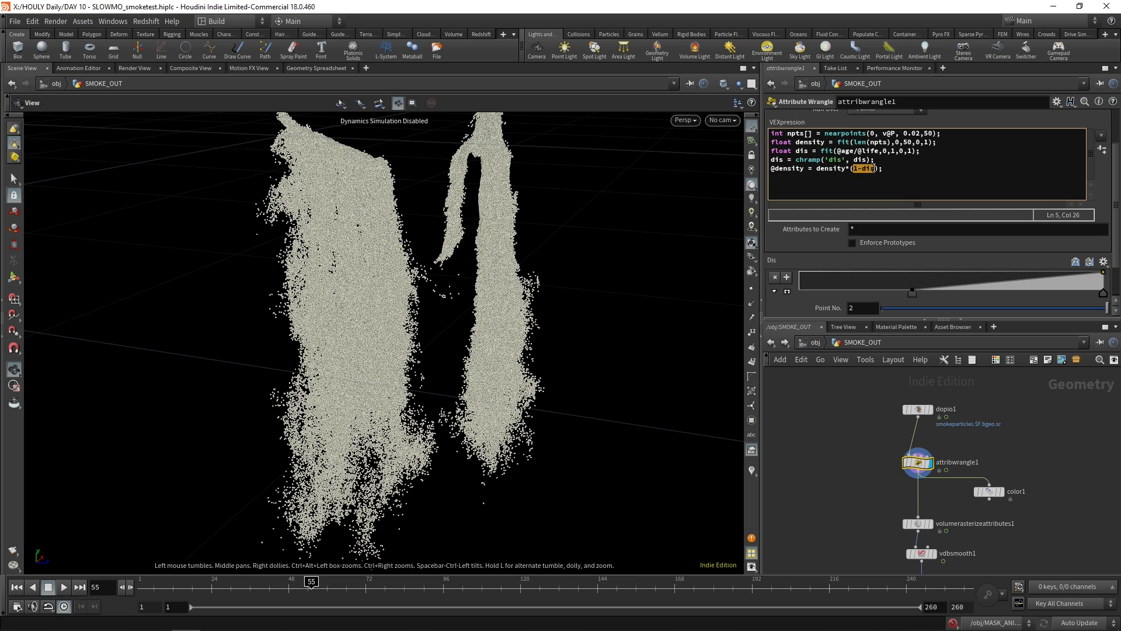
pyautogui.click(907, 174)
# Display color1 and inspect the density-coloured smoke particles up close, scrubbing to frame 86
pyautogui.scroll(3, 1024, 460)
pyautogui.click(945, 445)
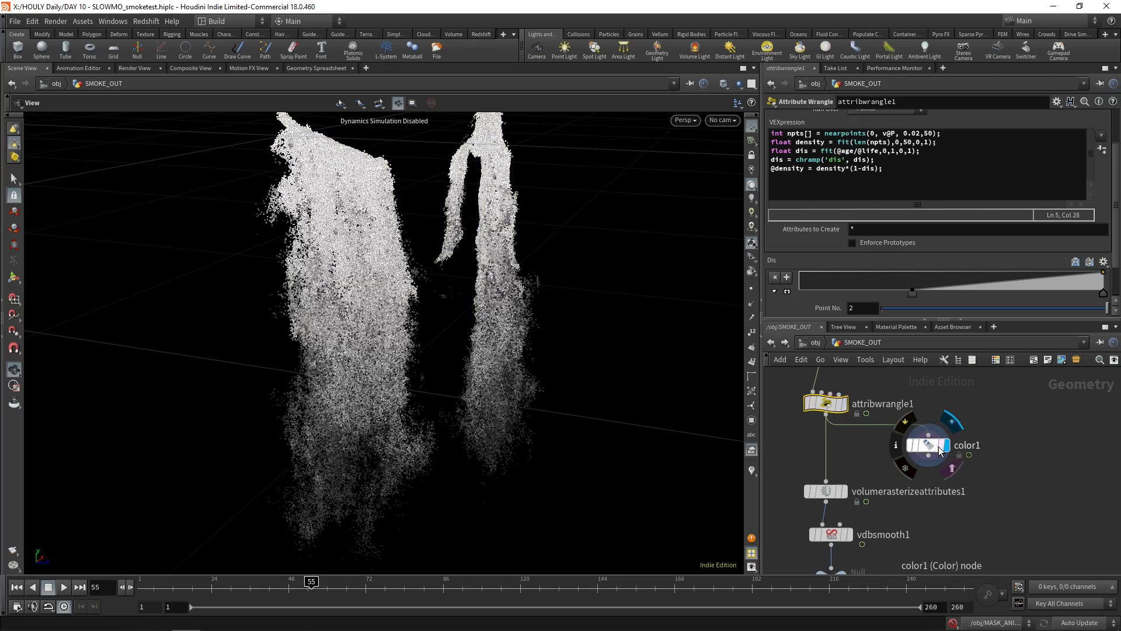
pyautogui.moveTo(538, 340); pyautogui.dragTo(243, 338)
pyautogui.scroll(6, 466, 283)
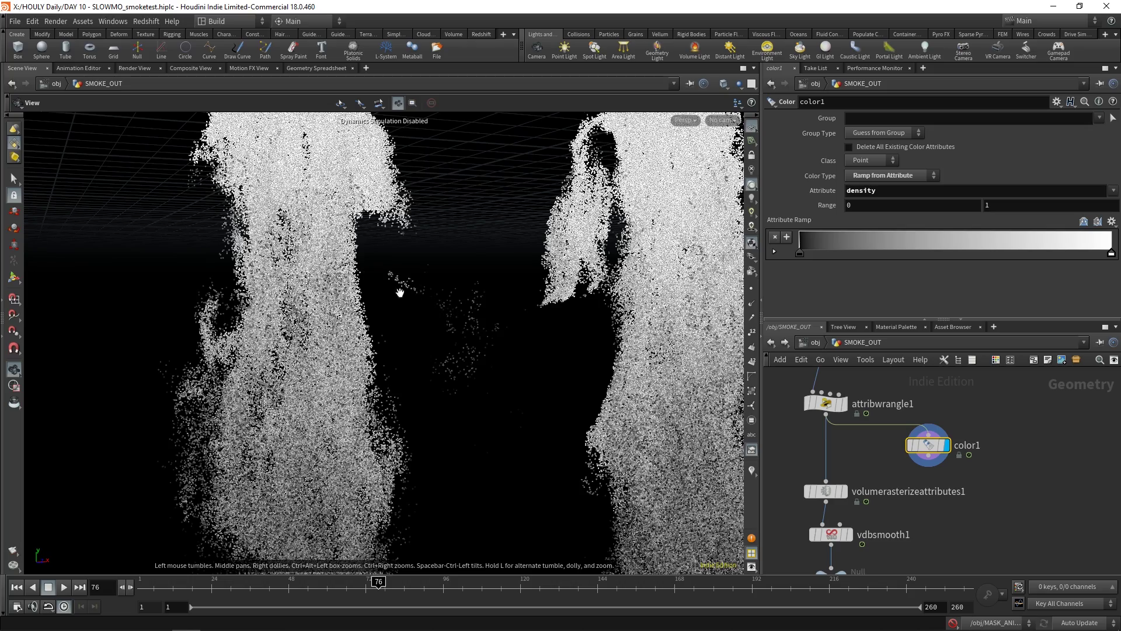
pyautogui.moveTo(440, 325); pyautogui.dragTo(447, 377)
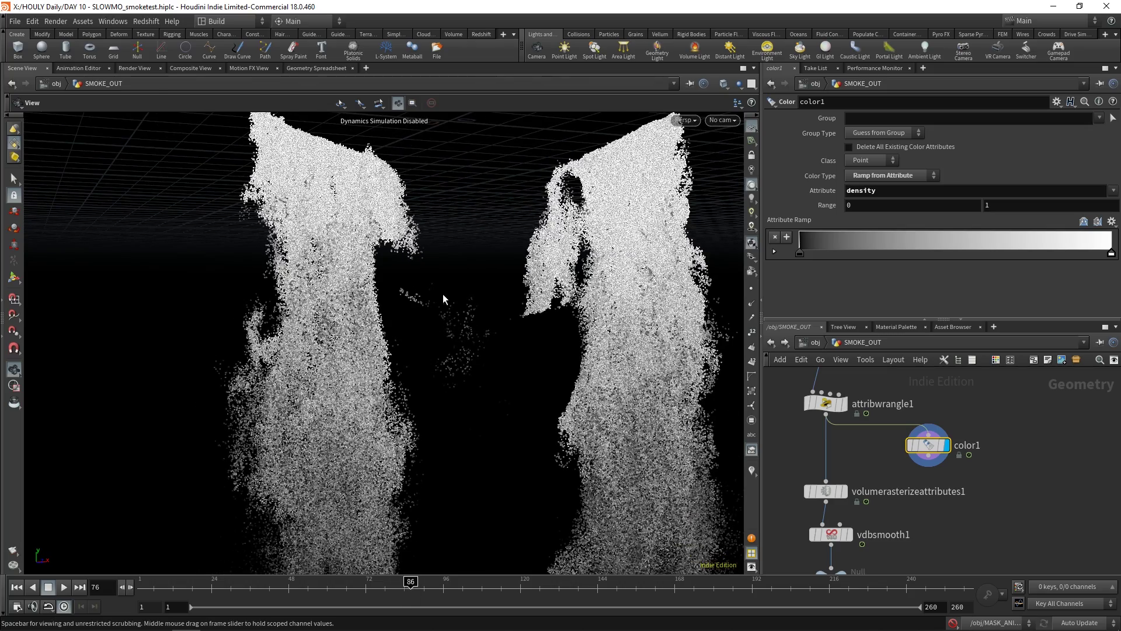
# Display volumerasterizeattributes1 to inspect the rasterized smoke volume, and compare it with the smoothed result after vdbsmooth1
pyautogui.click(843, 491)
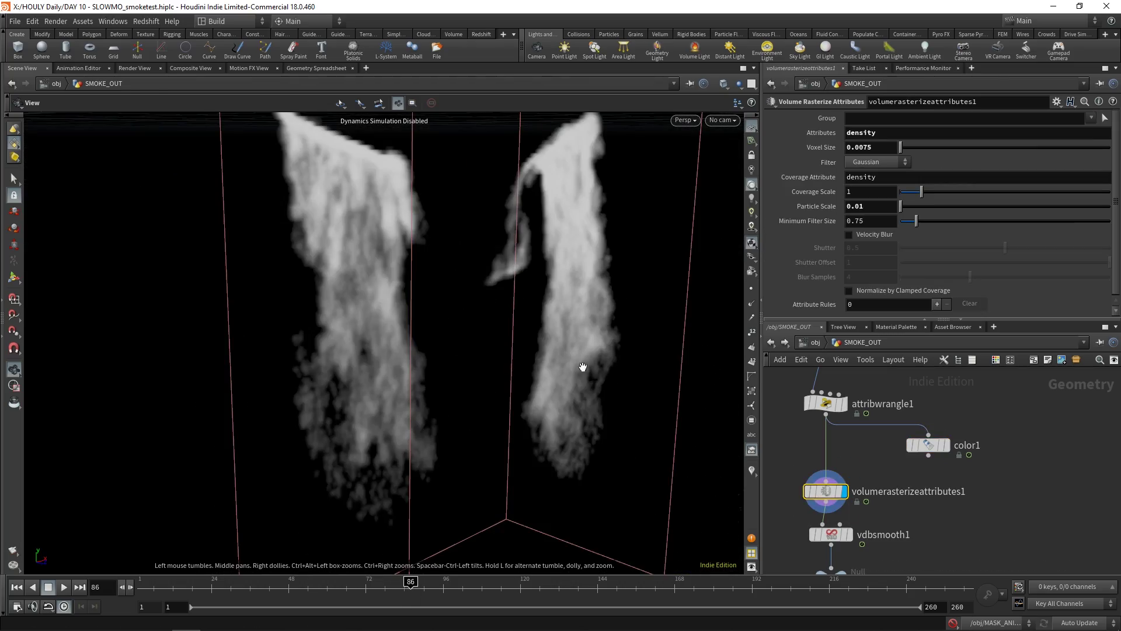
pyautogui.moveTo(583, 366); pyautogui.dragTo(619, 356)
pyautogui.click(848, 535)
pyautogui.scroll(1, 864, 455)
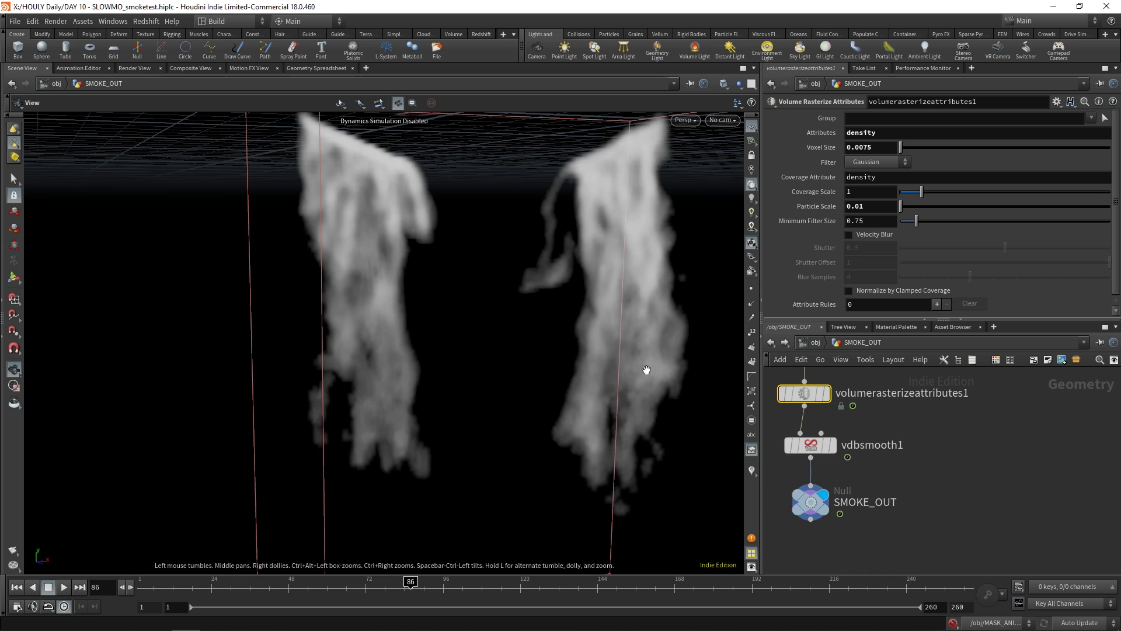
# Open the SMOKE material in matnet1 and review the scatter and absorption coefficients and remap ramps of Volume1
pyautogui.click(983, 431)
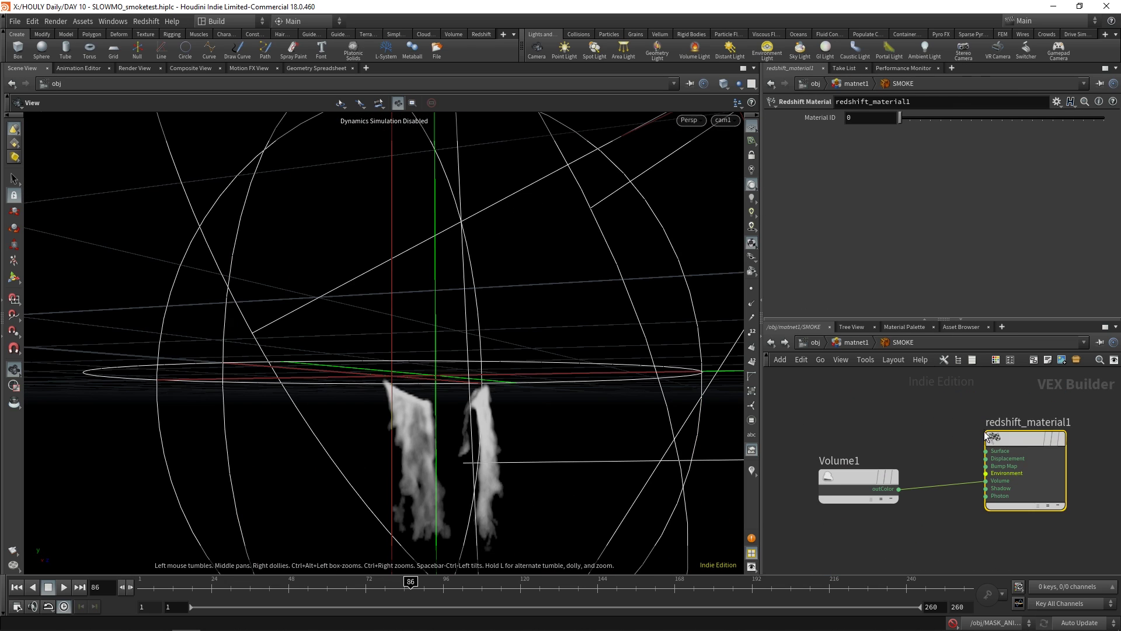
pyautogui.click(904, 476)
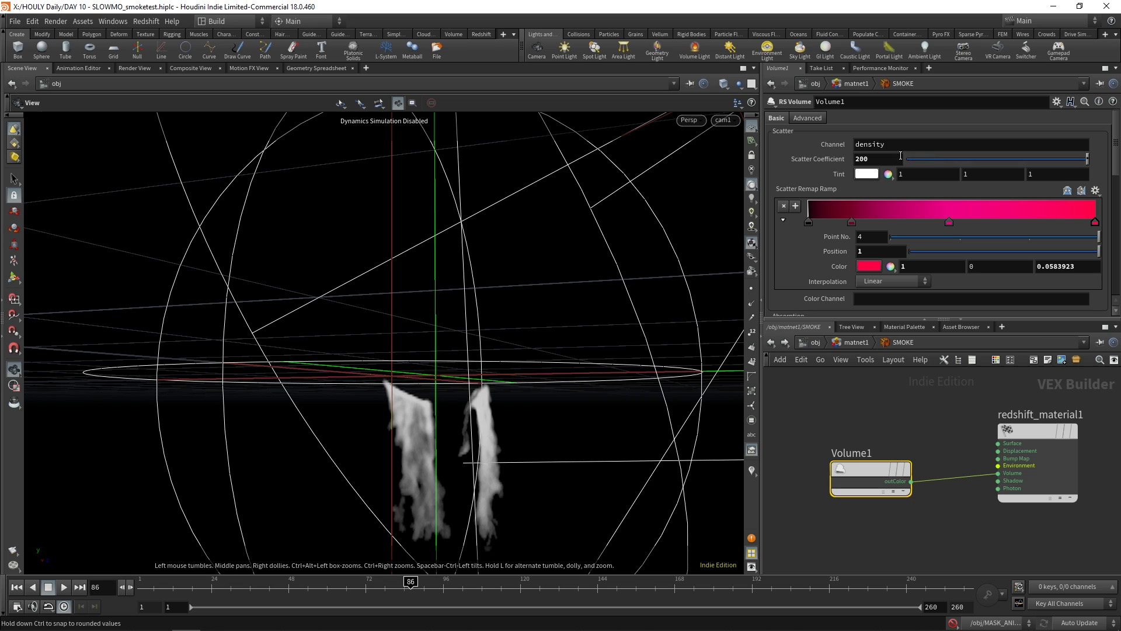
pyautogui.click(858, 158)
pyautogui.scroll(-5, 833, 185)
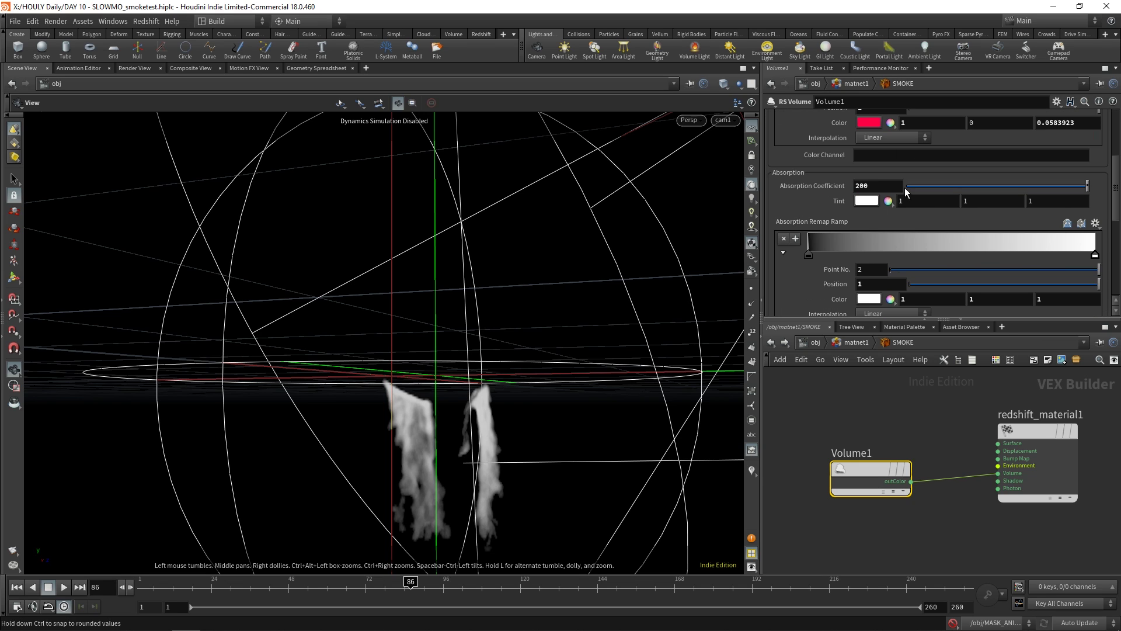
pyautogui.scroll(5, 835, 258)
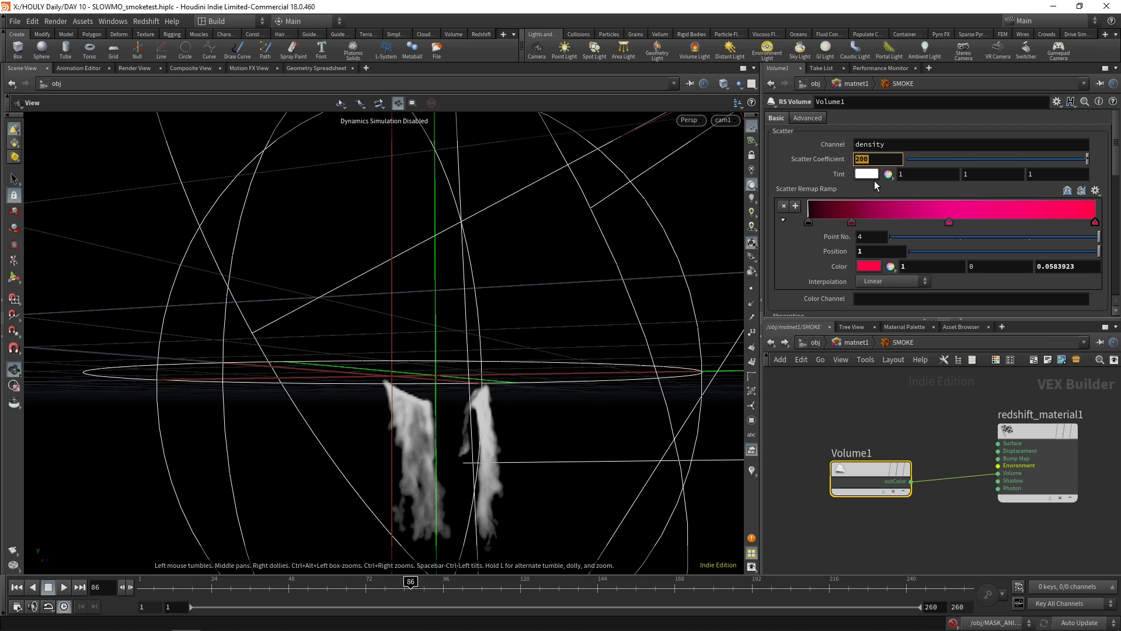
pyautogui.scroll(-1, 784, 179)
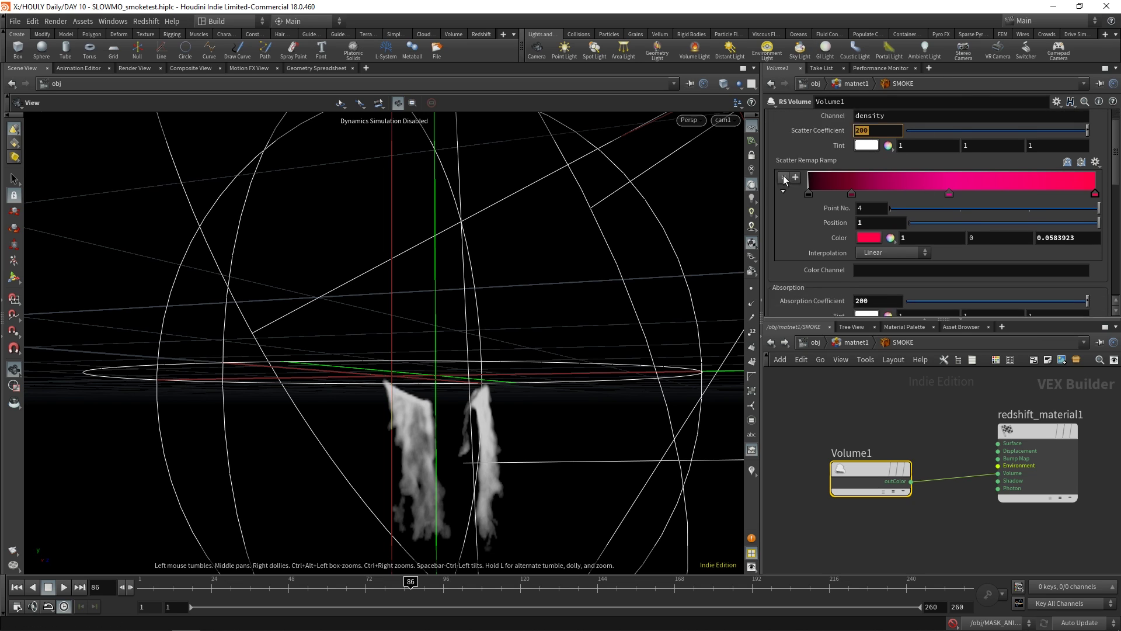
pyautogui.scroll(-2, 785, 180)
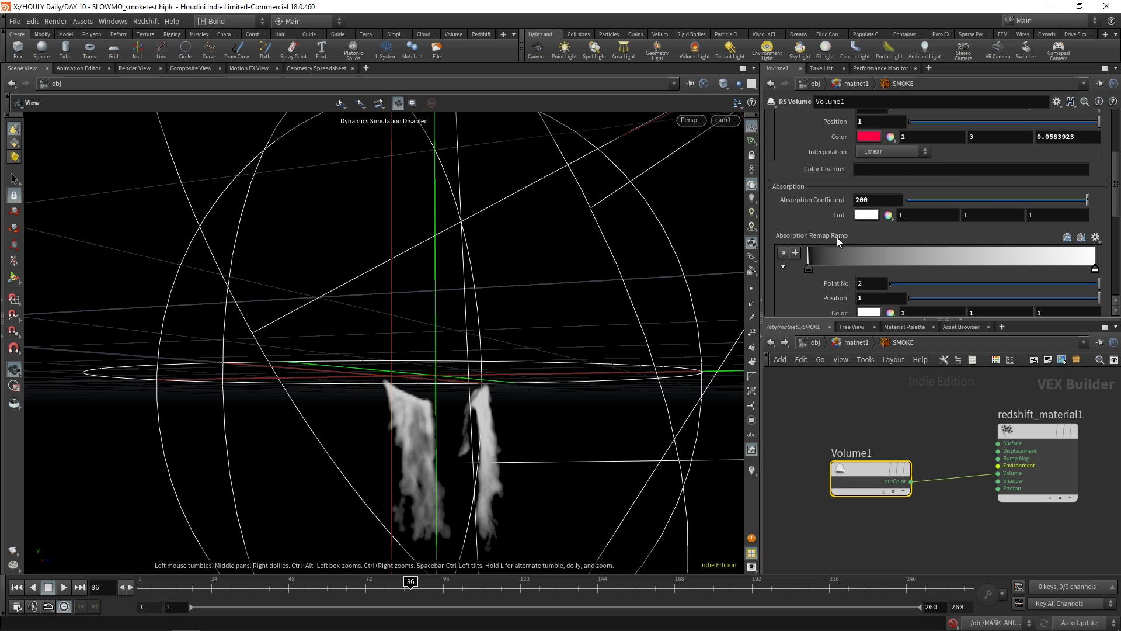
# Return to the object level and preview the smoke in the Redshift Render View
pyautogui.click(815, 83)
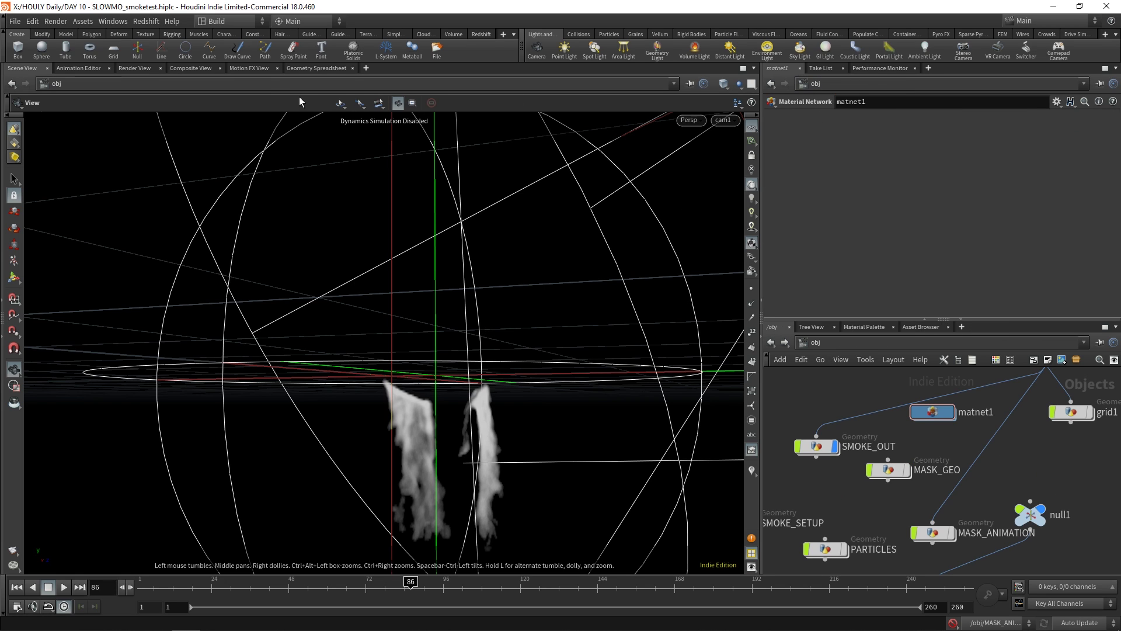
pyautogui.click(146, 22)
pyautogui.click(180, 69)
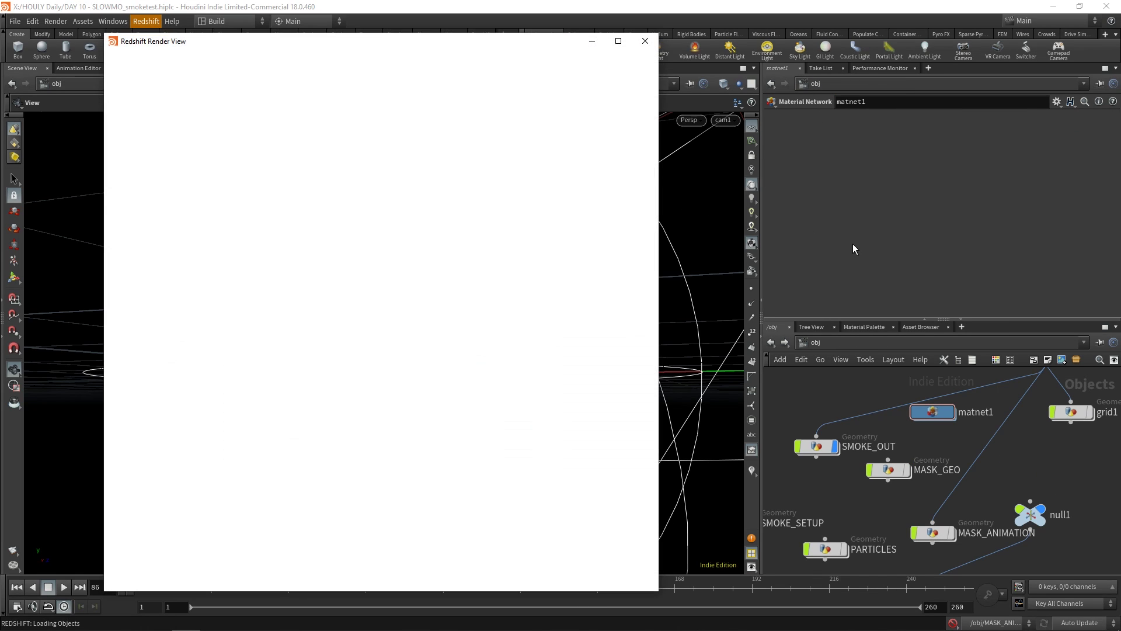
pyautogui.scroll(2, 460, 378)
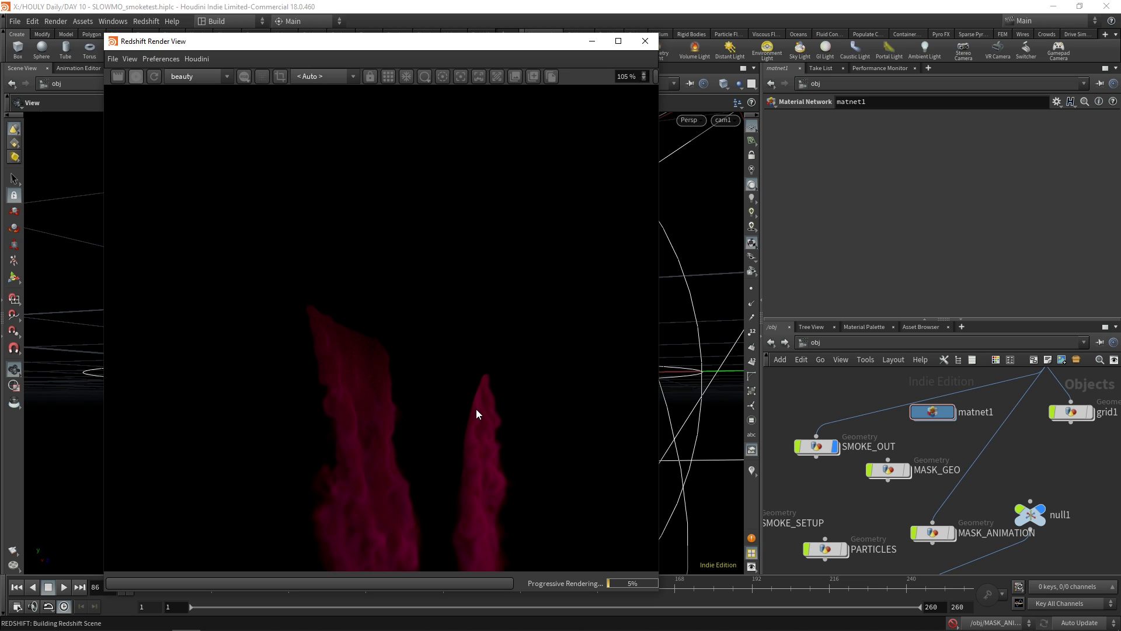
# Look inside SMOKE_OUT's network, and return to the object level to check its assigned render material
pyautogui.click(817, 447)
pyautogui.doubleClick(816, 447)
pyautogui.click(816, 422)
pyautogui.moveTo(853, 386); pyautogui.dragTo(869, 407)
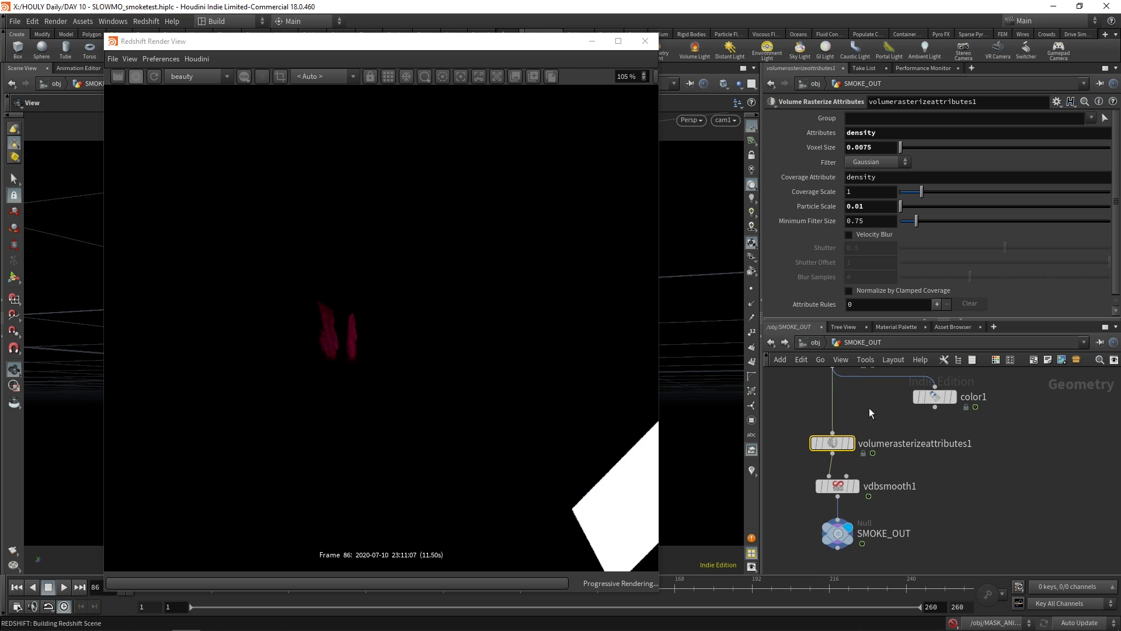
pyautogui.click(815, 343)
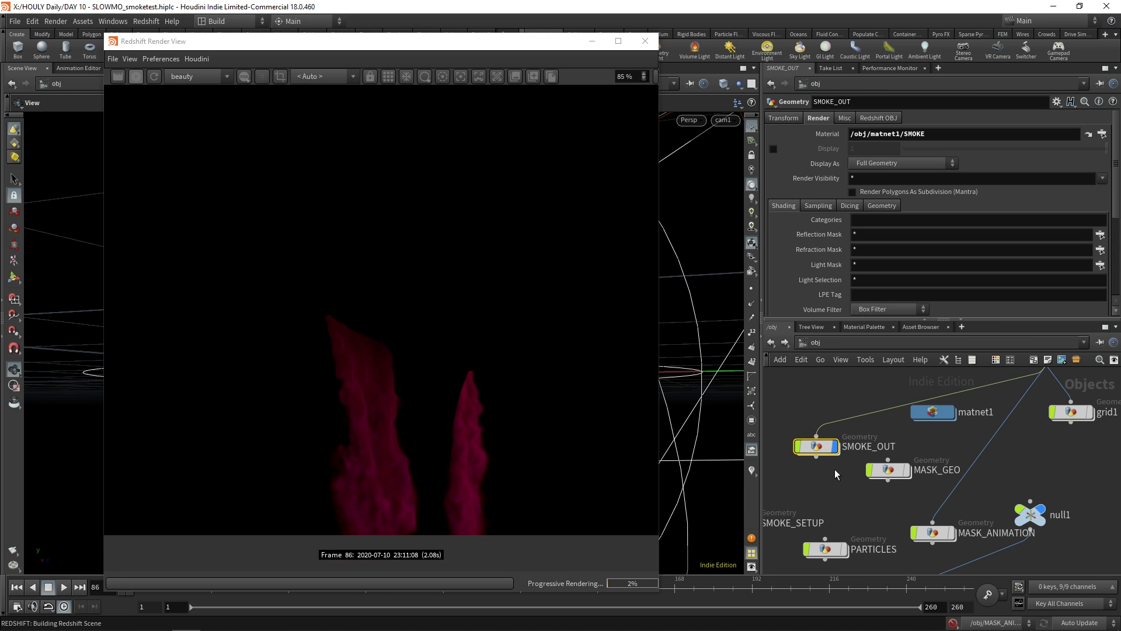
# Select the rslight2 light and examine its volume contribution scale and volume samples
pyautogui.moveTo(835, 474); pyautogui.dragTo(963, 407, button='middle')
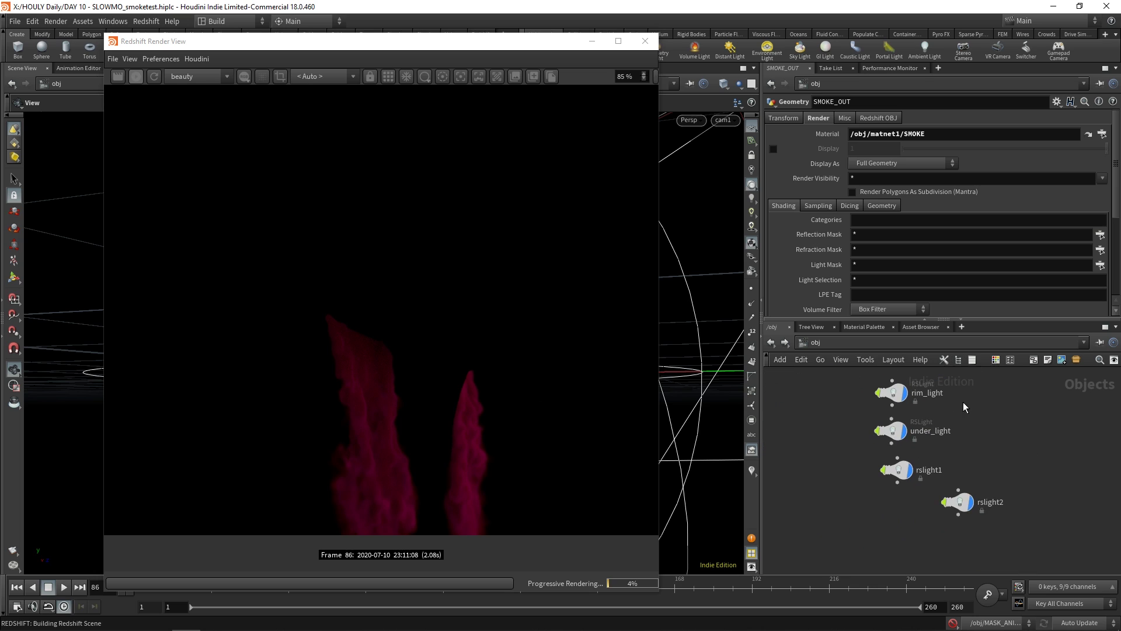
pyautogui.scroll(1, 988, 477)
pyautogui.moveTo(952, 505); pyautogui.dragTo(873, 520)
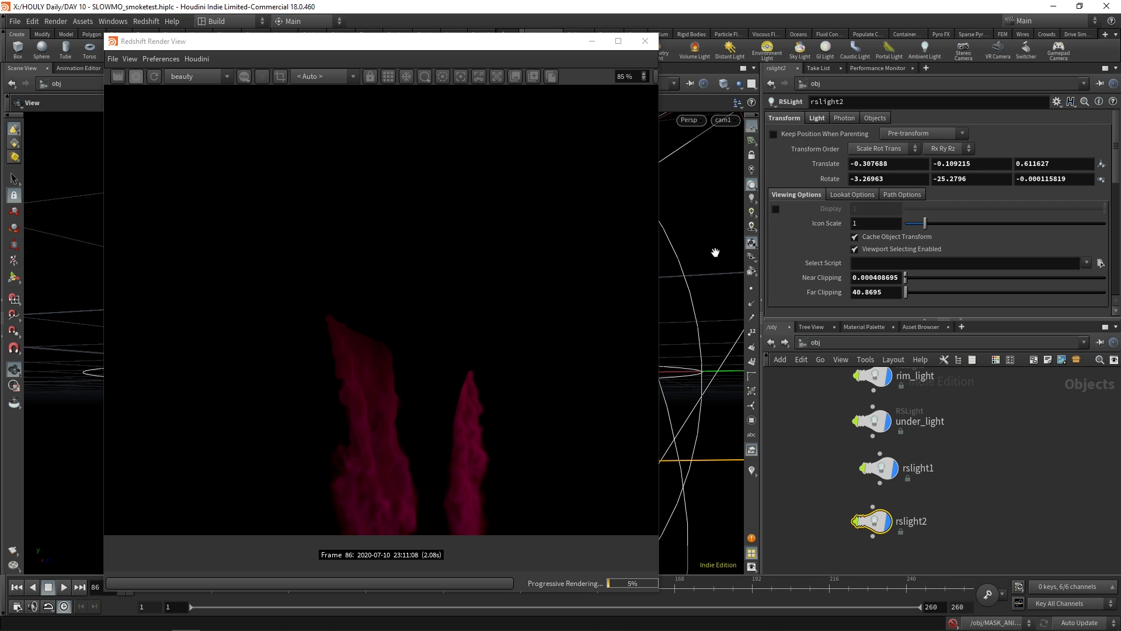
pyautogui.click(817, 118)
pyautogui.scroll(-10, 833, 208)
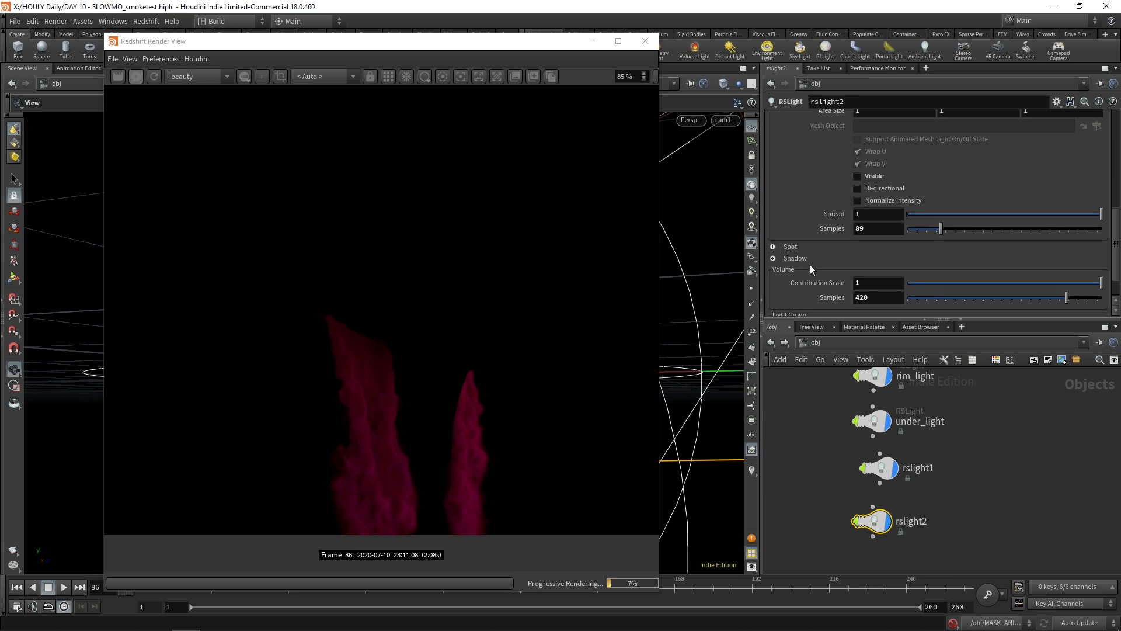
pyautogui.scroll(-2, 818, 260)
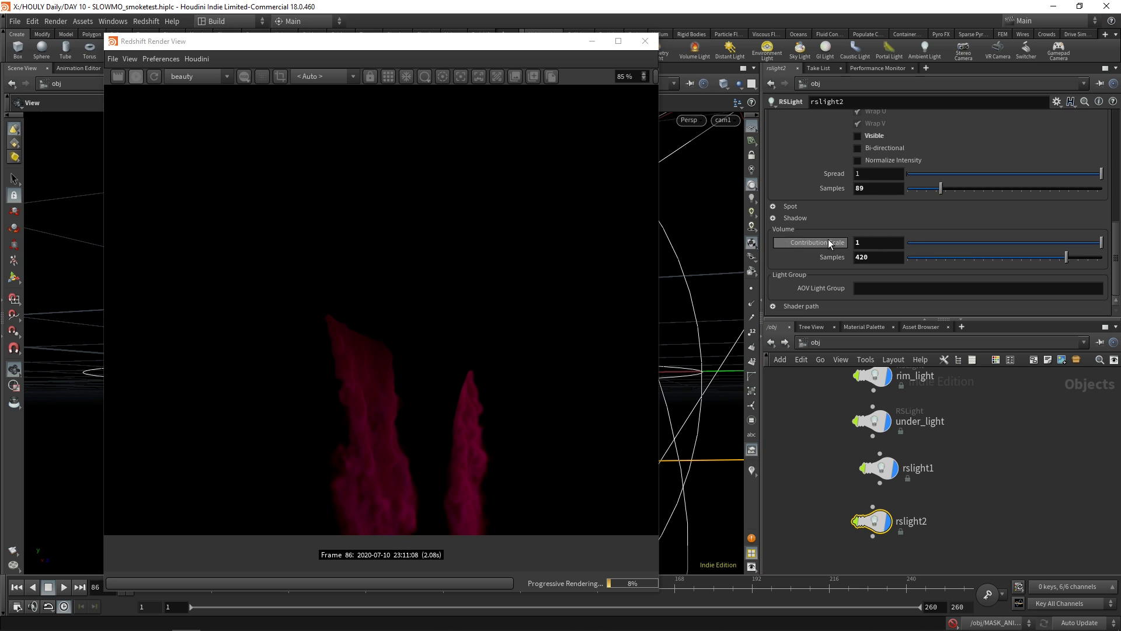
pyautogui.moveTo(935, 242); pyautogui.dragTo(914, 307)
# Check the Redshift output nodes in the out network, and return to the object level to select MASK_ANIMATION
pyautogui.click(675, 73)
pyautogui.rightClick(826, 352)
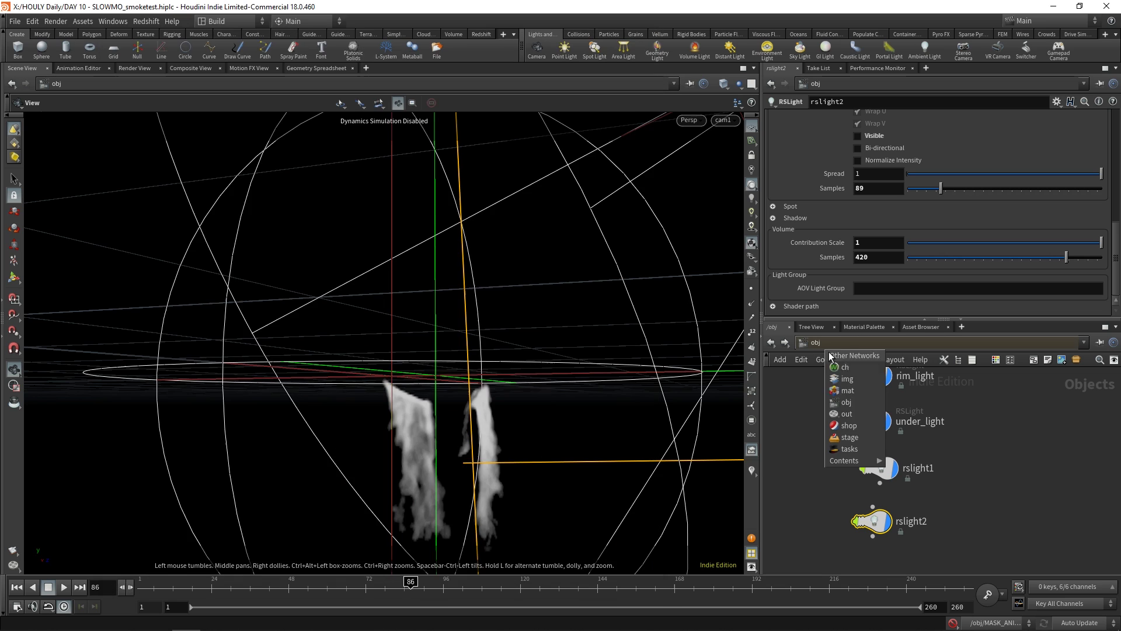
pyautogui.click(852, 409)
pyautogui.click(816, 344)
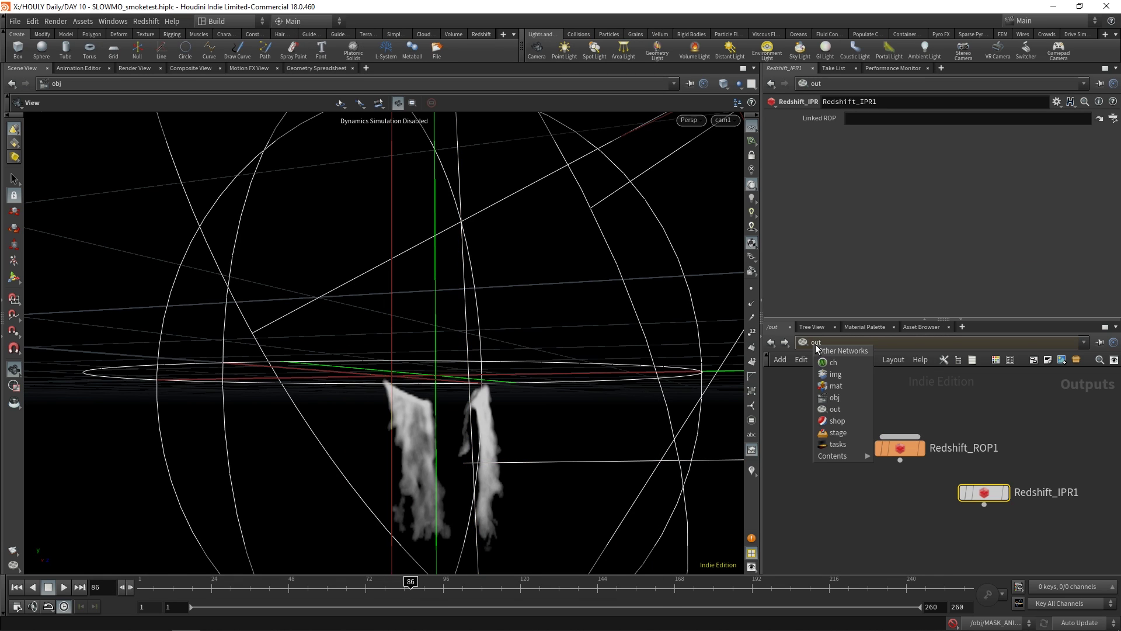
pyautogui.click(839, 398)
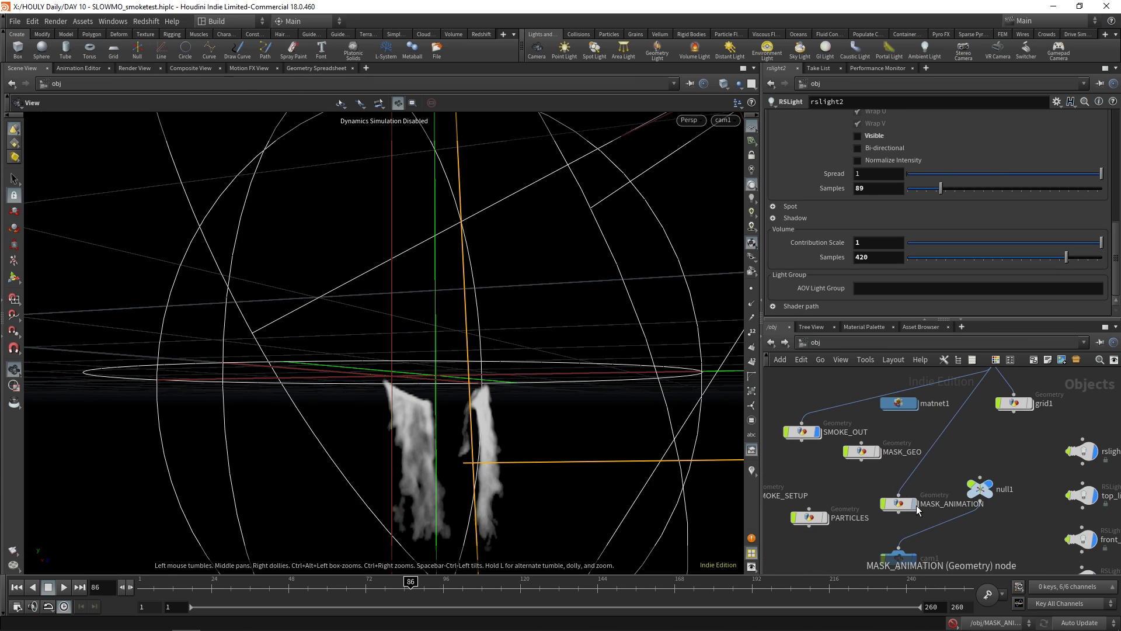
pyautogui.click(914, 504)
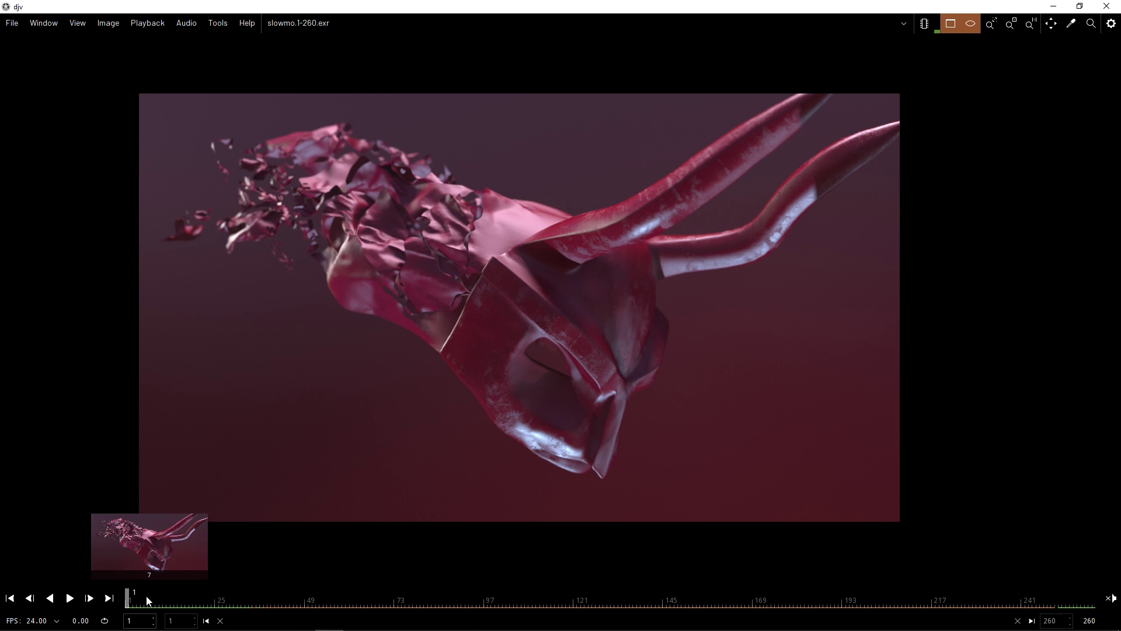
# In DJV, scrub the slowmo.1-260.exr render to frame 199 and inspect the mask up close
pyautogui.moveTo(143, 602); pyautogui.dragTo(864, 602)
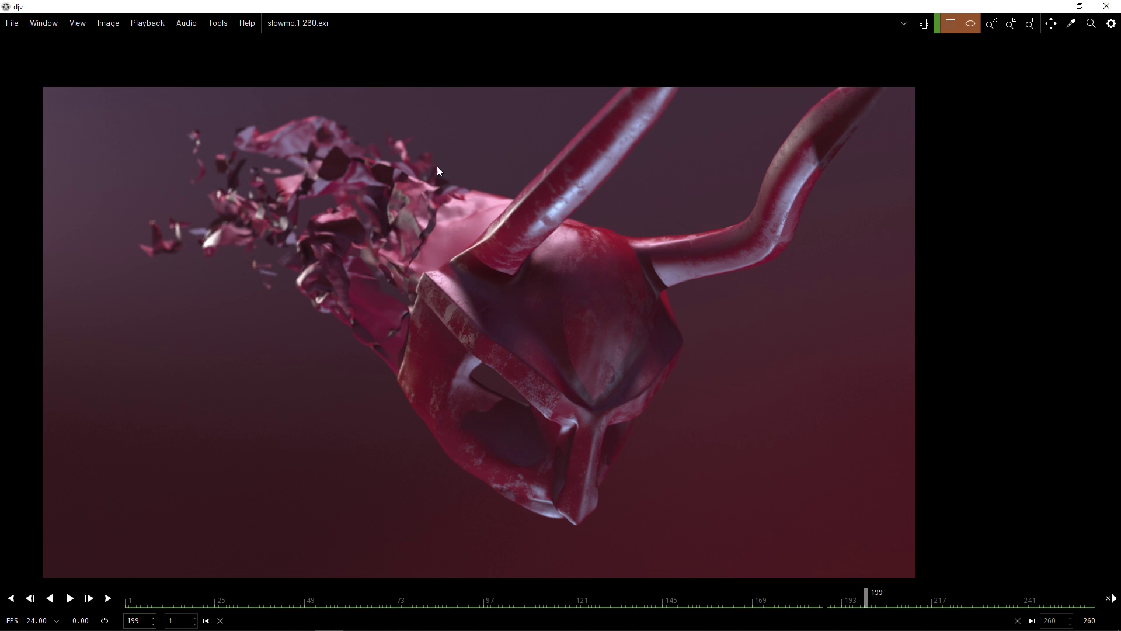
pyautogui.scroll(-1, 472, 523)
pyautogui.scroll(2, 496, 428)
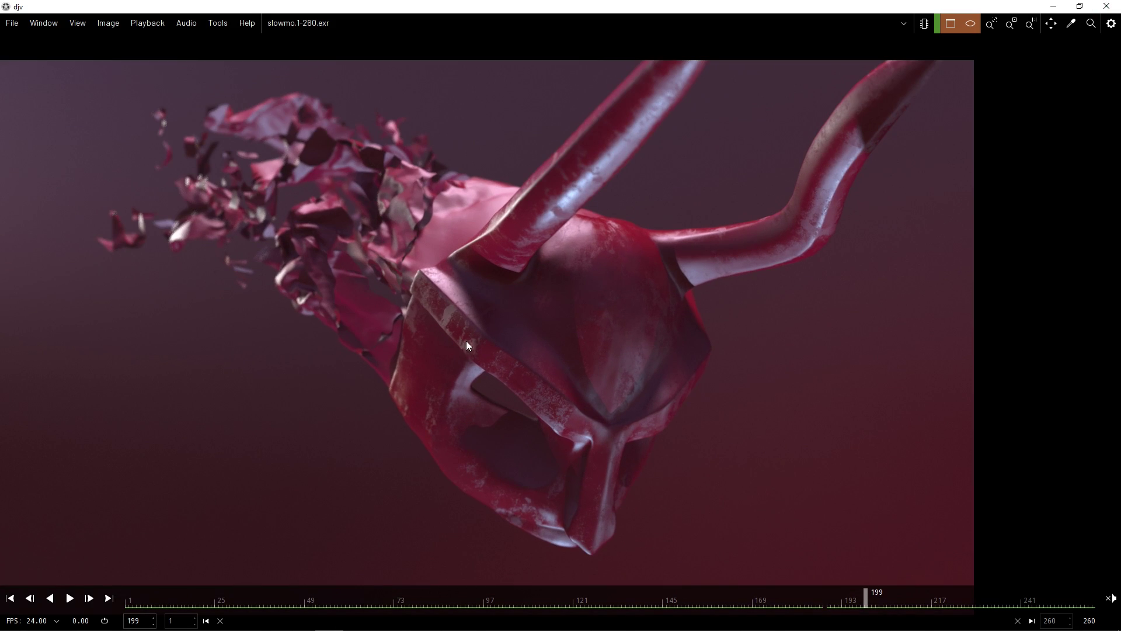
pyautogui.scroll(-1, 470, 350)
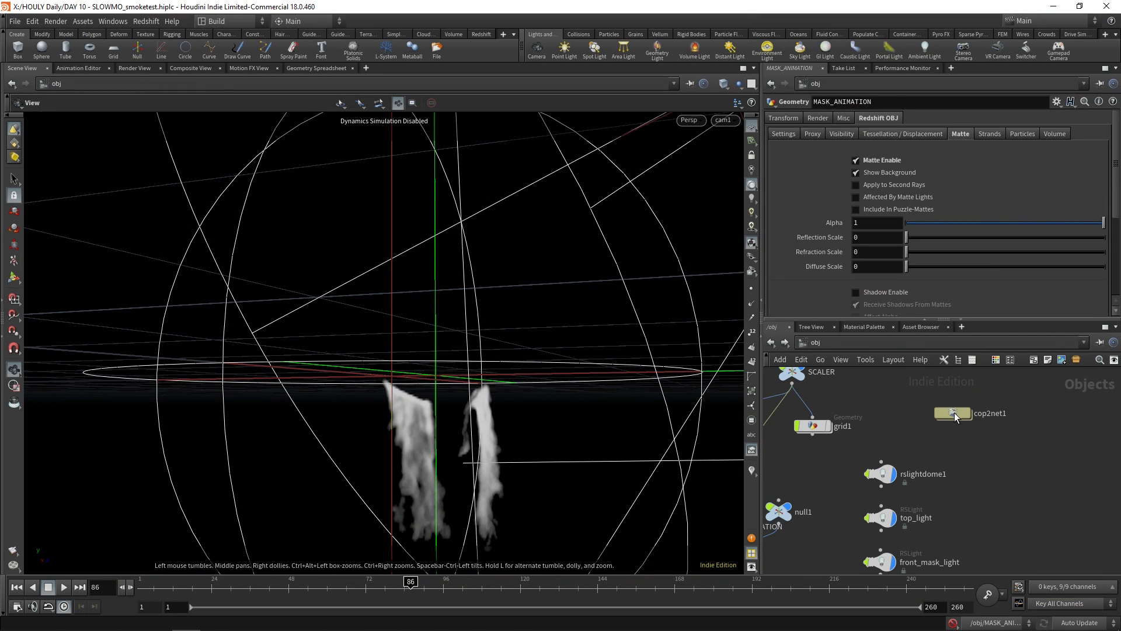
# Switch back to Houdini, open cop2net1 and show its slowmo_F_exr image in the Composite View
pyautogui.doubleClick(964, 470)
pyautogui.scroll(6, 997, 434)
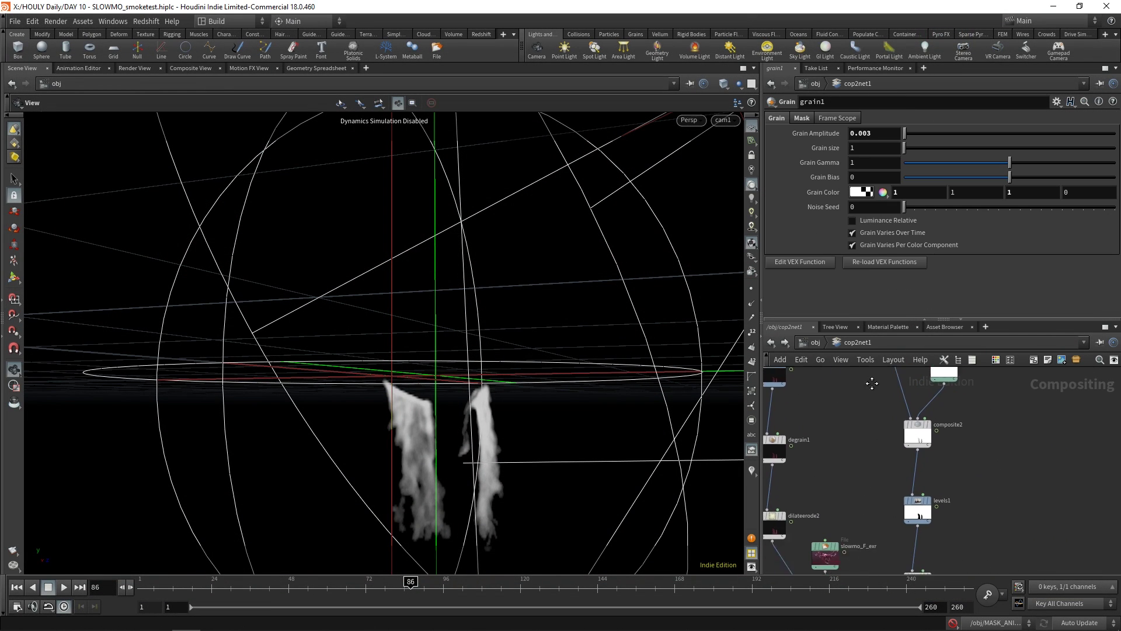
pyautogui.click(190, 68)
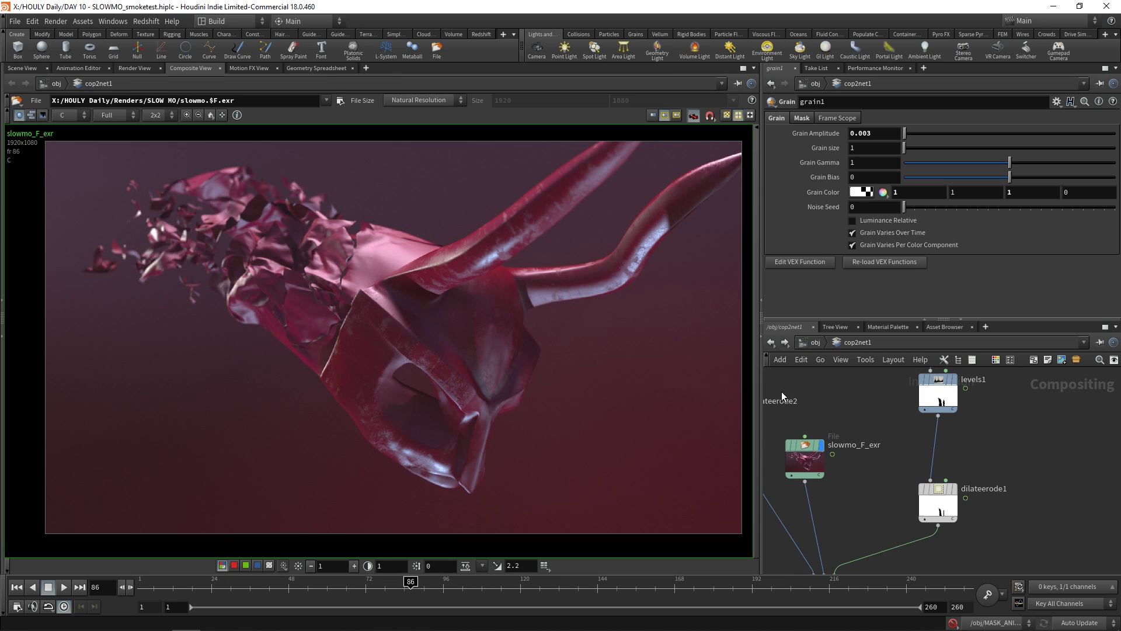
# Display the slowmoSmoke_F_exr render and follow its compositing chain through colorcorrect1, hsv1, degrain1 and dilateerode2
pyautogui.scroll(2, 935, 435)
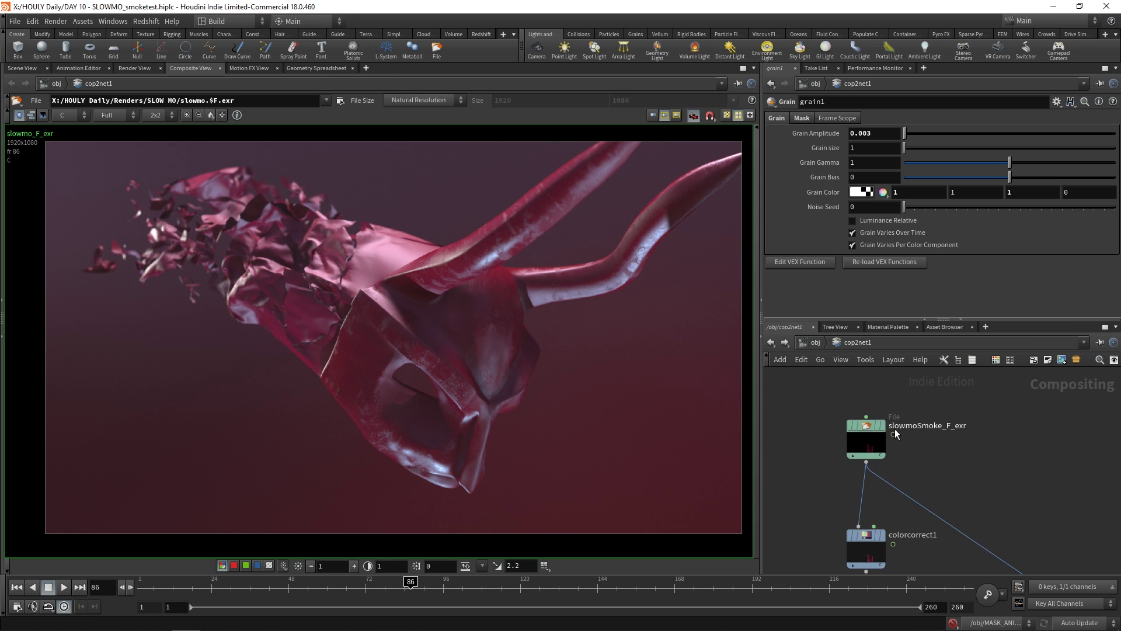
pyautogui.click(883, 426)
pyautogui.moveTo(1010, 497); pyautogui.dragTo(1006, 426, button='middle')
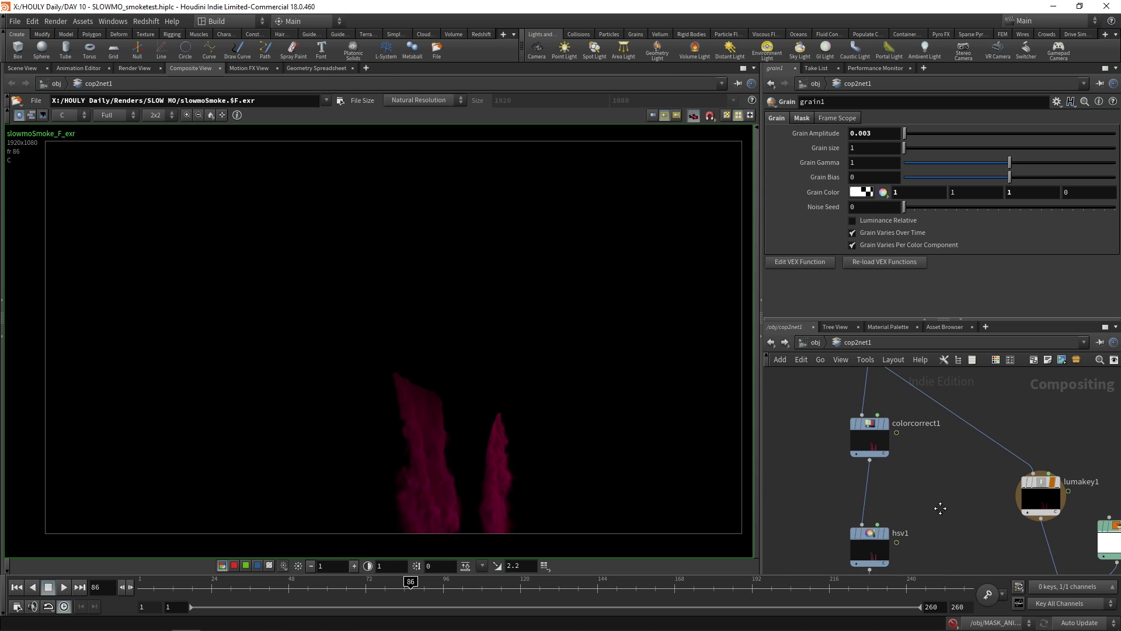
pyautogui.moveTo(938, 508); pyautogui.dragTo(909, 338, button='middle')
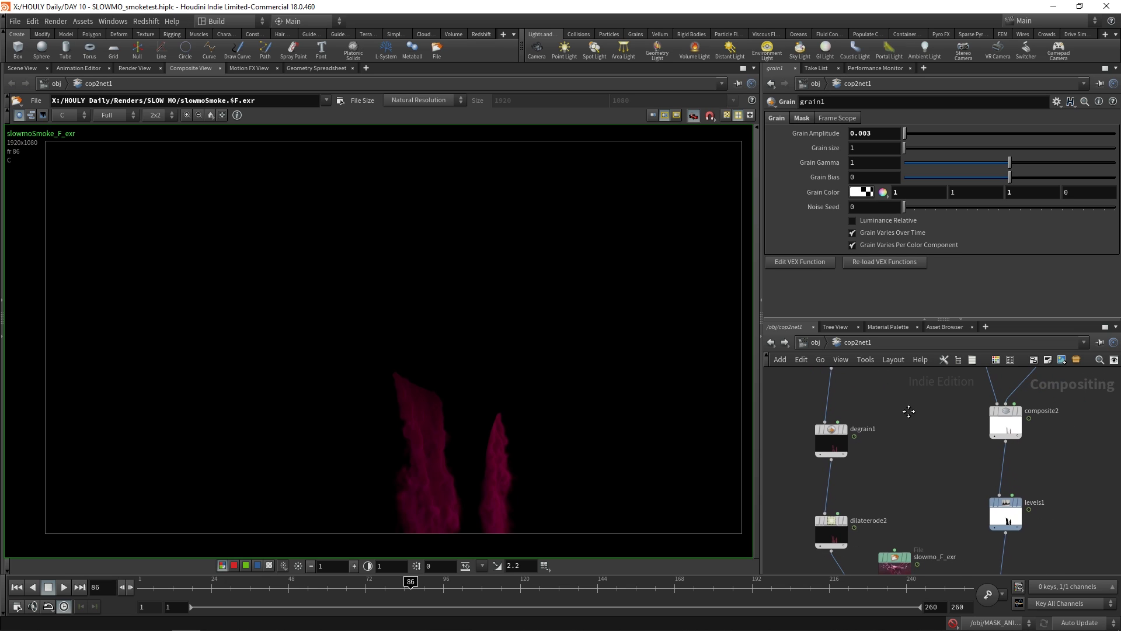
# Display composite3 and inspect up close how the smoke sits over the black mask matte
pyautogui.moveTo(1051, 525); pyautogui.dragTo(1051, 490, button='middle')
pyautogui.click(1016, 487)
pyautogui.click(1019, 485)
pyautogui.scroll(5, 448, 397)
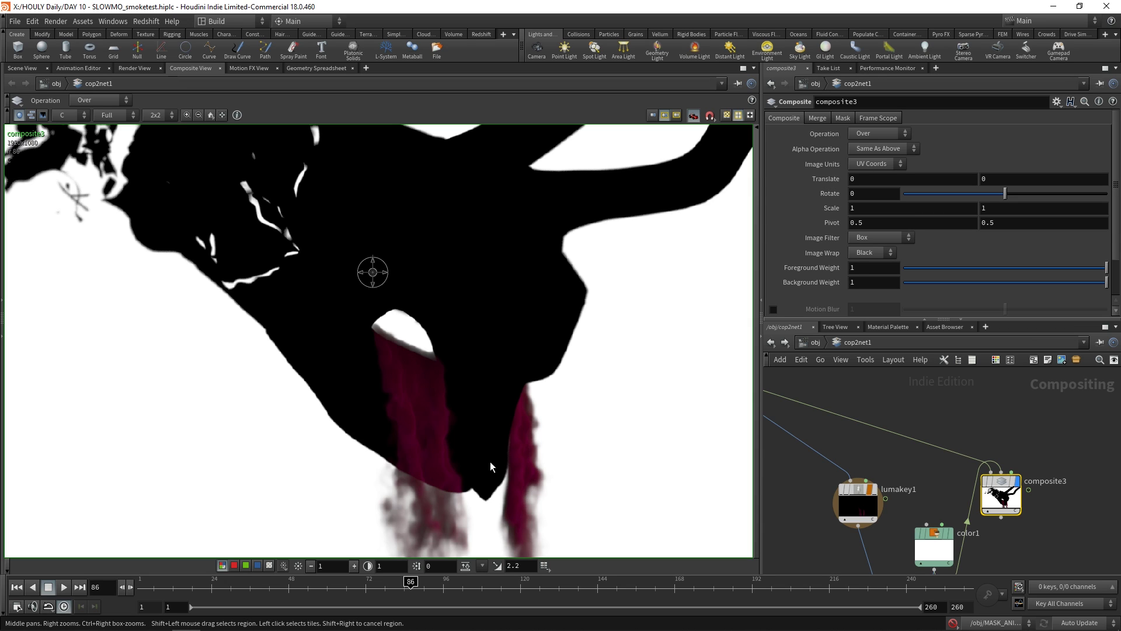
pyautogui.moveTo(489, 461); pyautogui.dragTo(390, 426, button='middle')
pyautogui.moveTo(274, 224); pyautogui.dragTo(518, 376, button='middle')
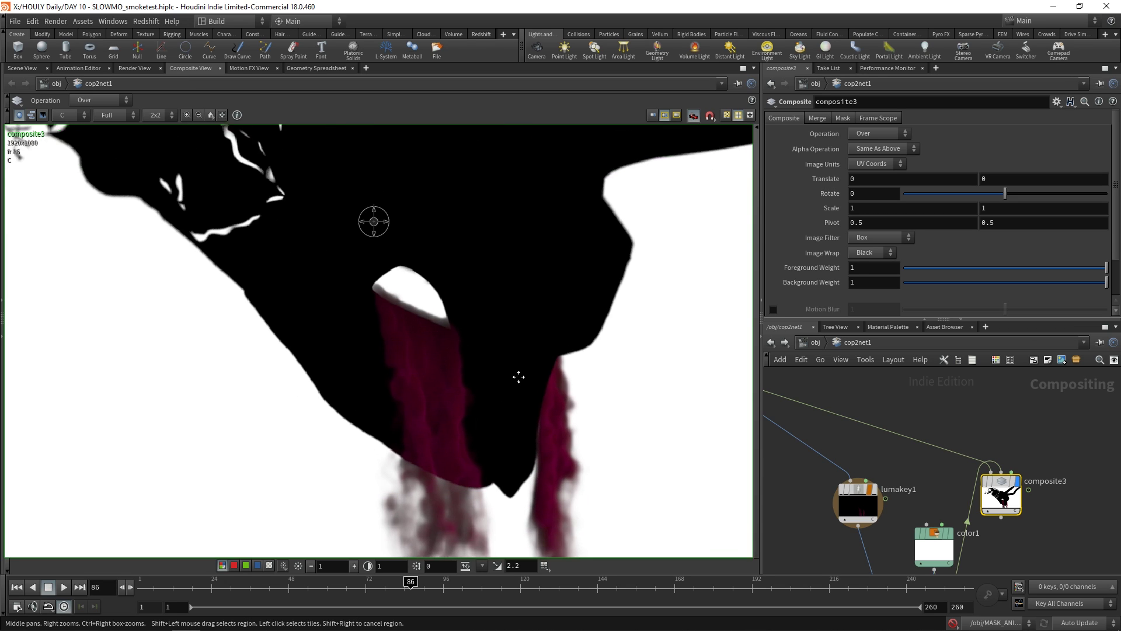
pyautogui.moveTo(518, 376); pyautogui.dragTo(278, 164, button='right')
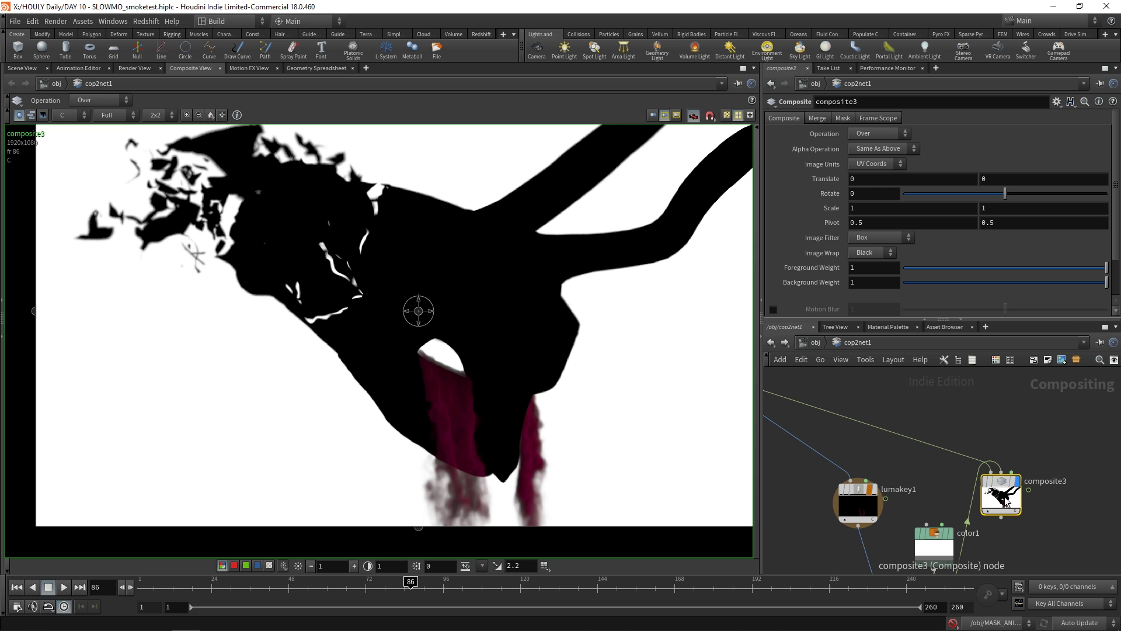
pyautogui.scroll(3, 505, 429)
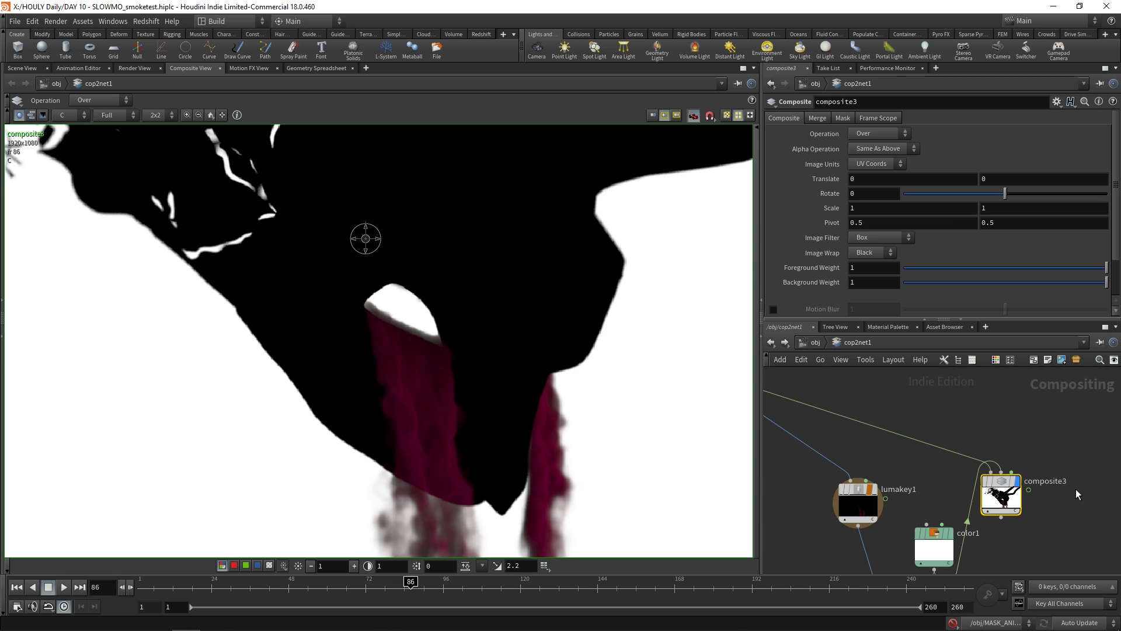
# Follow the smoke matte chain by displaying composite2 and levels1 and checking the levels1 settings
pyautogui.click(926, 405)
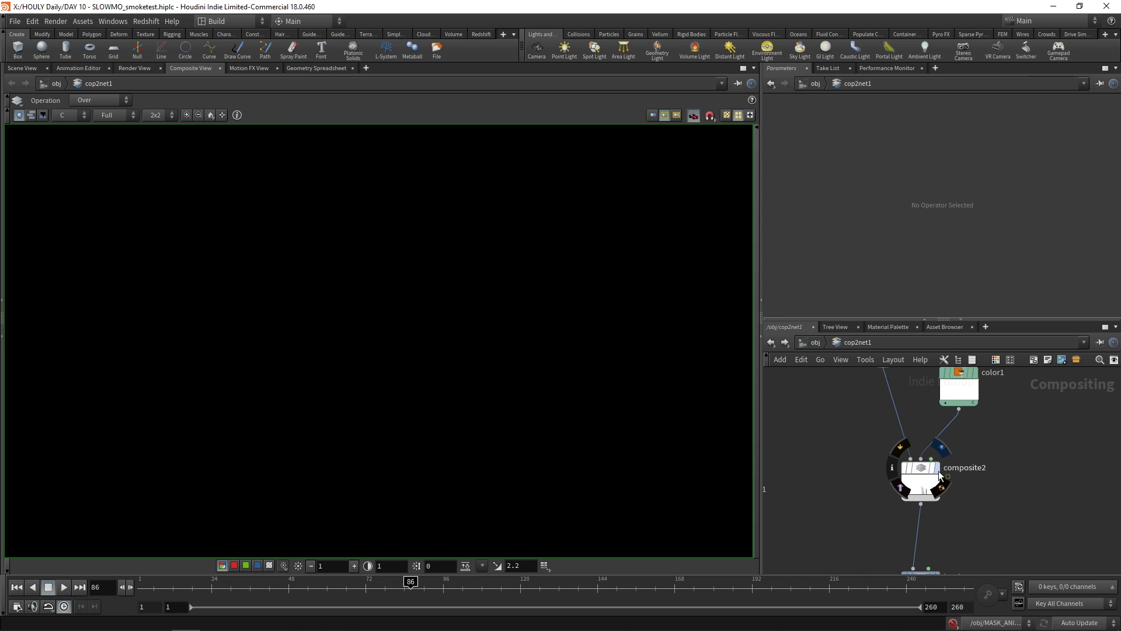
pyautogui.click(921, 476)
pyautogui.click(912, 495)
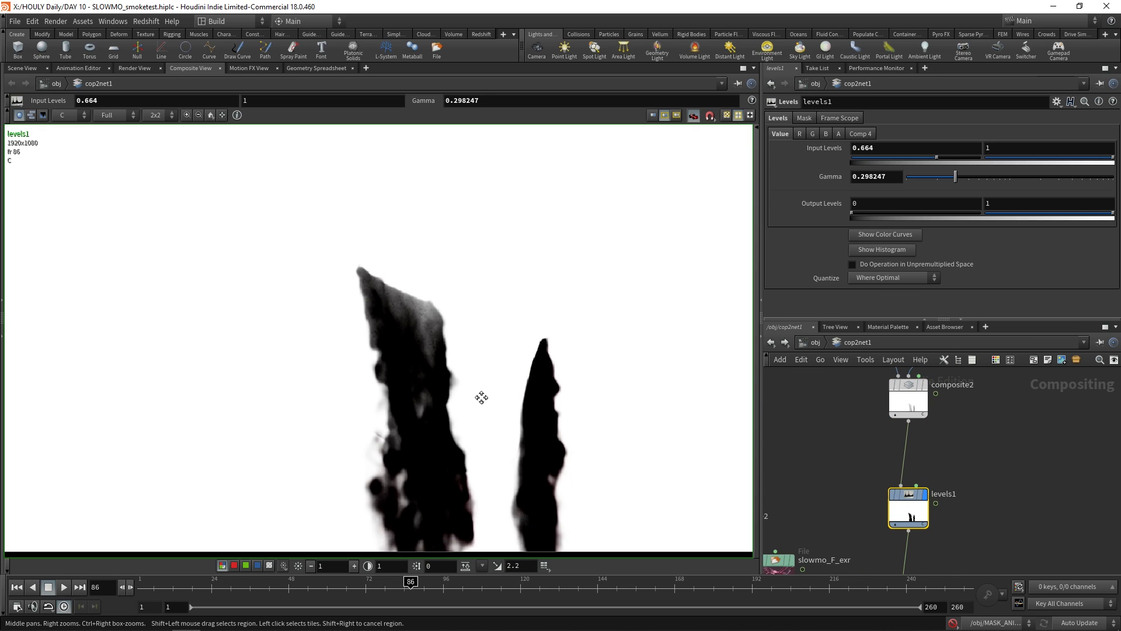
pyautogui.moveTo(907, 539); pyautogui.dragTo(949, 451, button='middle')
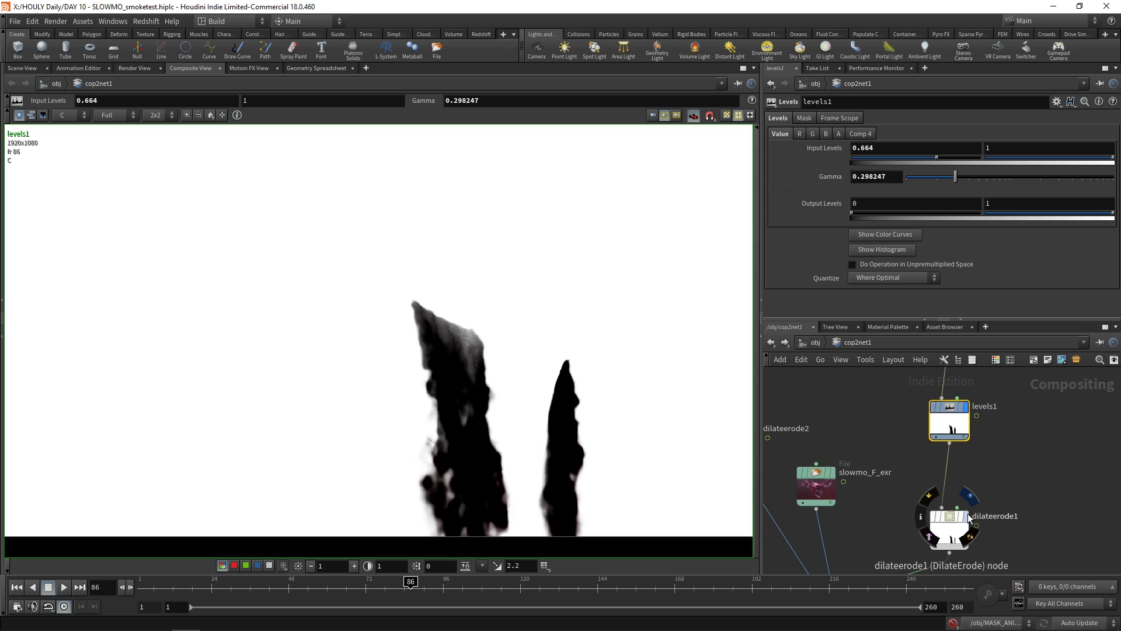
# Display composite1 and bypass dilateerode1 and dilateerode2 to inspect their effect on the smoke edges
pyautogui.click(865, 526)
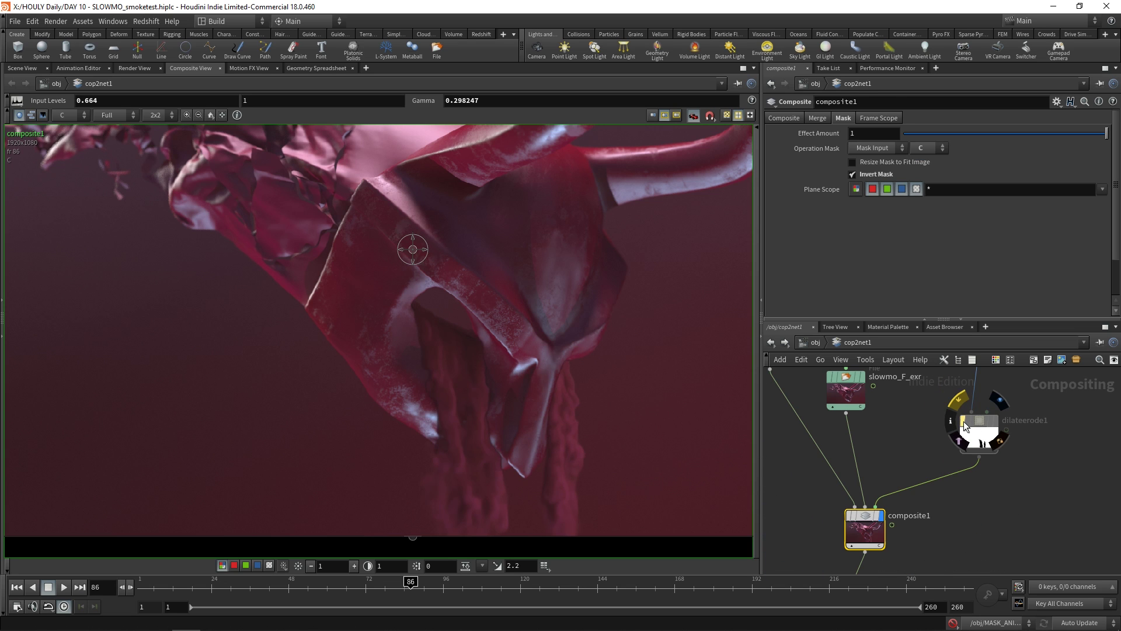
pyautogui.scroll(3, 461, 390)
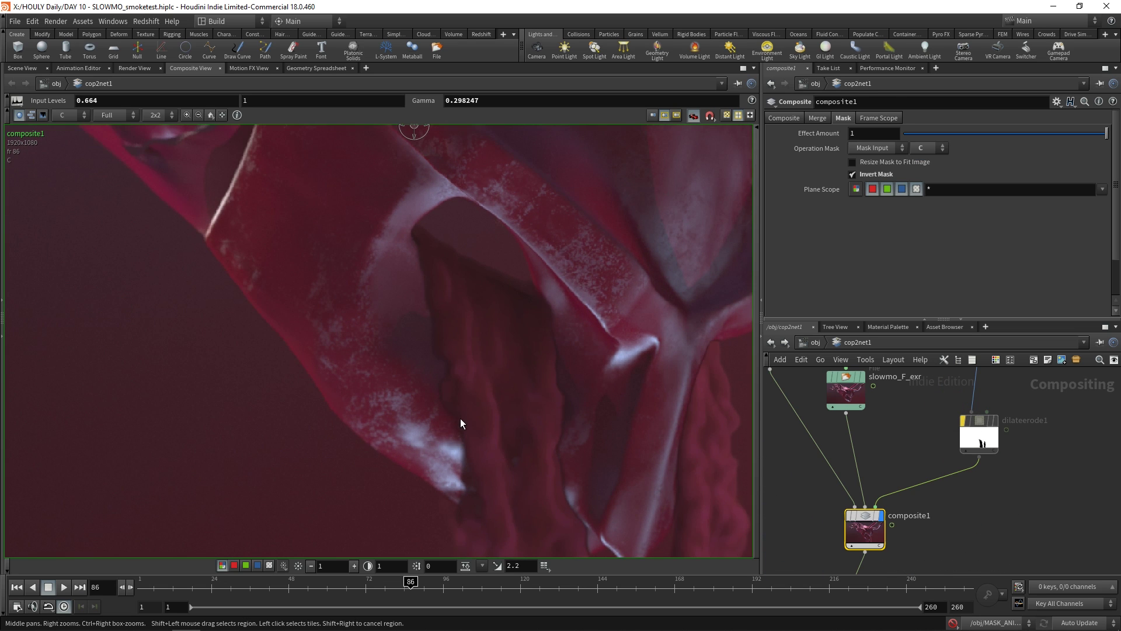
pyautogui.moveTo(922, 440); pyautogui.dragTo(864, 446, button='middle')
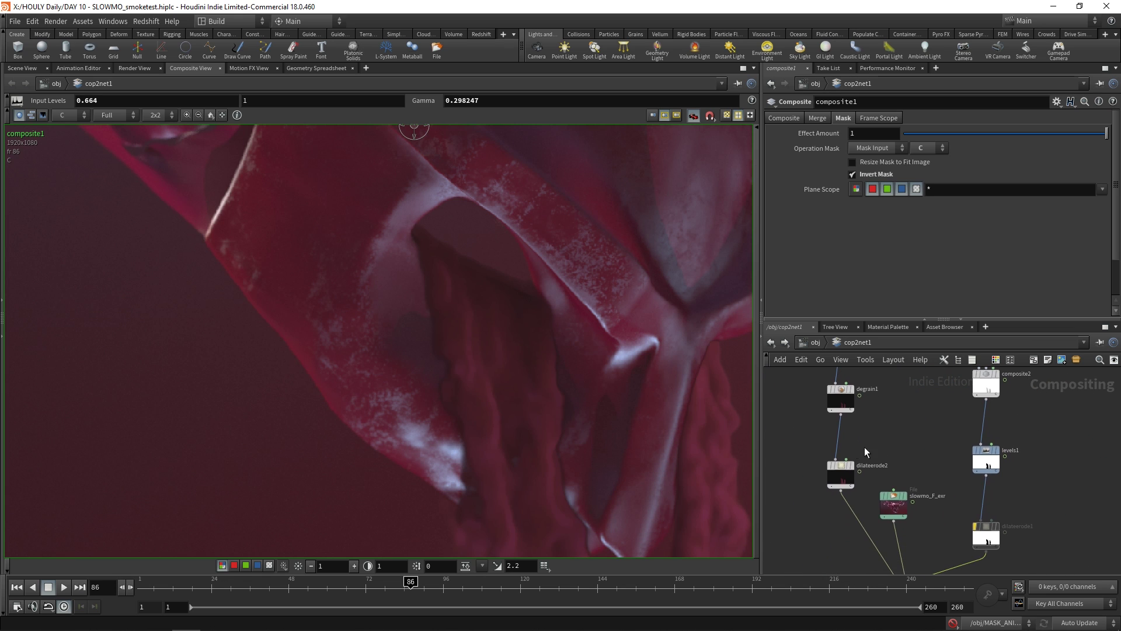
pyautogui.scroll(2, 841, 458)
pyautogui.click(823, 468)
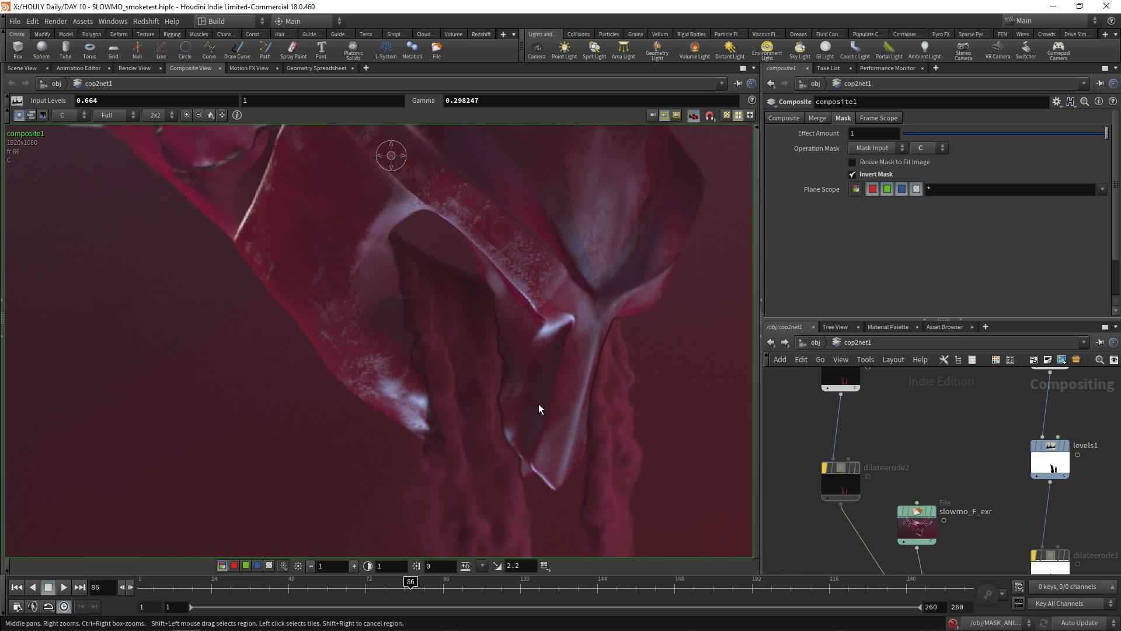
pyautogui.moveTo(539, 404); pyautogui.dragTo(525, 332, button='right')
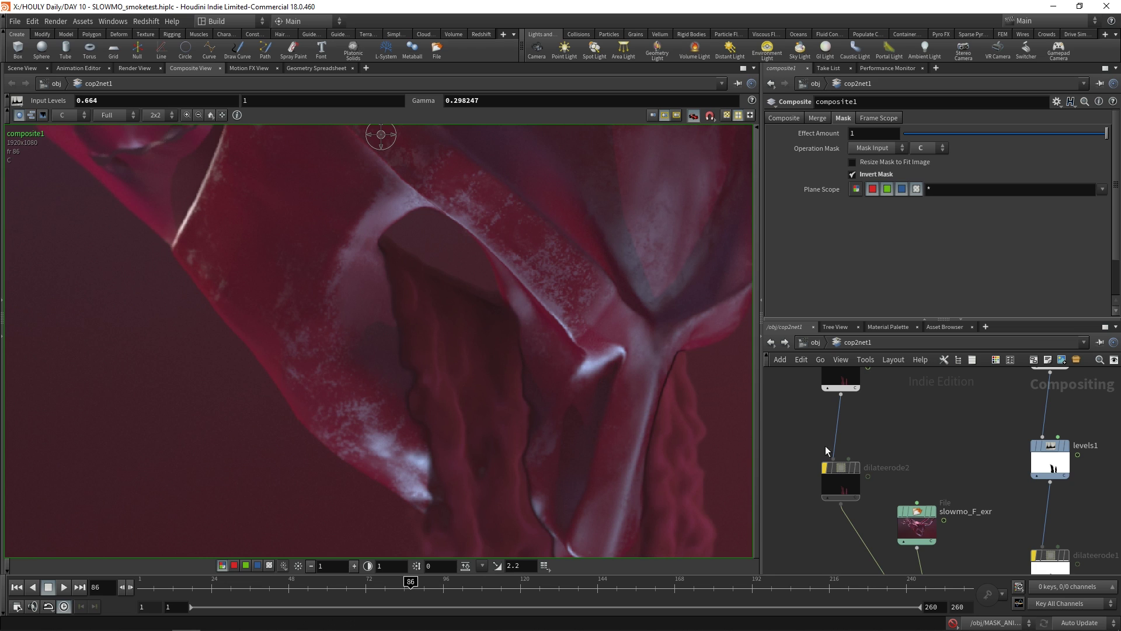
pyautogui.moveTo(984, 469); pyautogui.dragTo(908, 366, button='middle')
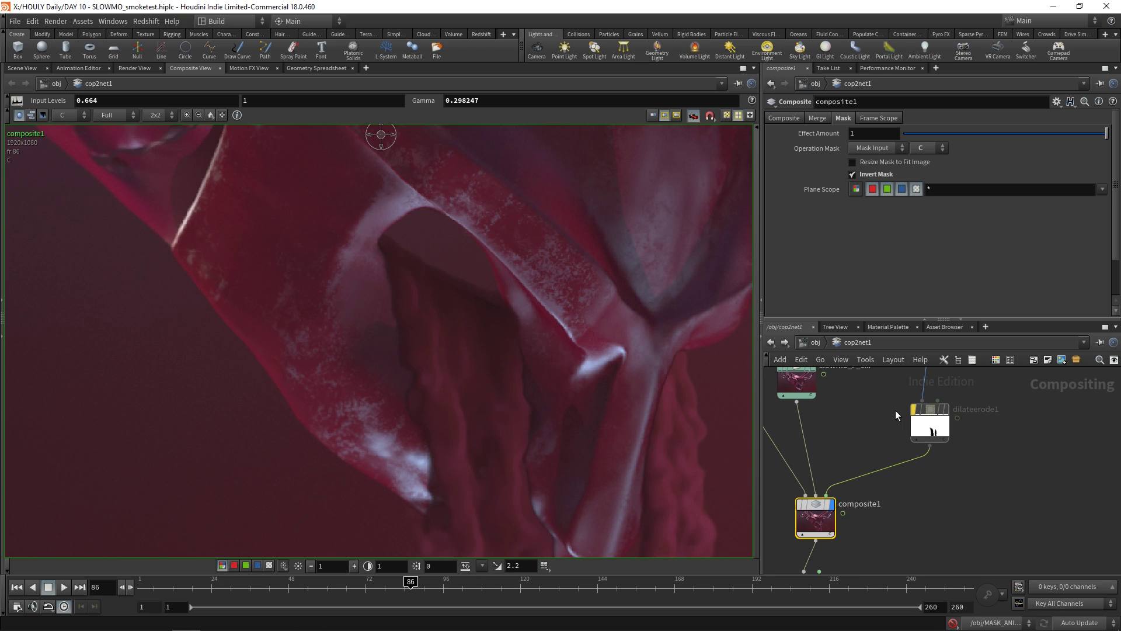
# Re-enable dilateerode1 and dilateerode2 and view the composited smoke in composite1
pyautogui.click(913, 409)
pyautogui.moveTo(469, 431); pyautogui.dragTo(510, 415, button='right')
pyautogui.moveTo(864, 459); pyautogui.dragTo(886, 481, button='middle')
pyautogui.moveTo(460, 328); pyautogui.dragTo(450, 328, button='right')
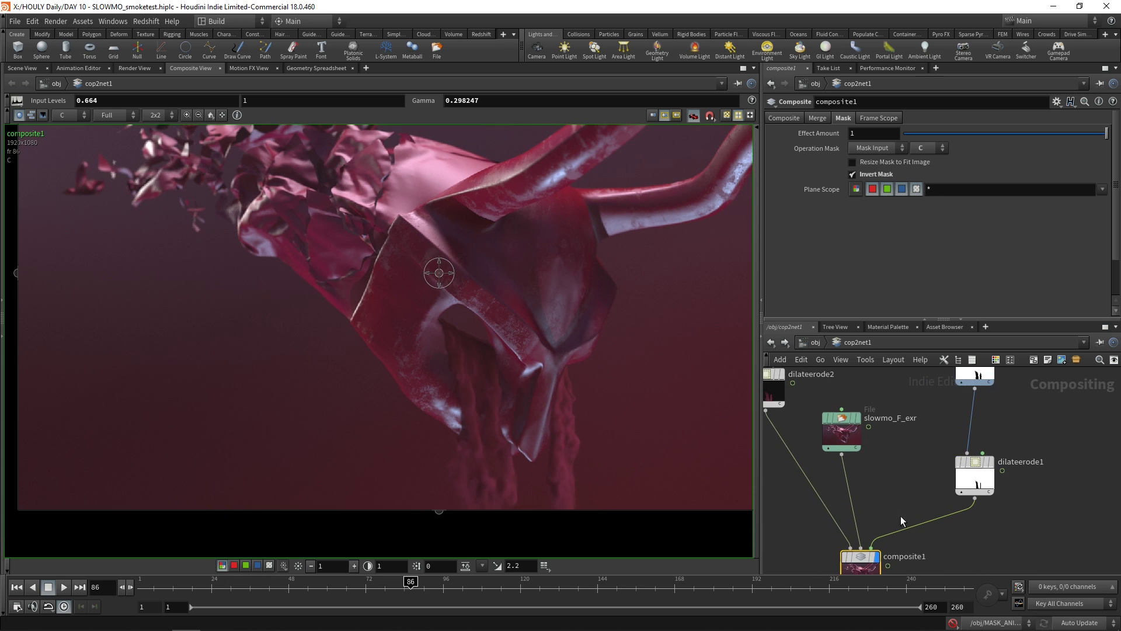
# Display hsv2 below composite1 and examine its HSV settings and the resulting image
pyautogui.moveTo(909, 543); pyautogui.dragTo(903, 391, button='middle')
pyautogui.moveTo(848, 488)
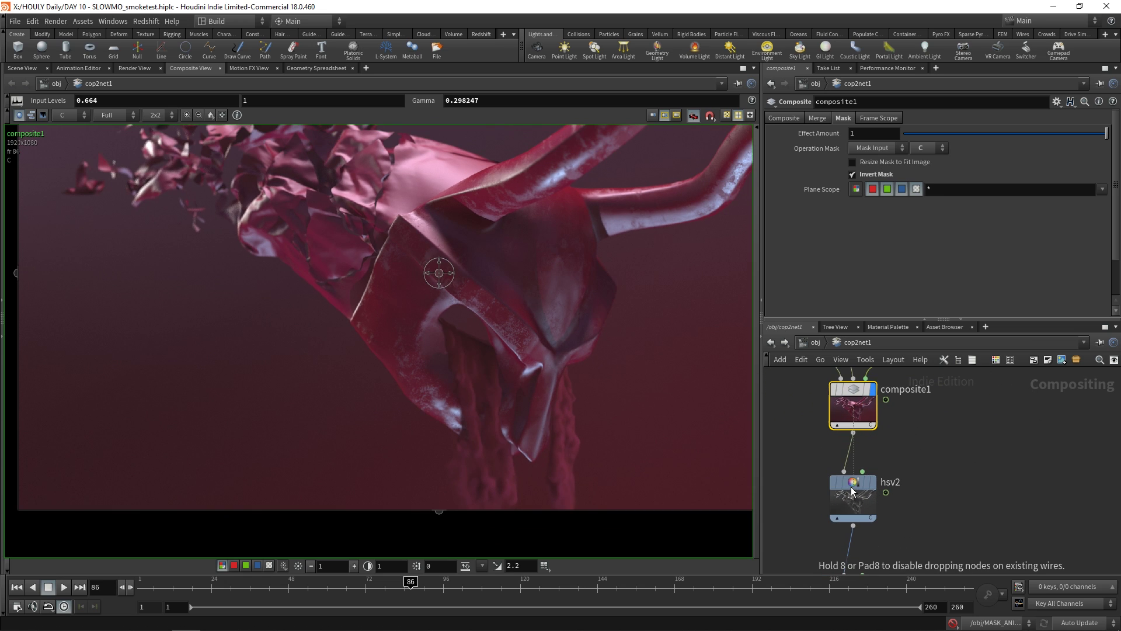
pyautogui.moveTo(568, 450); pyautogui.dragTo(476, 432, button='right')
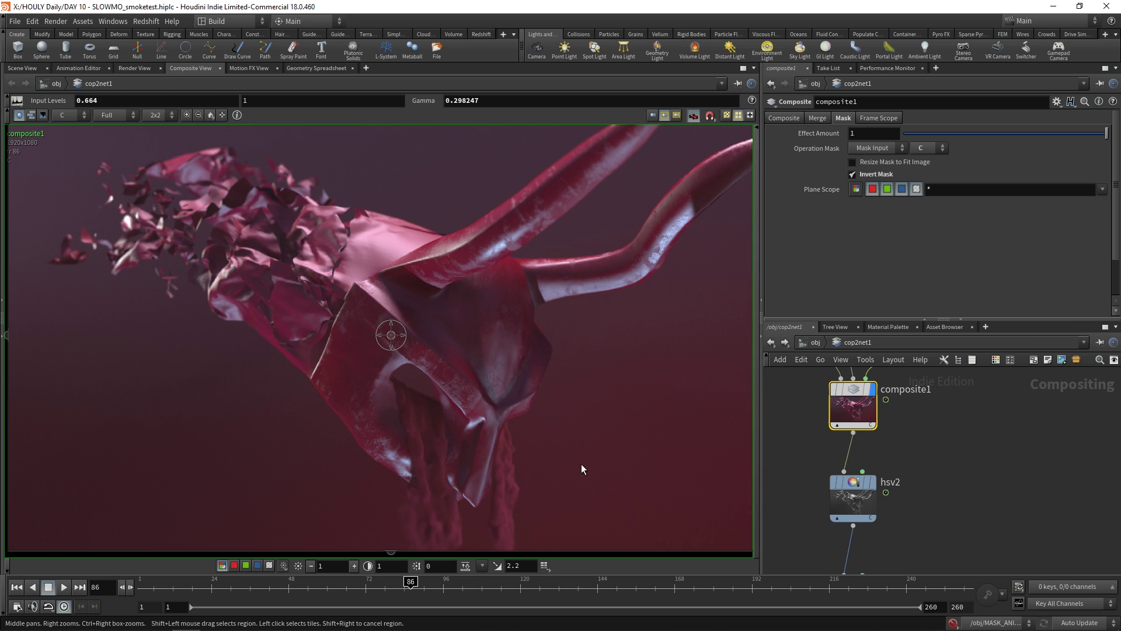
pyautogui.moveTo(875, 479)
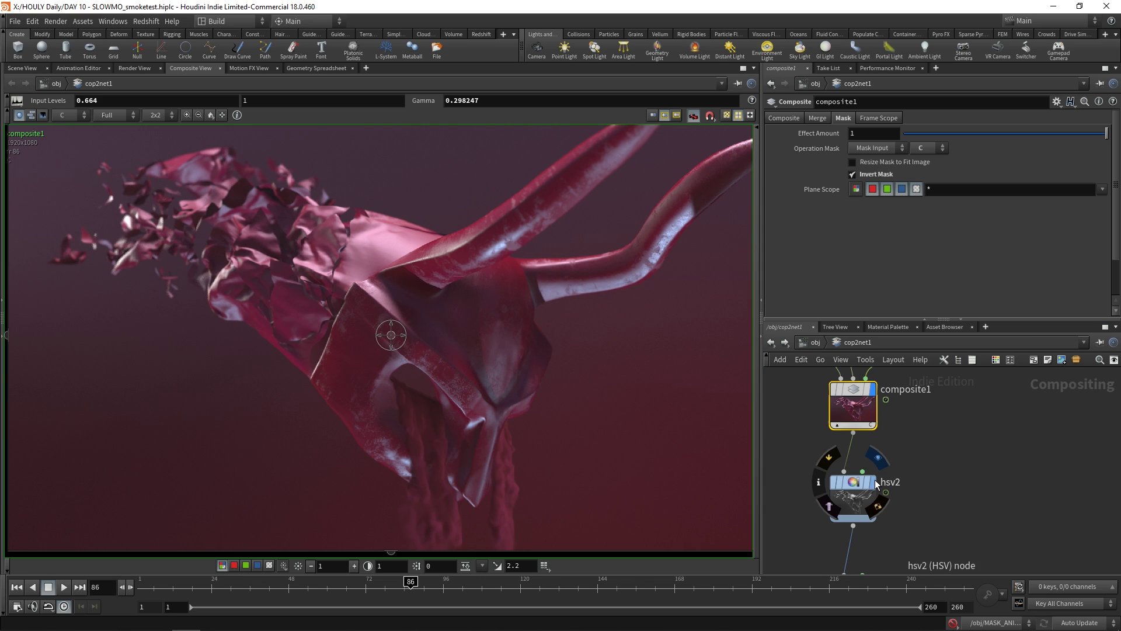
pyautogui.click(875, 479)
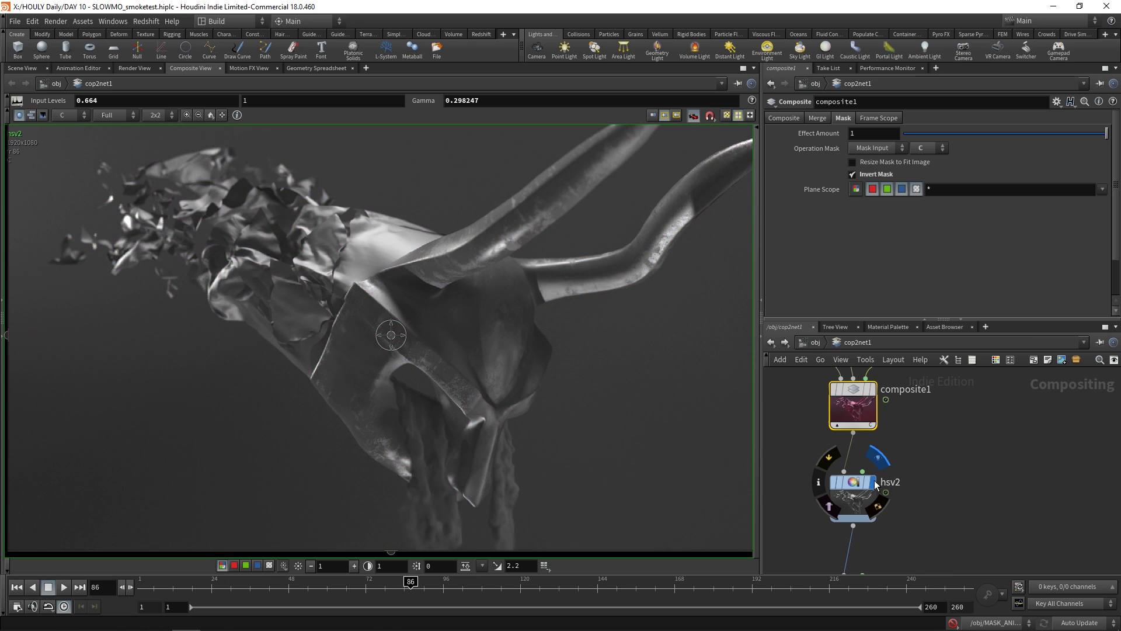
pyautogui.click(853, 487)
pyautogui.moveTo(772, 547); pyautogui.dragTo(794, 491, button='middle')
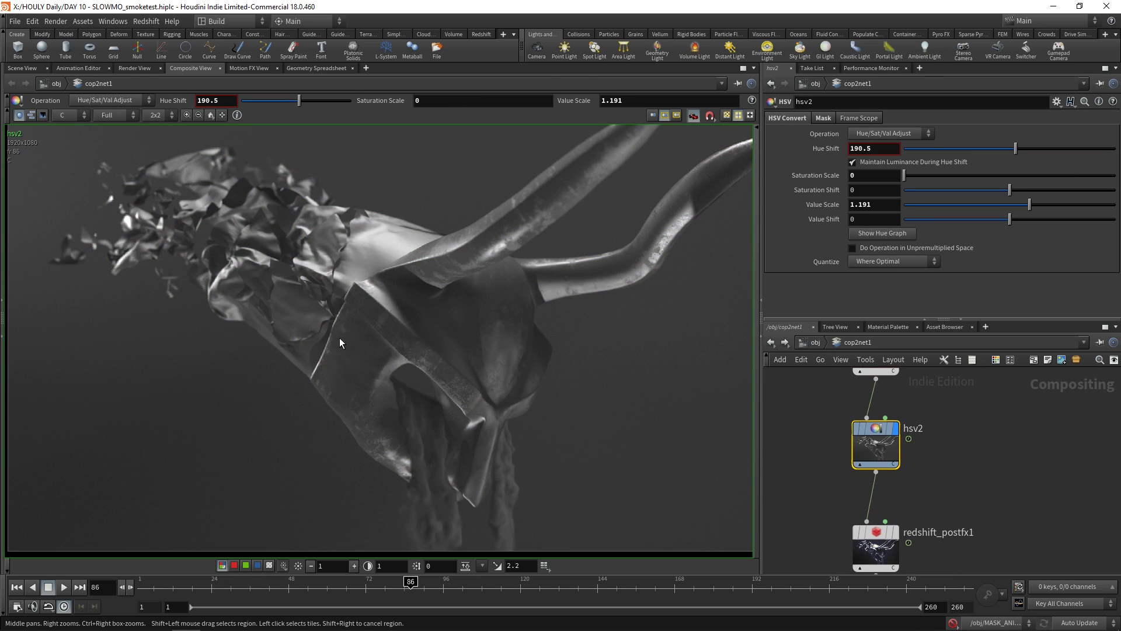
pyautogui.scroll(-4, 431, 355)
pyautogui.scroll(3, 444, 368)
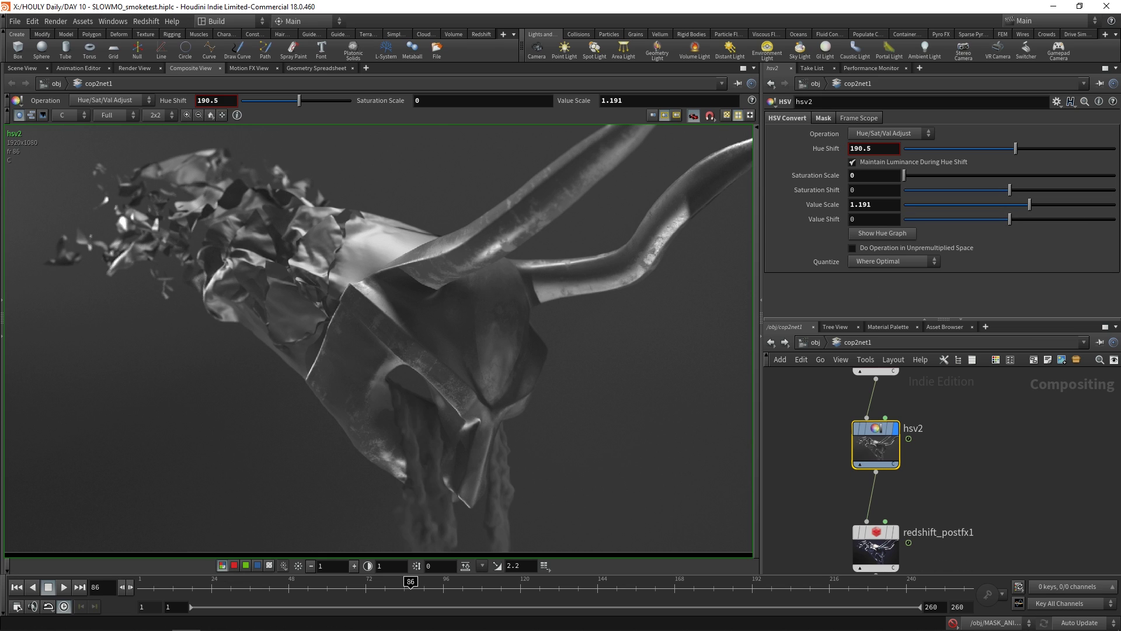
pyautogui.moveTo(888, 539); pyautogui.dragTo(892, 514, button='middle')
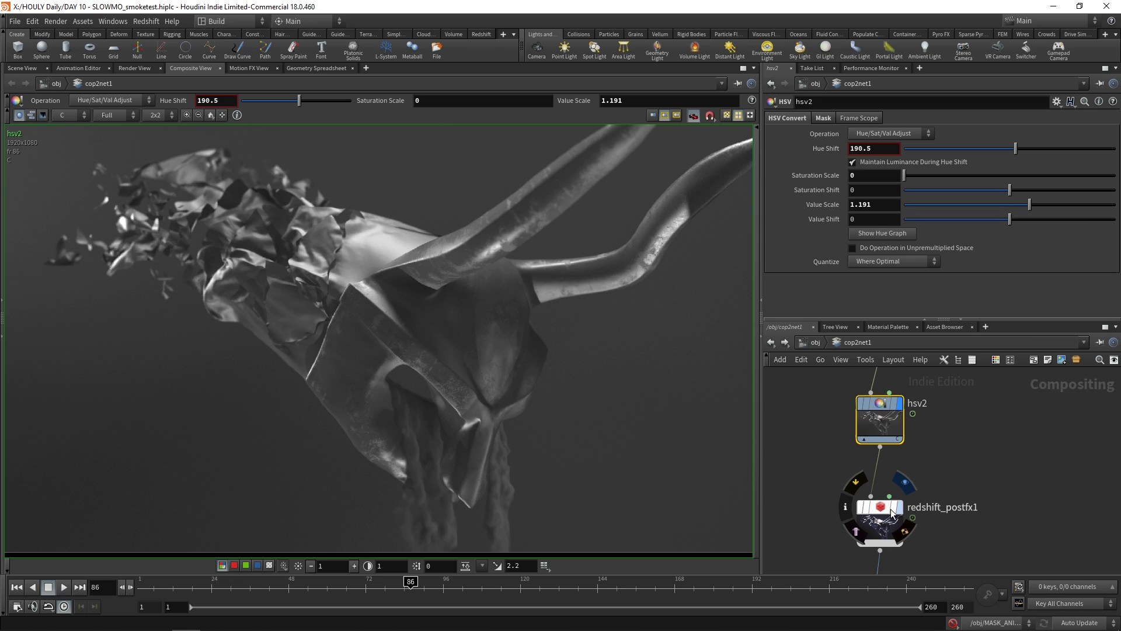
# Display redshift_postfx1 and review its PostFX LUT, color control and bloom settings on the mask image
pyautogui.click(892, 514)
pyautogui.click(881, 512)
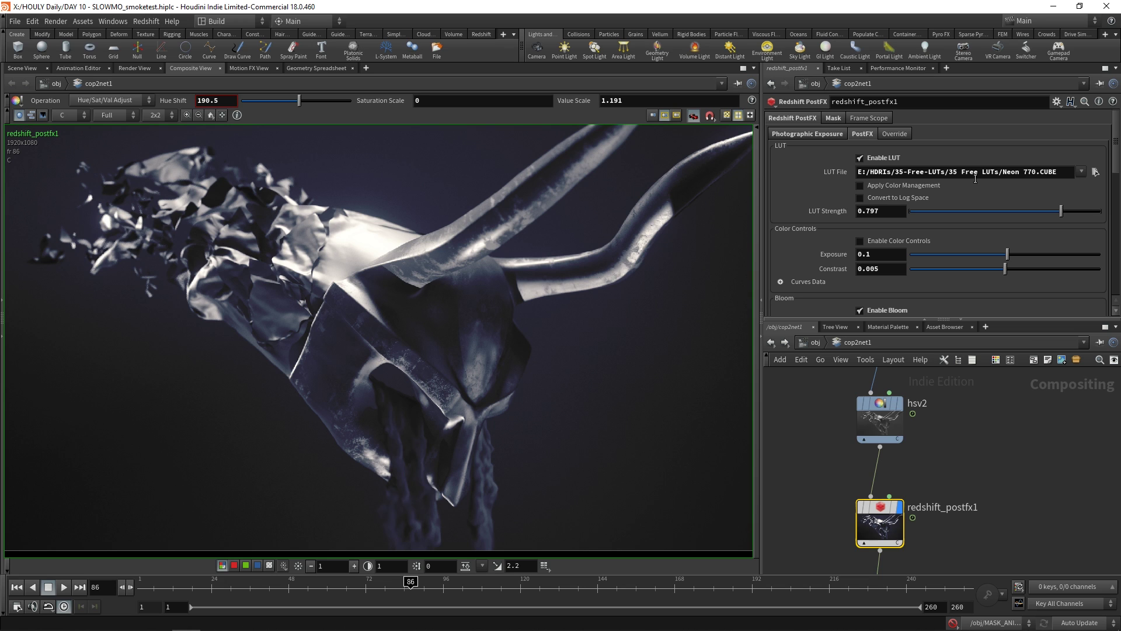
pyautogui.moveTo(317, 235); pyautogui.dragTo(325, 244, button='middle')
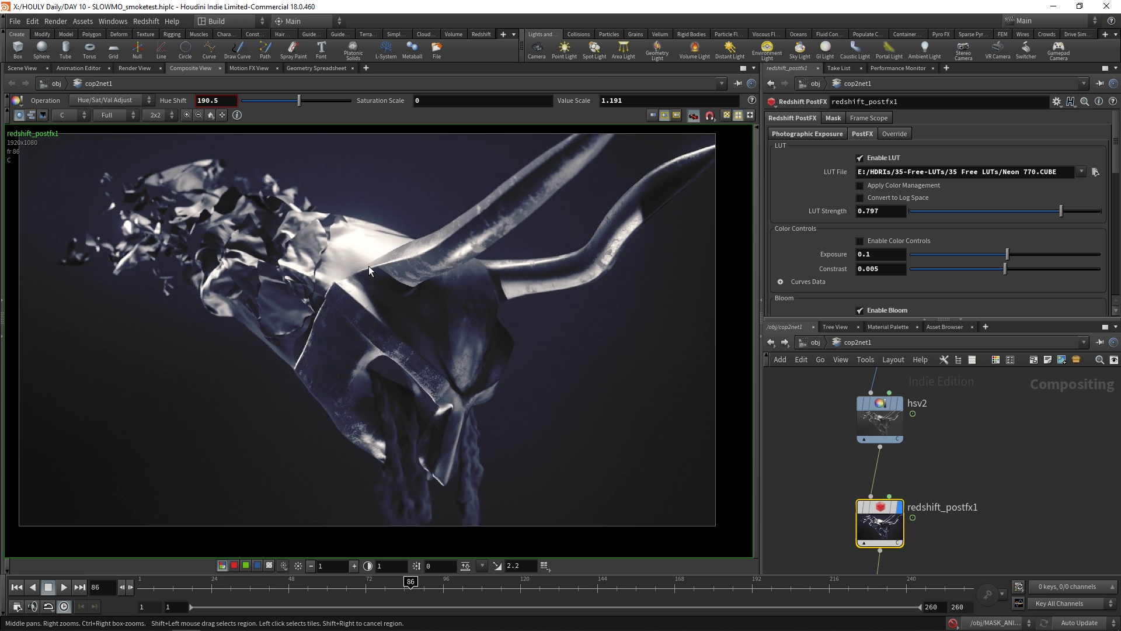
# Try the Contrail 35, Chemical 168, McKinnon 75 and Zed 32 LUT files on redshift_postfx1
pyautogui.click(1095, 172)
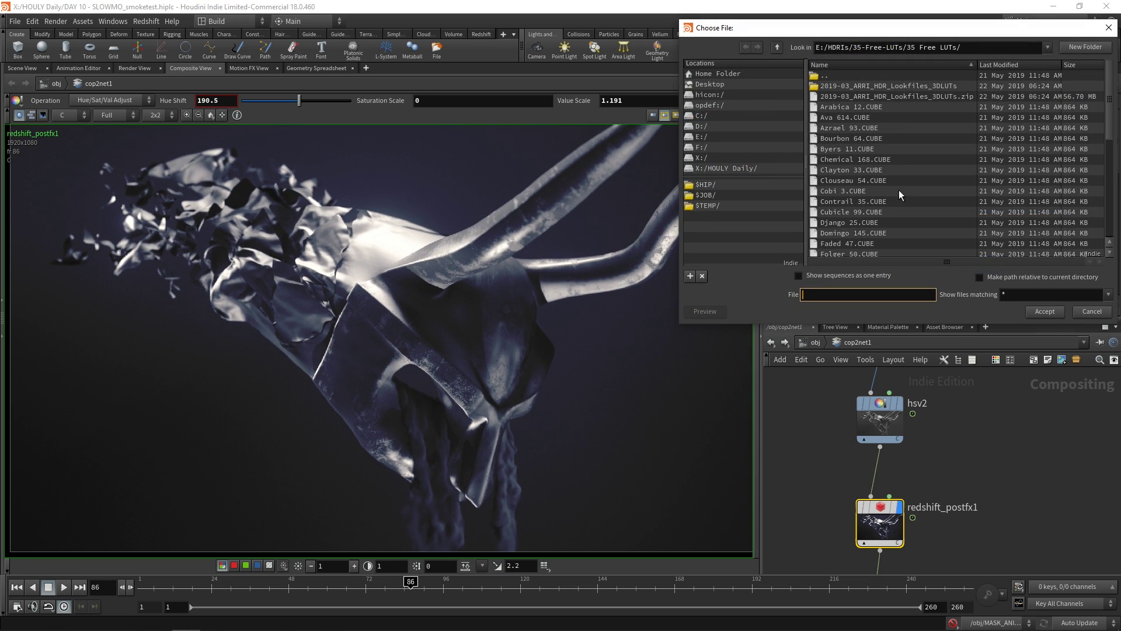
pyautogui.doubleClick(859, 205)
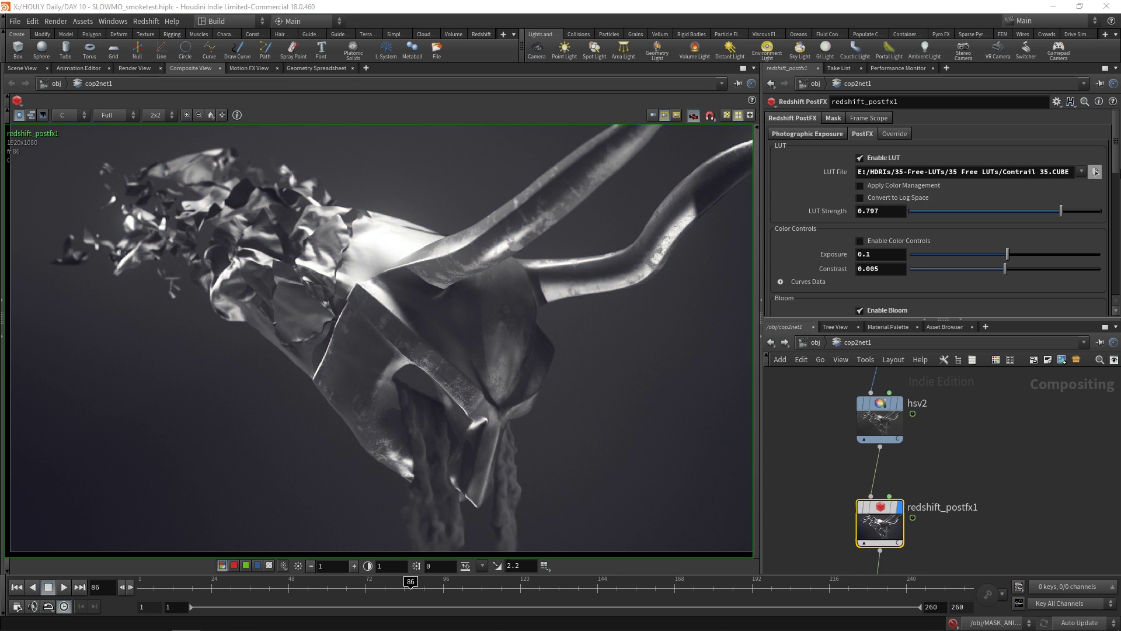
pyautogui.click(1095, 172)
pyautogui.doubleClick(848, 105)
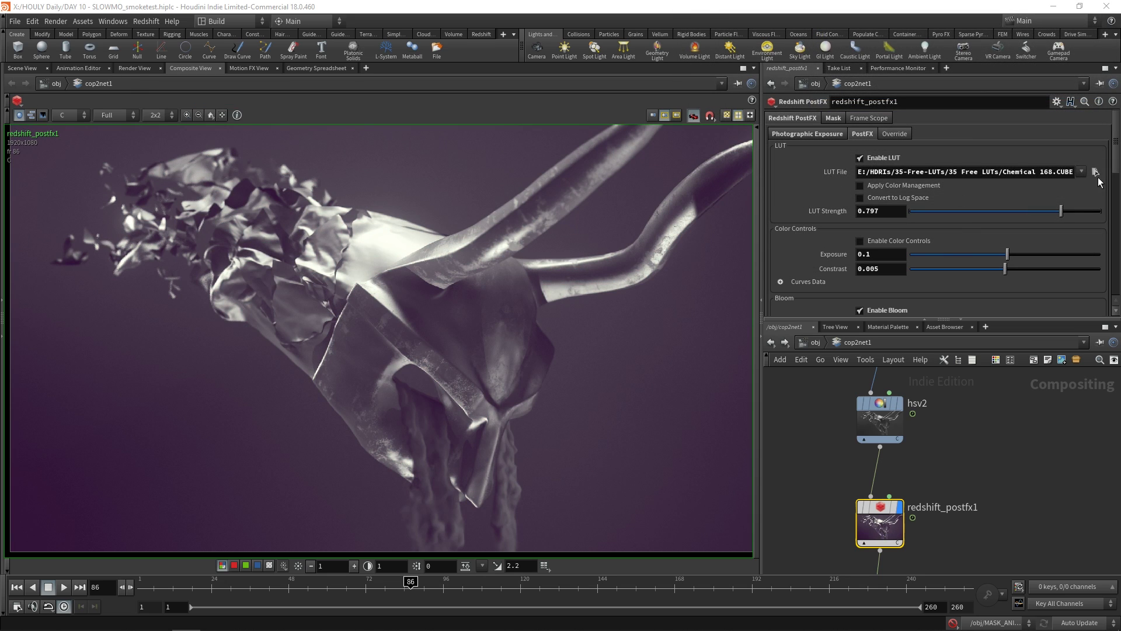
pyautogui.click(1095, 171)
pyautogui.scroll(-3, 959, 150)
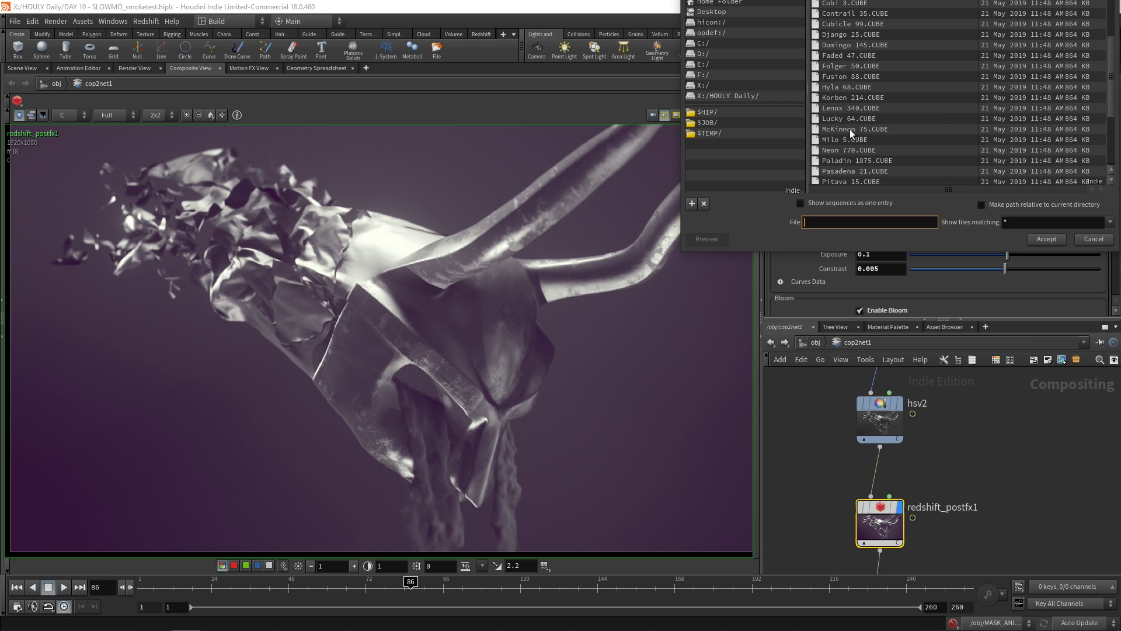
pyautogui.doubleClick(849, 128)
pyautogui.click(1096, 171)
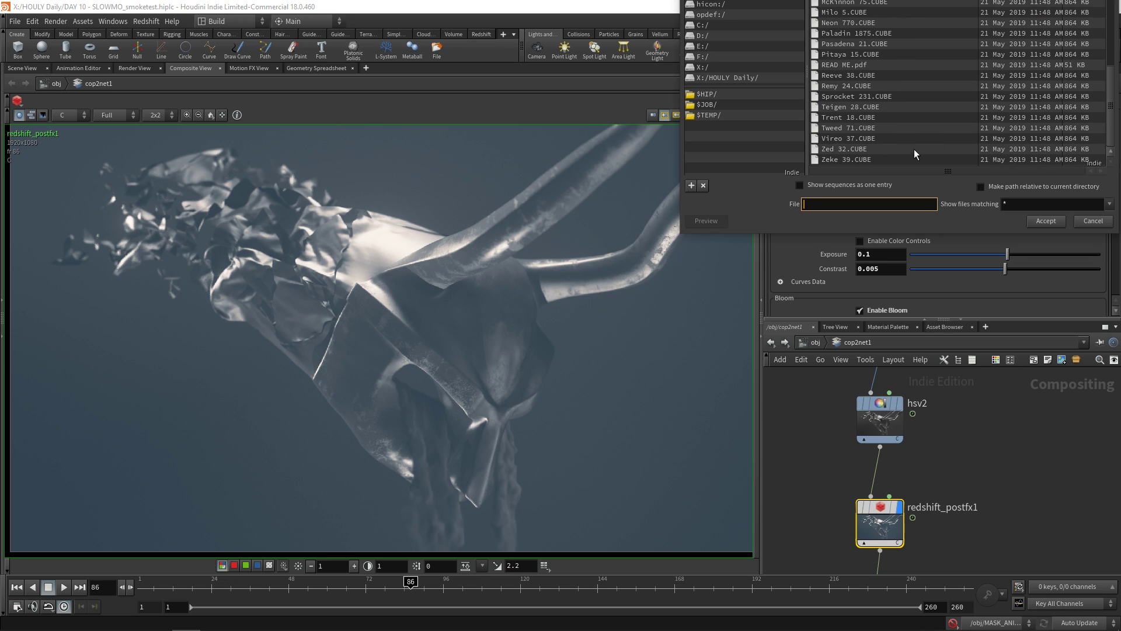
pyautogui.press('Escape')
pyautogui.click(898, 158)
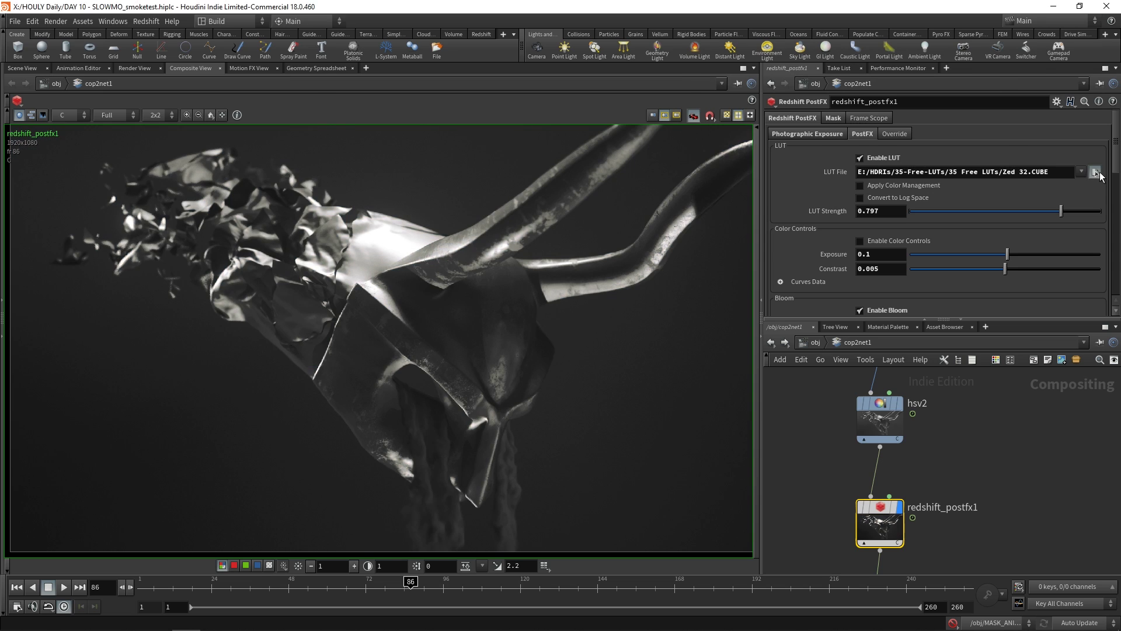
# Set the LUT file of redshift_postfx1 back to Neon 770.CUBE
pyautogui.click(1095, 171)
pyautogui.scroll(2, 958, 76)
pyautogui.doubleClick(847, 29)
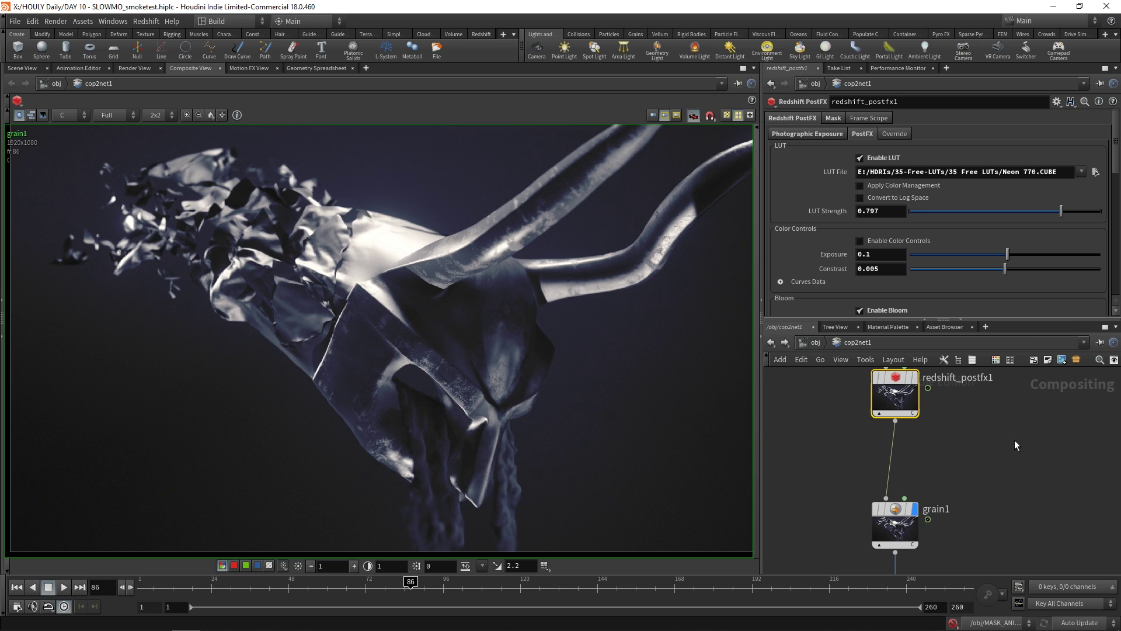
# Select the displayed grain1 node below redshift_postfx1 and check its grain settings against the image
pyautogui.scroll(1, 917, 397)
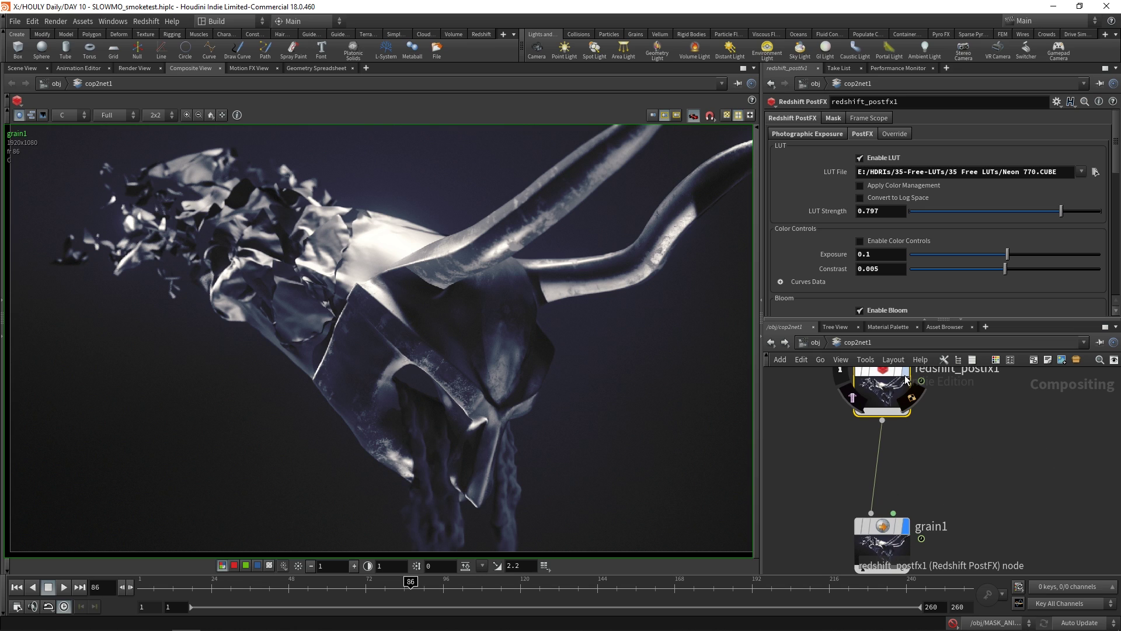
pyautogui.moveTo(907, 523); pyautogui.dragTo(915, 488)
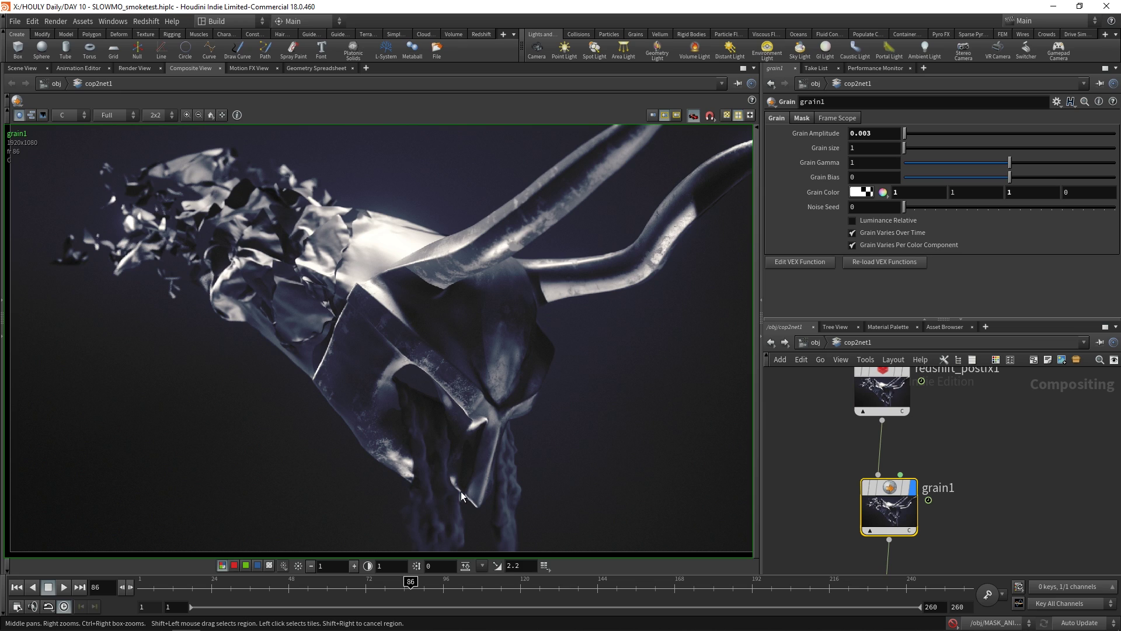
pyautogui.moveTo(461, 492); pyautogui.dragTo(428, 409, button='middle')
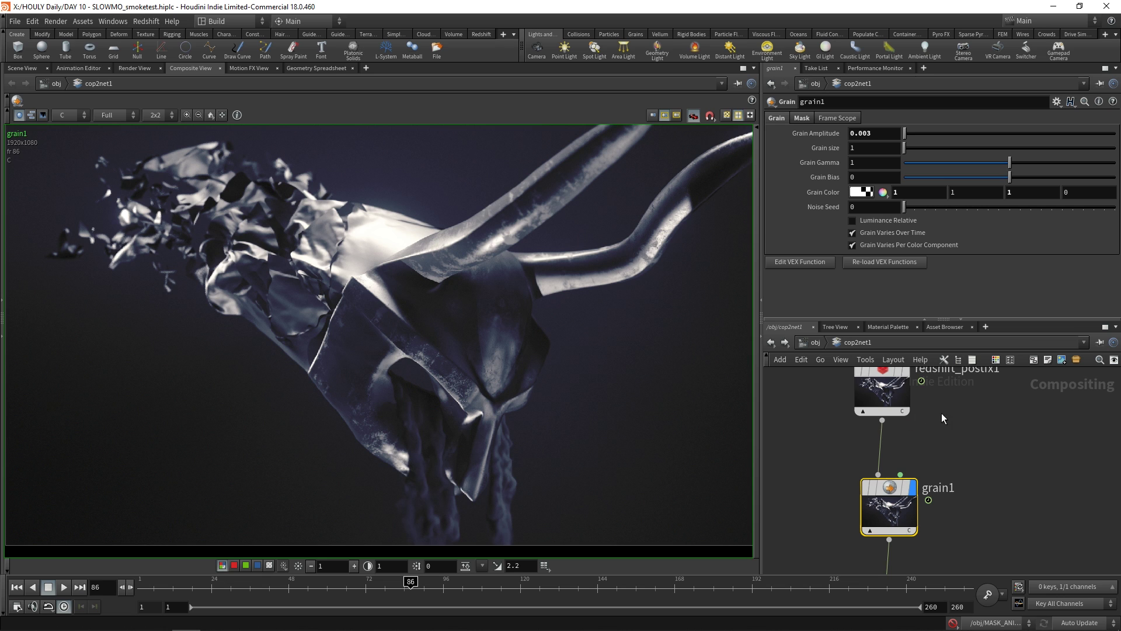
# Compare the redshift_postfx1 and grain1 outputs up close in the dark smoke area of the image
pyautogui.moveTo(942, 413); pyautogui.dragTo(940, 440, button='middle')
pyautogui.click(903, 395)
pyautogui.scroll(10, 439, 443)
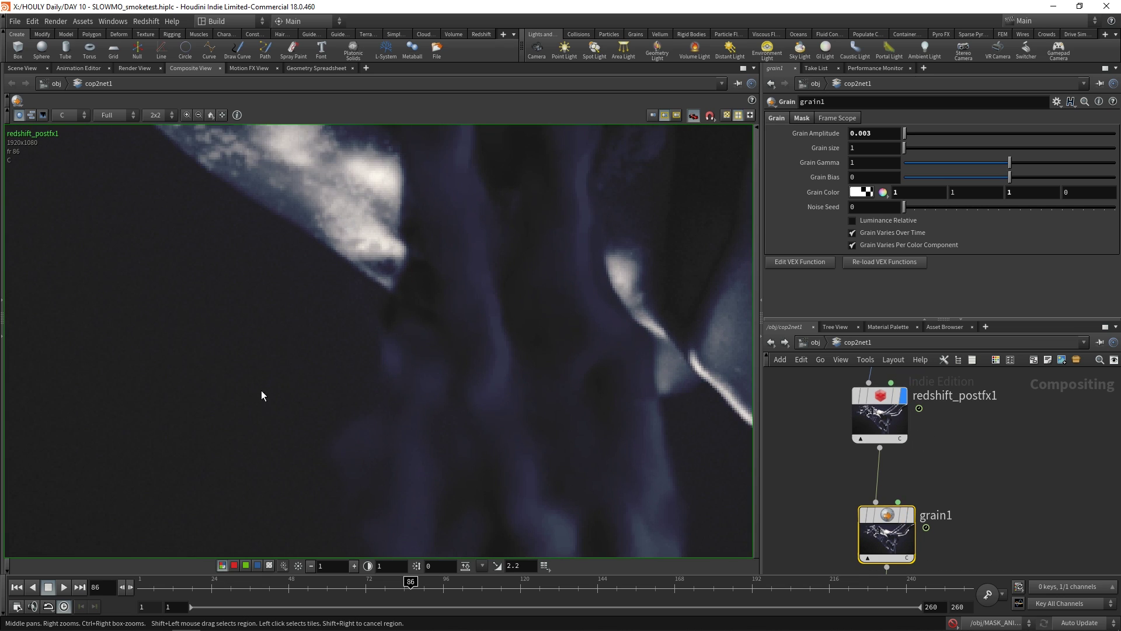
pyautogui.scroll(4, 261, 390)
pyautogui.scroll(-2, 299, 338)
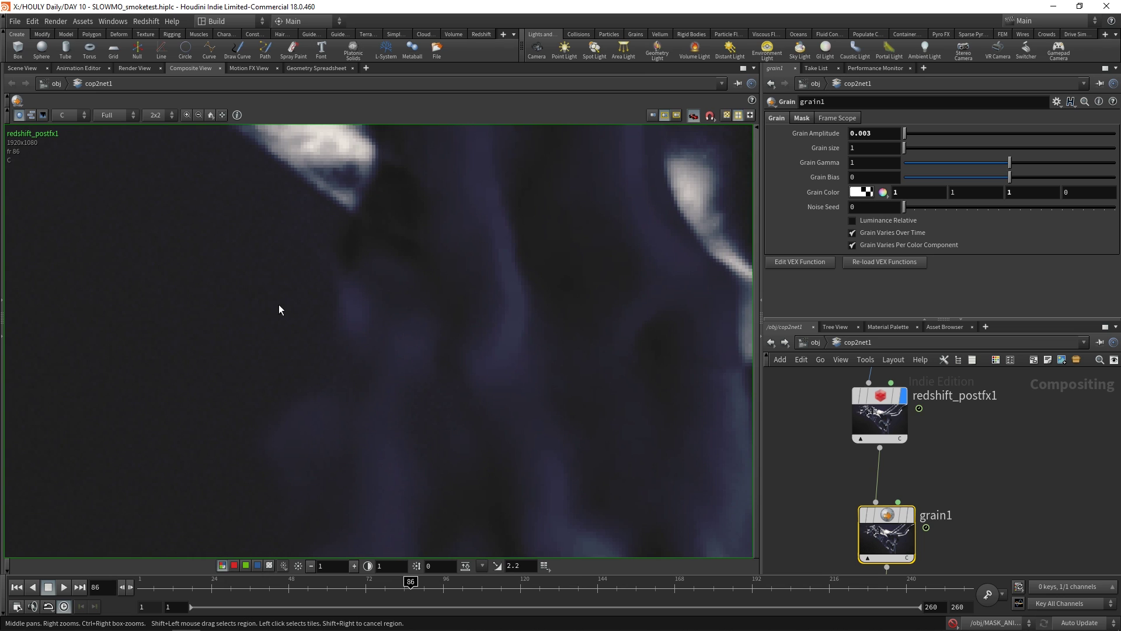
pyautogui.click(912, 515)
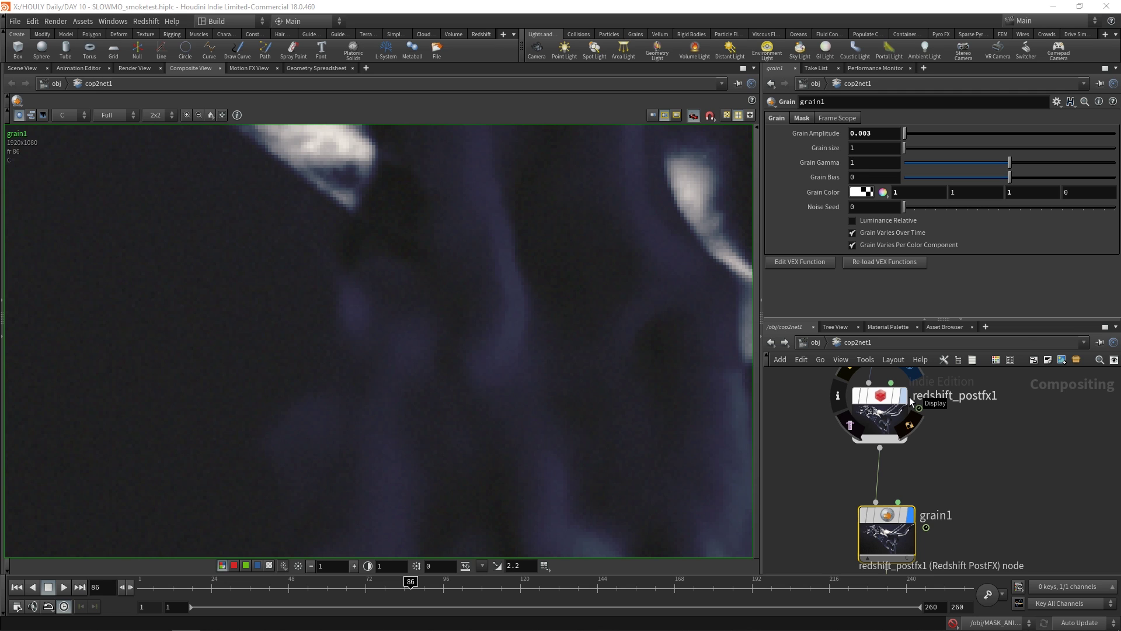
pyautogui.click(907, 397)
pyautogui.scroll(-3, 431, 379)
pyautogui.scroll(-5, 431, 378)
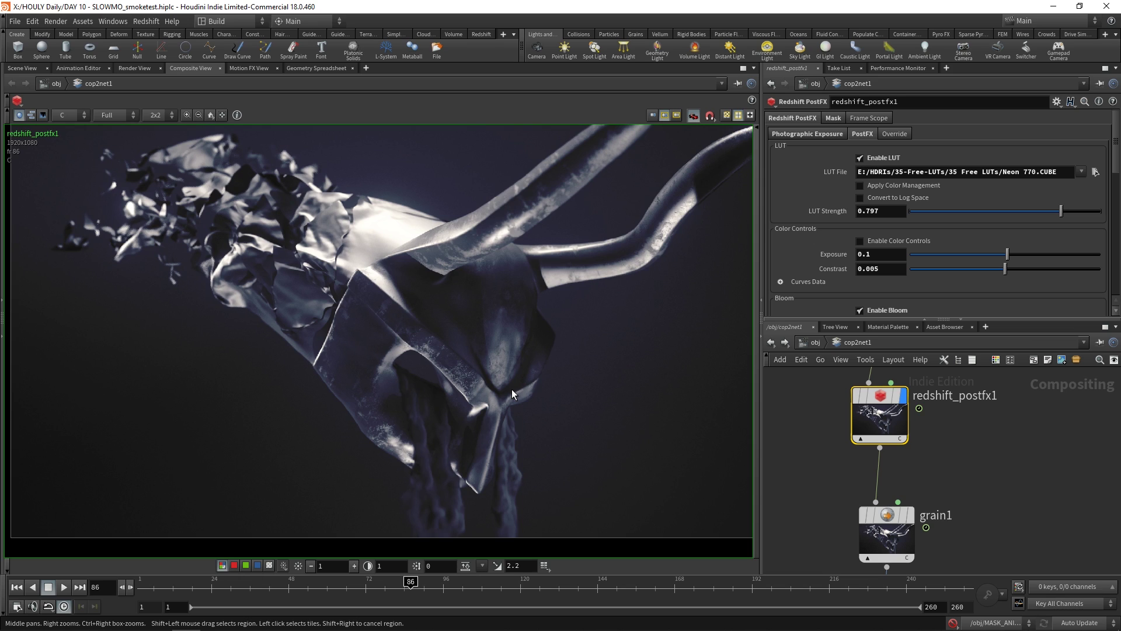
# Display grain1 again and open the rop_comp1 settings to check its frame range and output picture path
pyautogui.scroll(2, 881, 496)
pyautogui.click(879, 478)
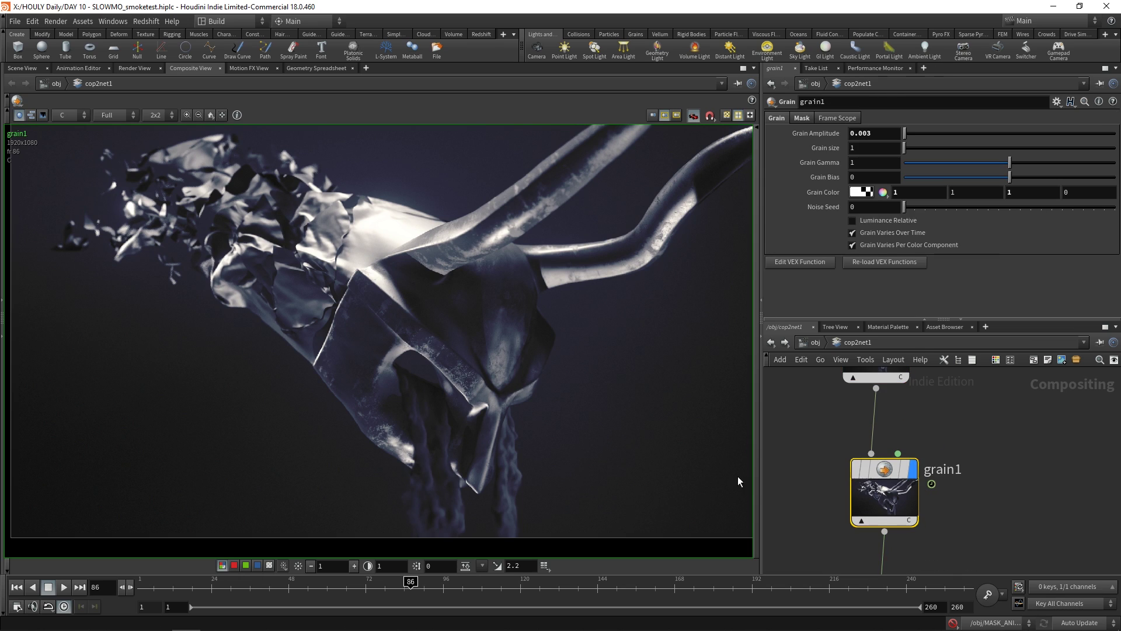
pyautogui.scroll(-2, 996, 463)
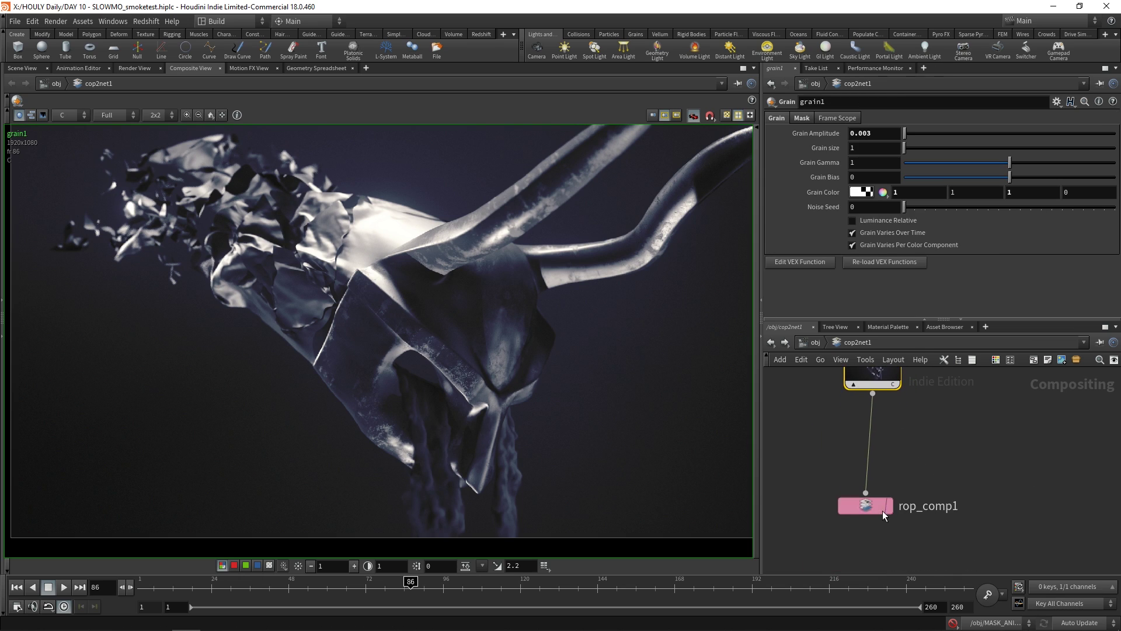
pyautogui.click(879, 507)
pyautogui.scroll(-2, 344, 339)
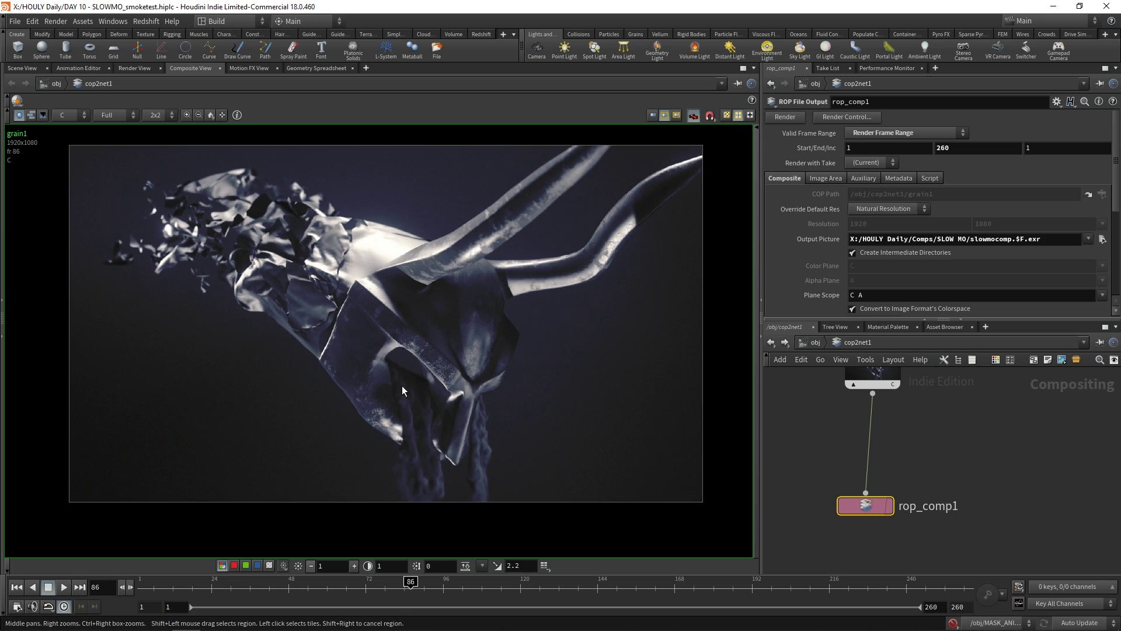